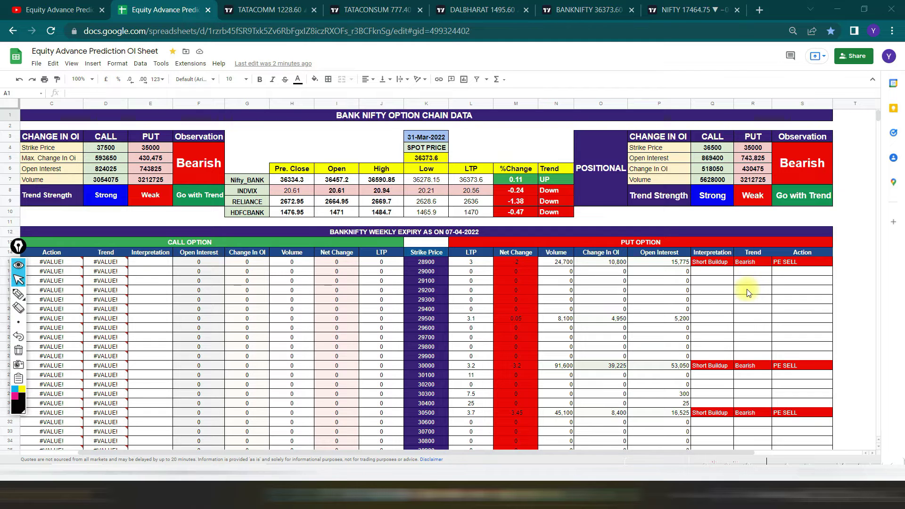
Leave the Bank Nifty option chain sheet for the Equity Advance Prediction YouTube channel tab.
left_click(54, 6)
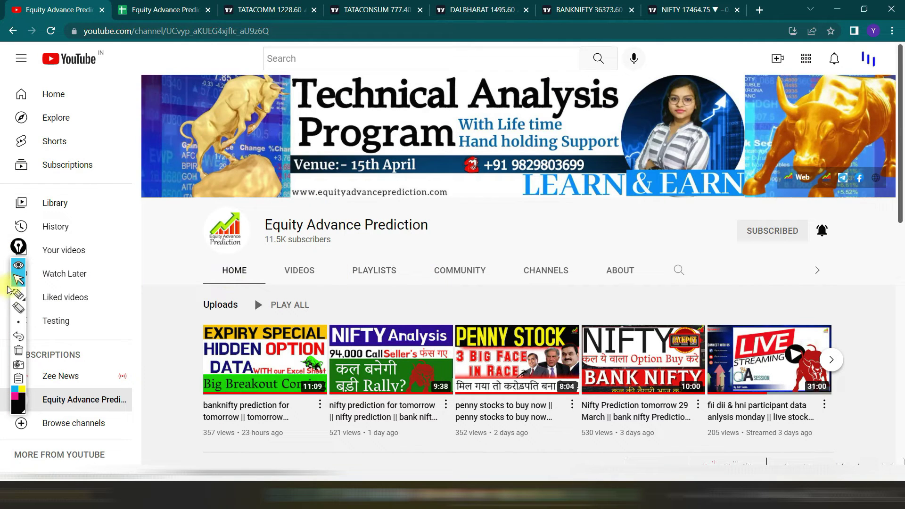
Circle the channel's SUBSCRIBED status with the pen, erase it, then bring up the TATA Communication chart.
left_click(18, 294)
left_click_drag(721, 254, 868, 238)
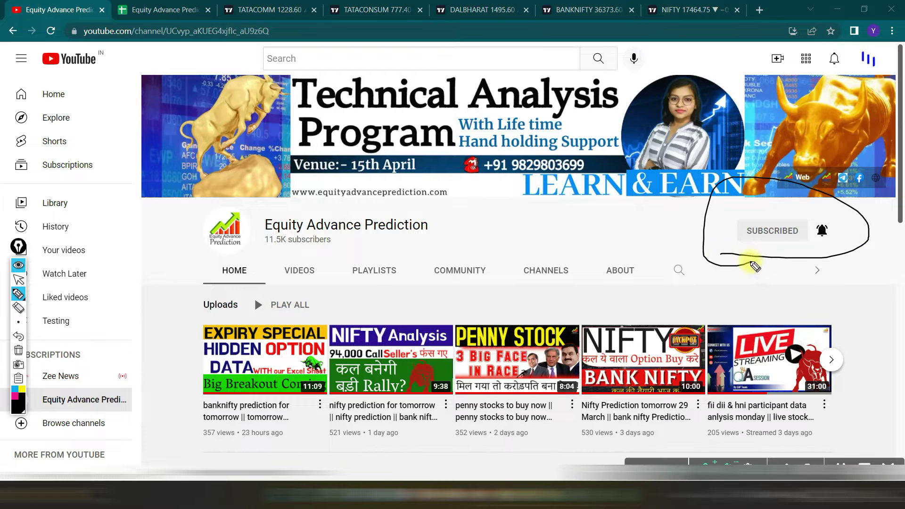
left_click(18, 279)
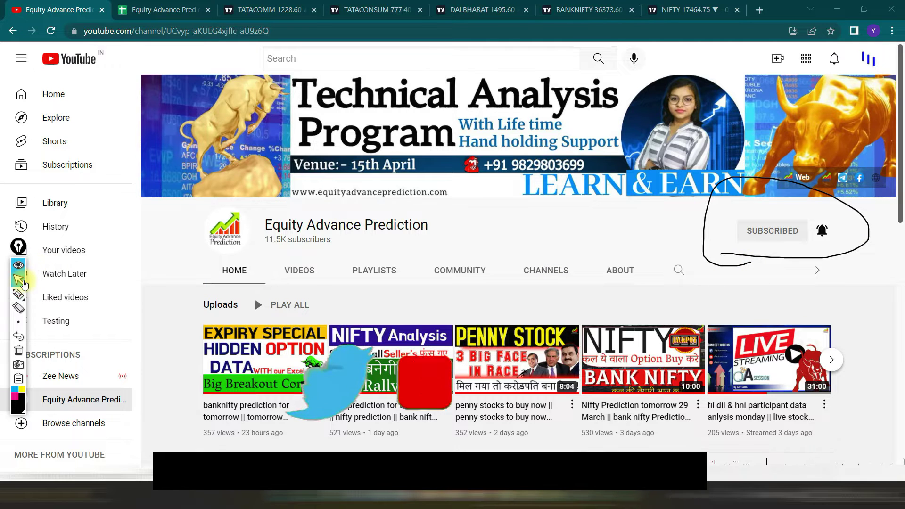
left_click(18, 350)
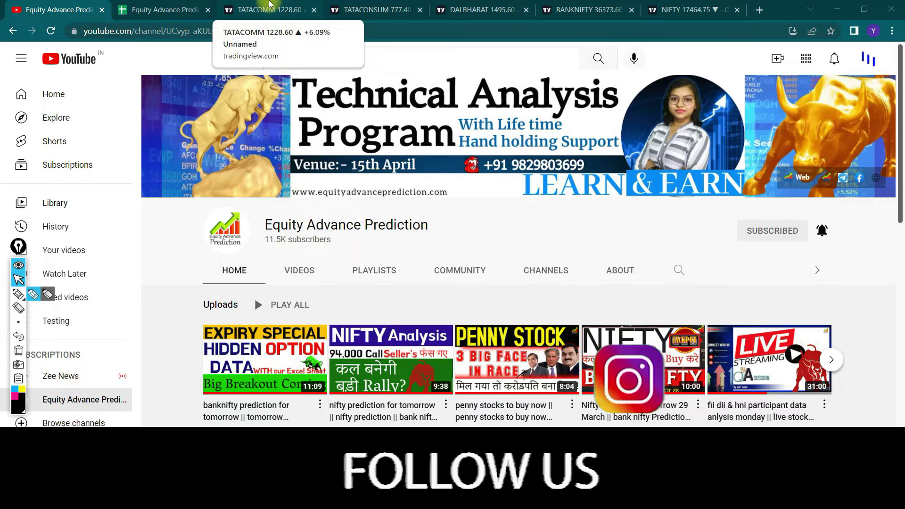
left_click(269, 9)
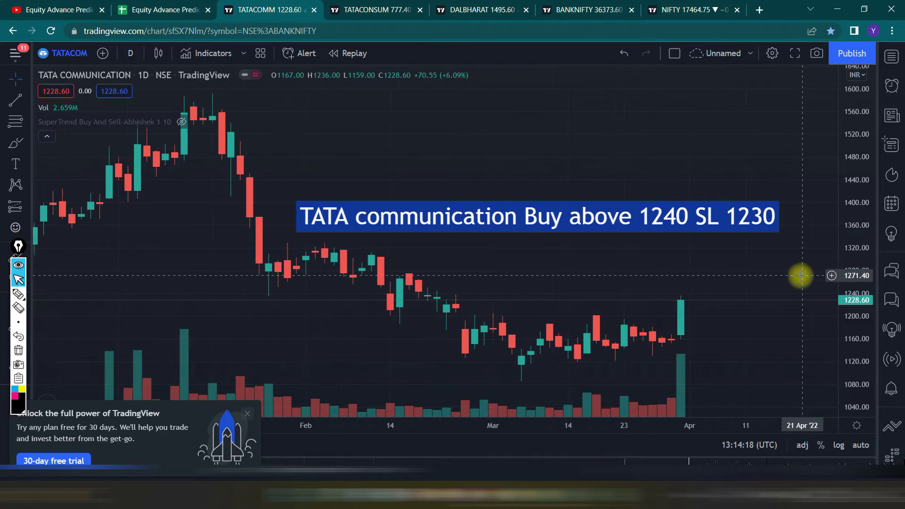
left_click_drag(866, 362, 865, 372)
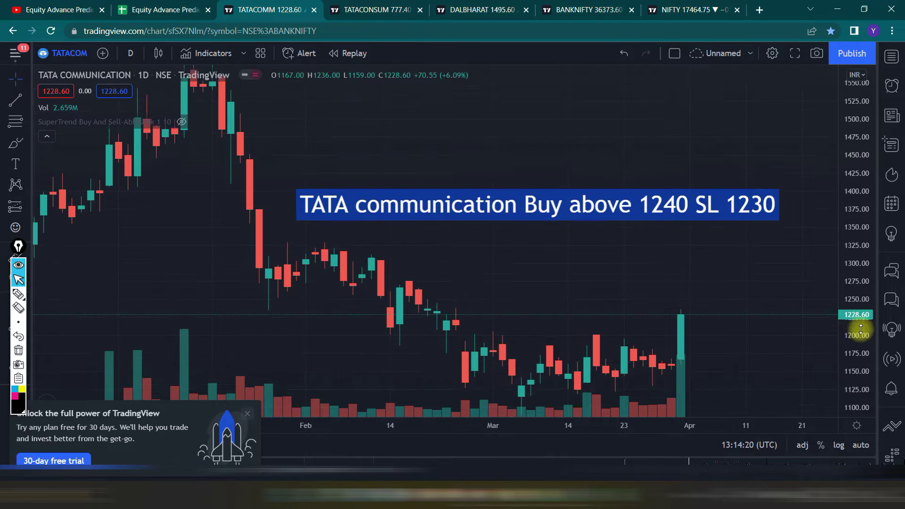
Open Telegram Web in a new tab and read the banknifty_option_banknifty group's small-target reply.
left_click(759, 9)
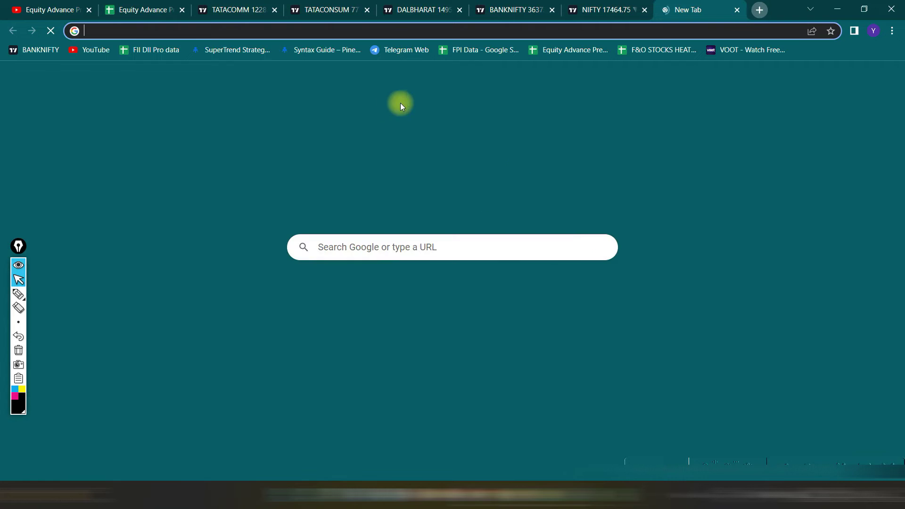
left_click(396, 51)
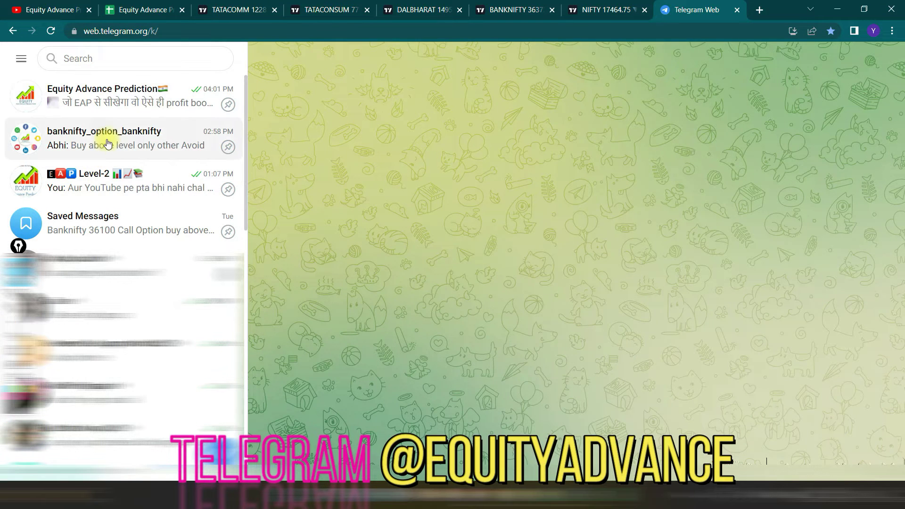
left_click(108, 143)
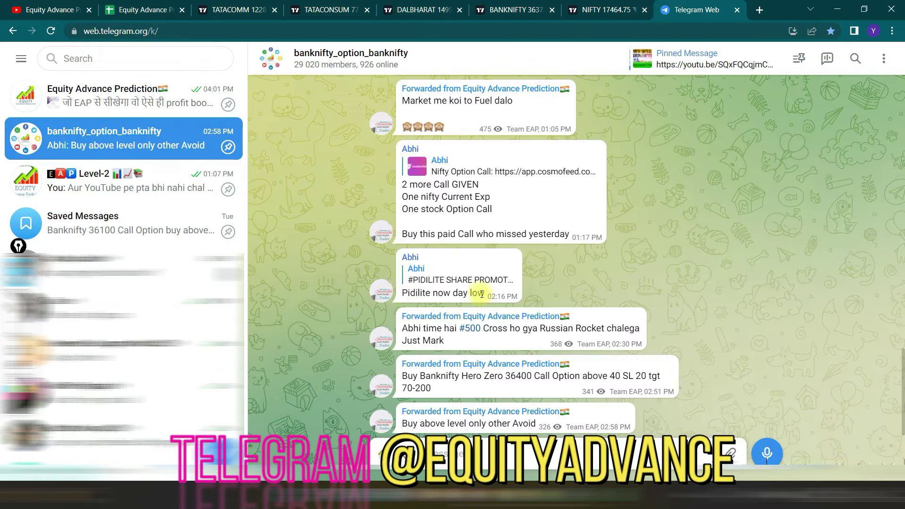
scroll(380, 312, "up", 5)
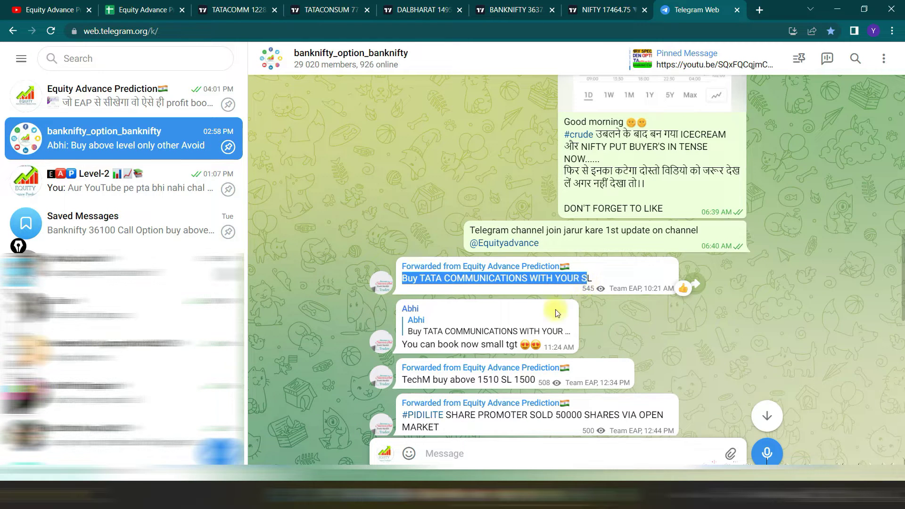
left_click_drag(515, 345, 407, 344)
left_click(404, 343)
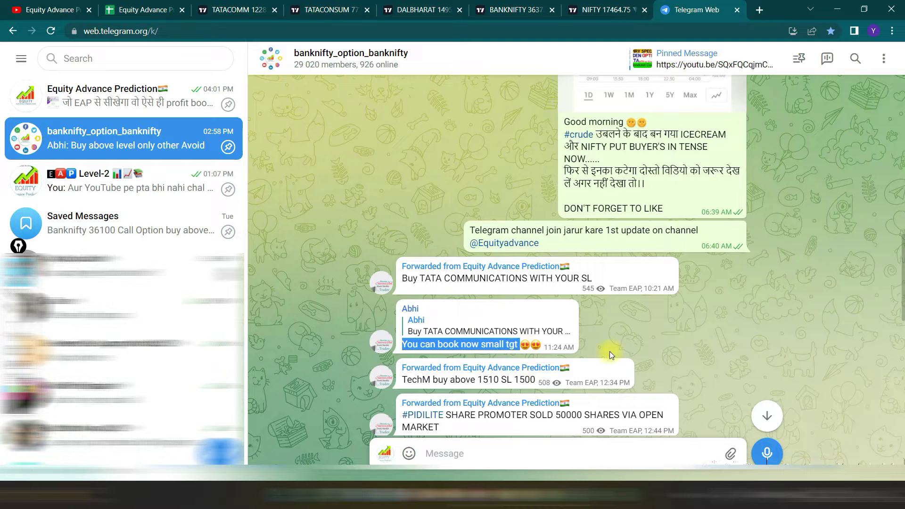
mouse_move(496, 409)
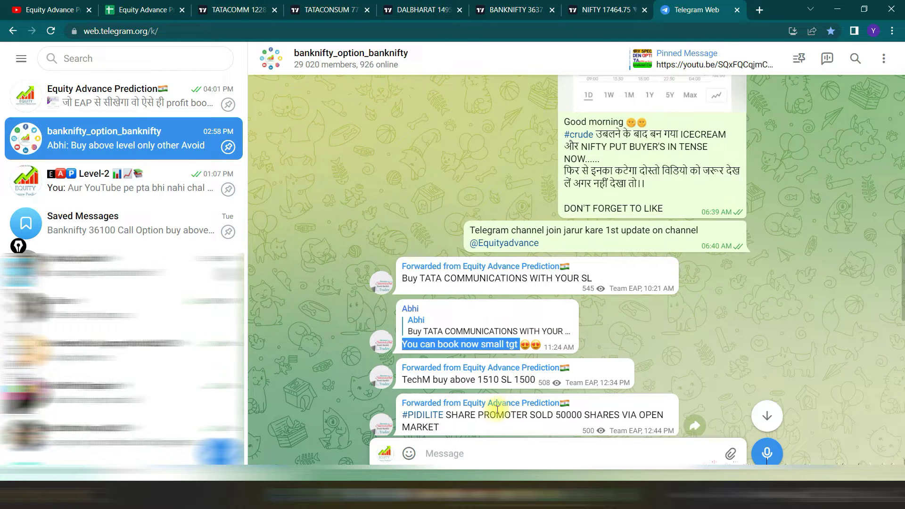
Scroll the chat, highlight the Pidilite and Vodafone Idea news, then return to the TATACOMM chart.
scroll(490, 410, "down", 1)
scroll(471, 282, "down", 3)
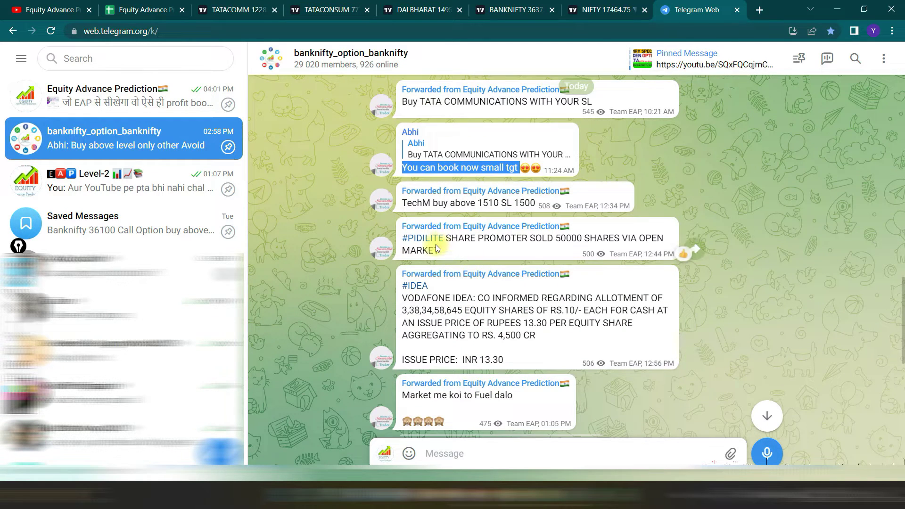
left_click_drag(446, 237, 464, 255)
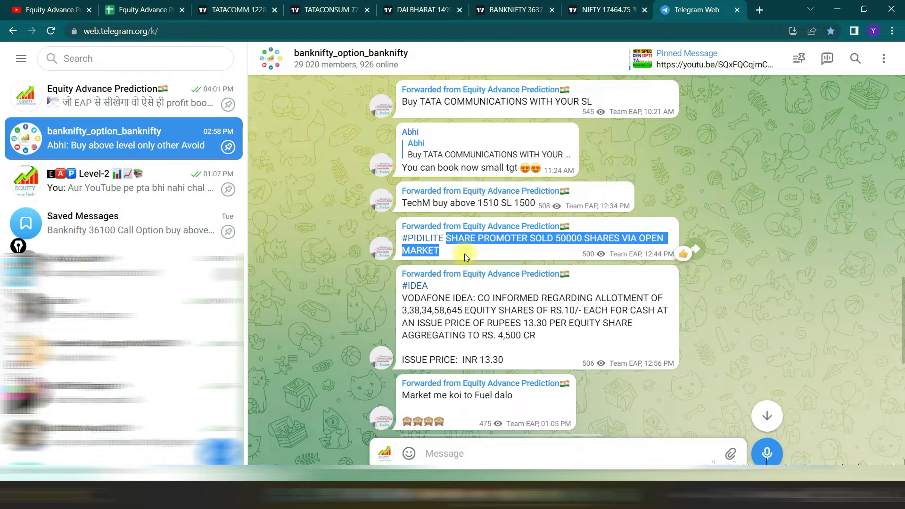
left_click_drag(419, 297, 514, 350)
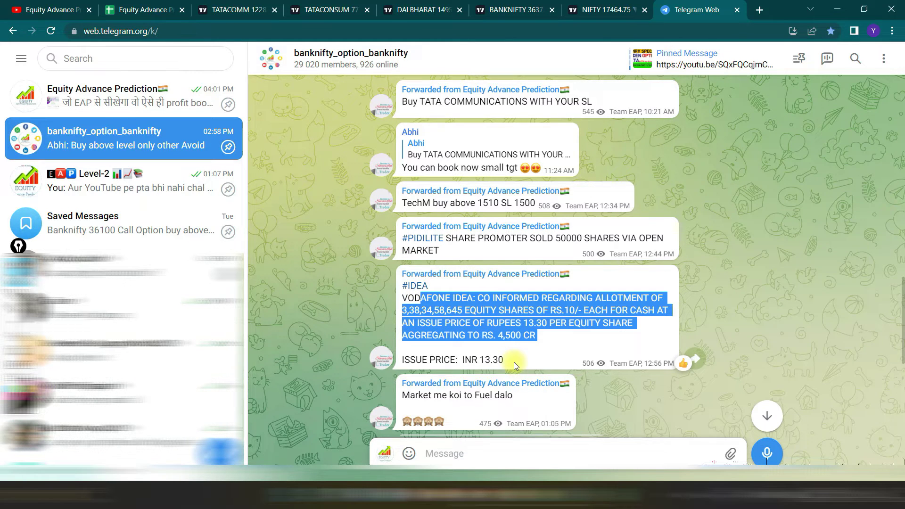
scroll(513, 362, "down", 1)
scroll(513, 362, "up", 3)
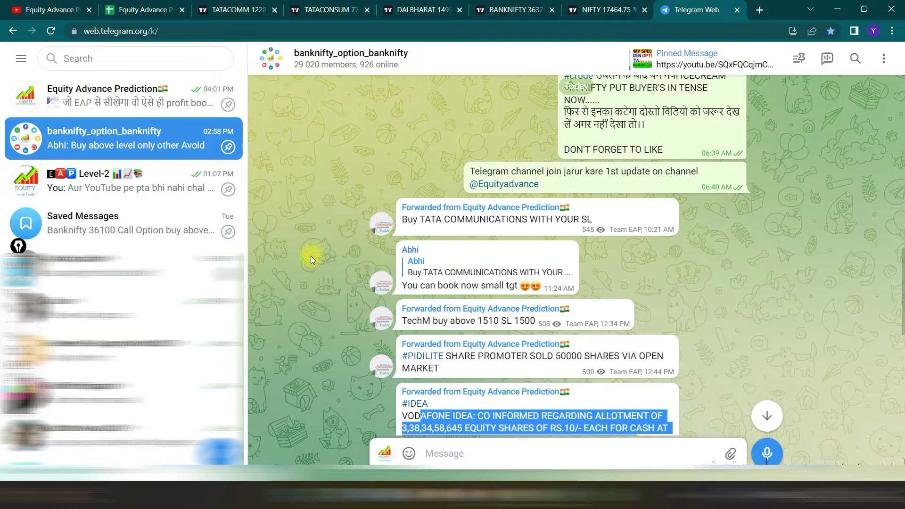
left_click(231, 10)
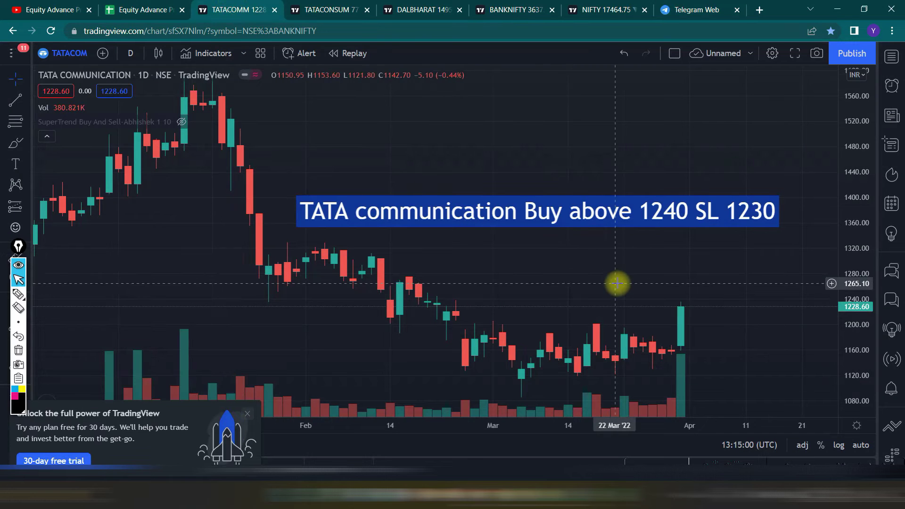
Trace TATA Communication's fall from the peak and recent consolidation in pen and yellow, then erase everything.
scroll(754, 359, "up", 2)
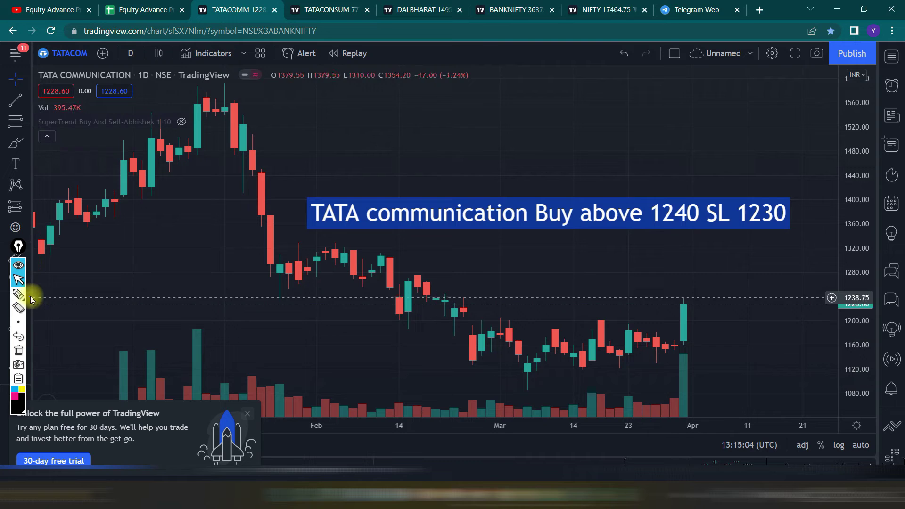
left_click_drag(214, 94, 282, 250)
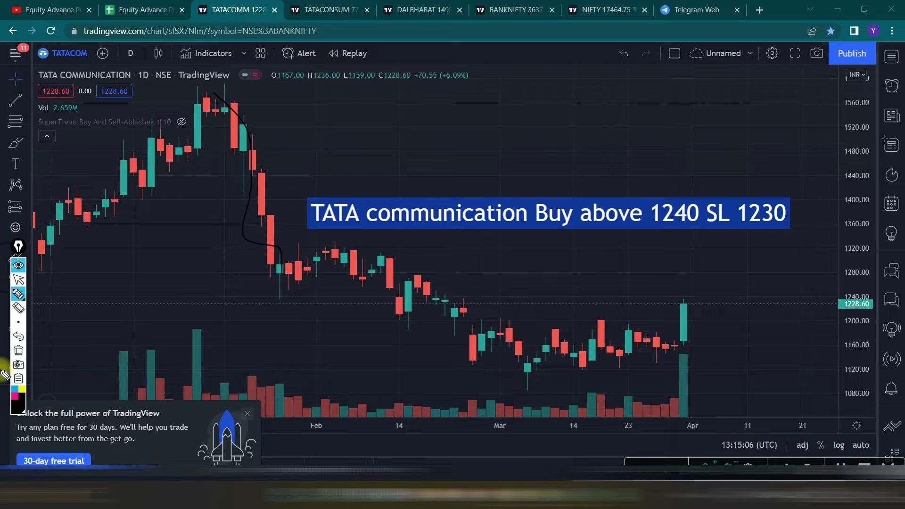
left_click_drag(207, 87, 284, 249)
left_click_drag(423, 359, 569, 365)
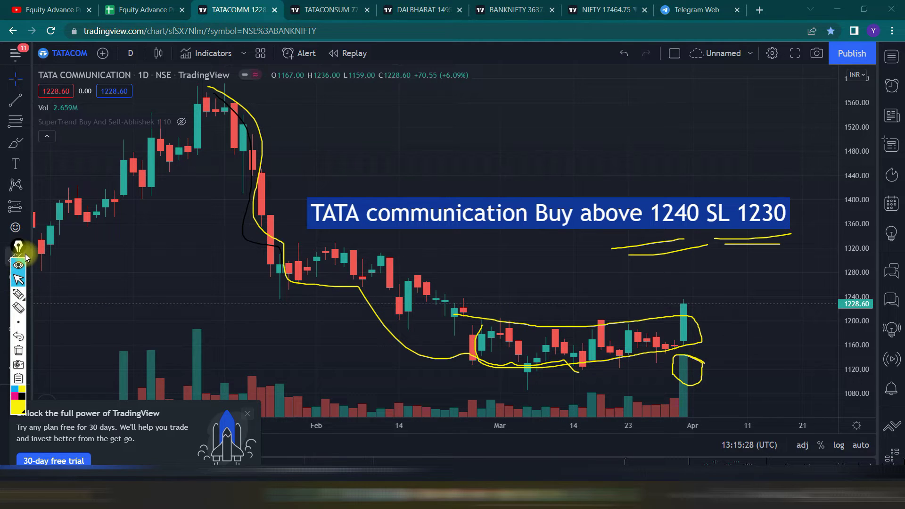
left_click(18, 350)
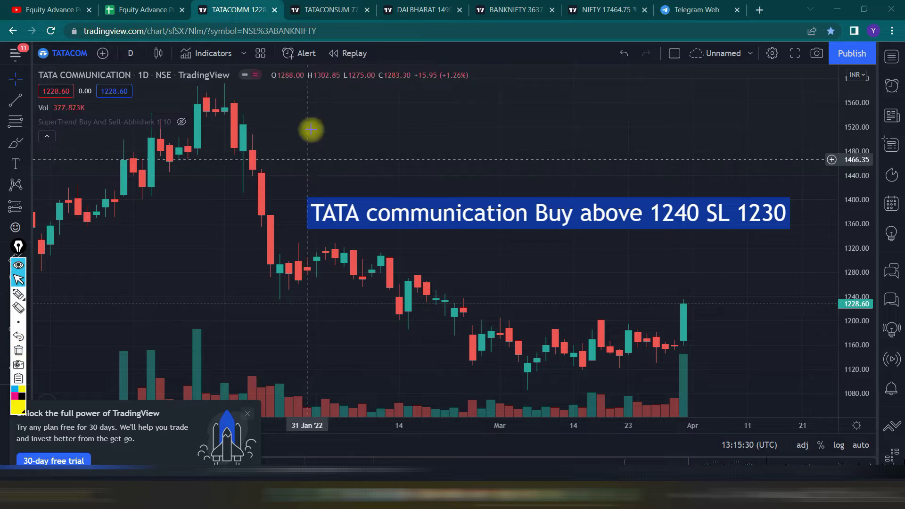
left_click(319, 7)
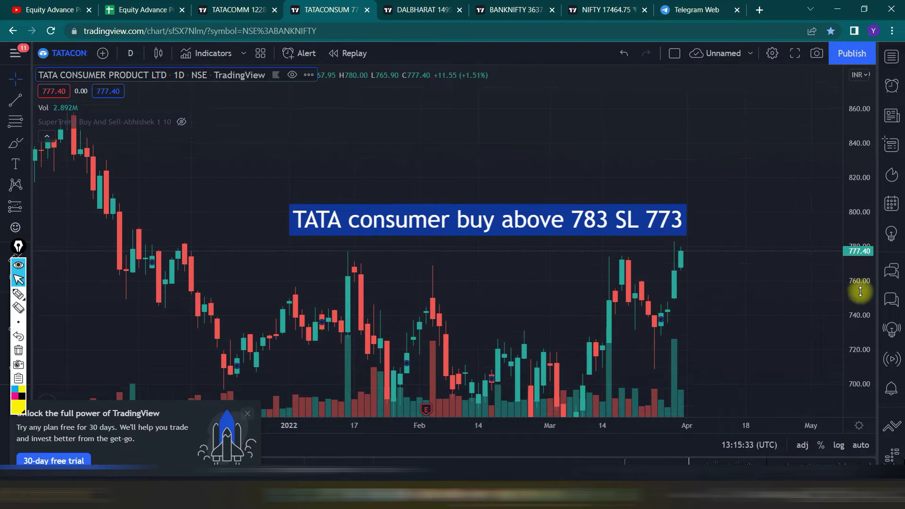
Zoom and nudge the TATA Consumer chart, then pick the highlighter pen style.
scroll(761, 302, "down", 3)
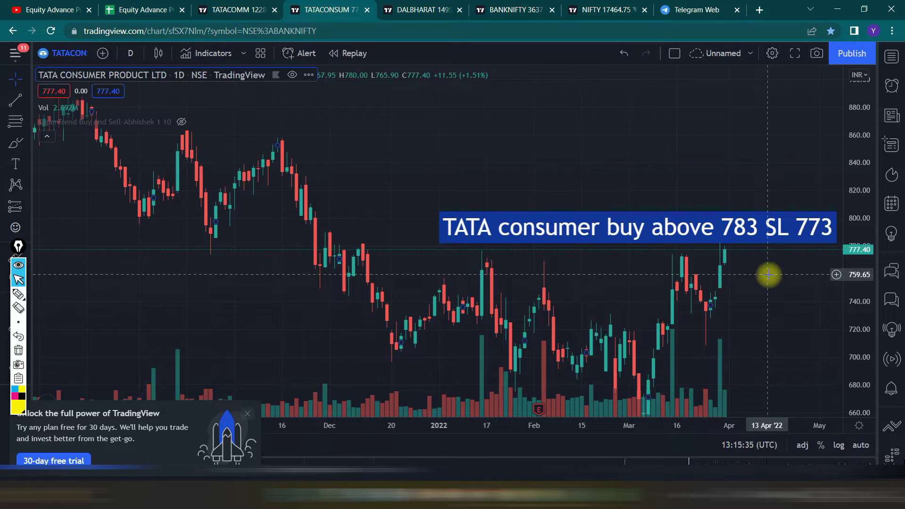
scroll(763, 283, "up", 2)
scroll(766, 294, "up", 1)
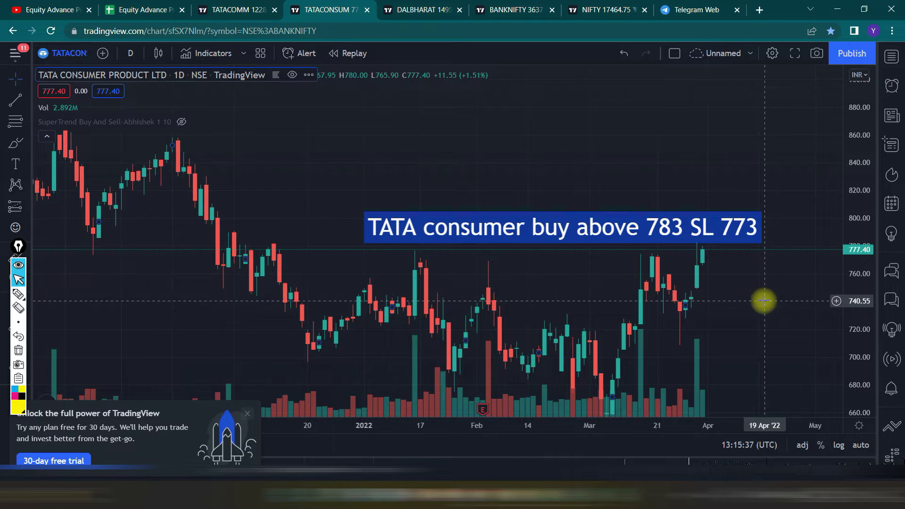
left_click_drag(764, 298, 769, 289)
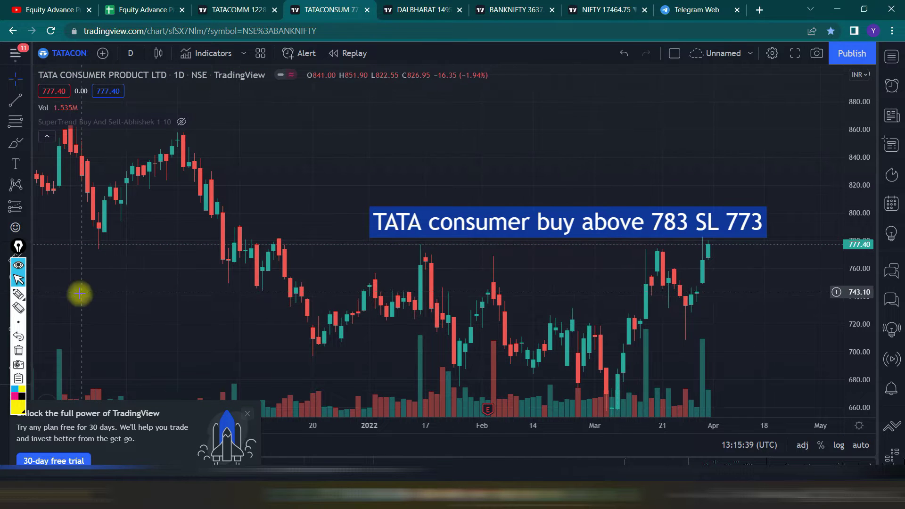
left_click(19, 294)
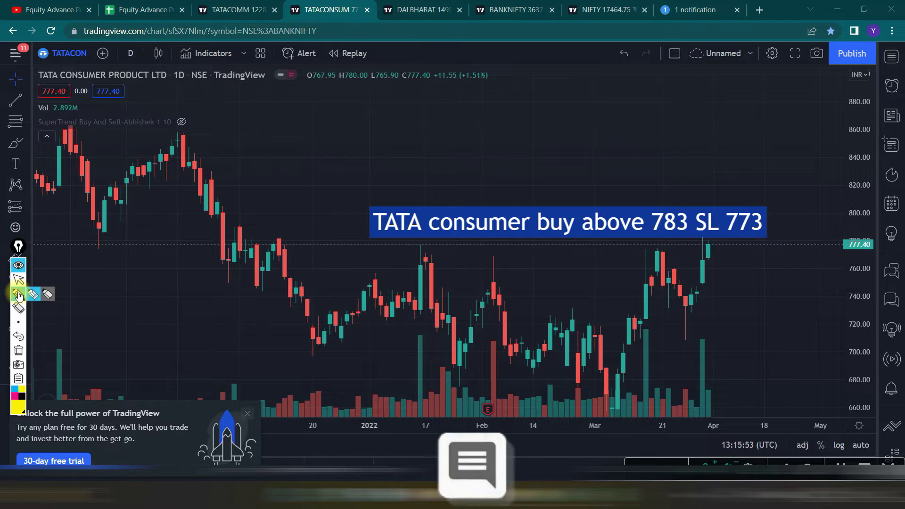
left_click(33, 294)
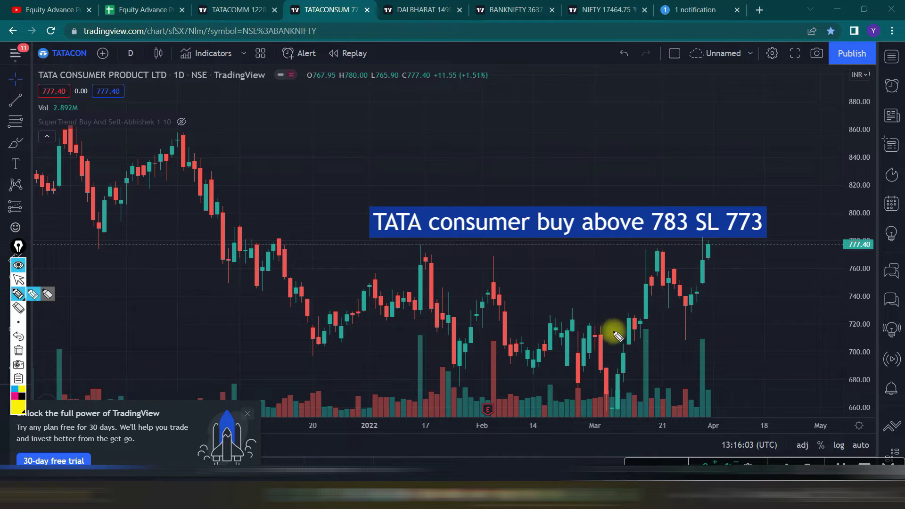
Highlight support near 685 and resistance near 770, circle the 783 buy label, then clear them.
left_click_drag(423, 368, 724, 370)
left_click_drag(308, 253, 725, 250)
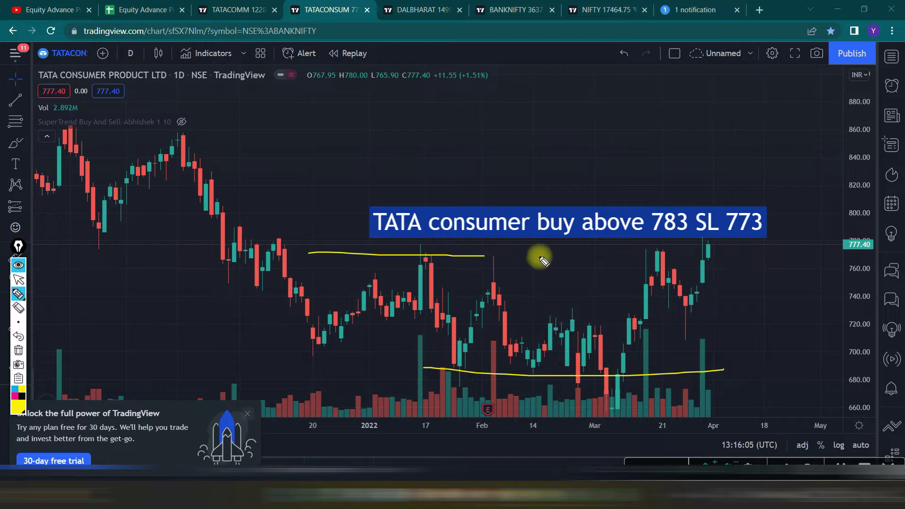
left_click_drag(769, 184, 665, 172)
left_click_drag(682, 265, 727, 176)
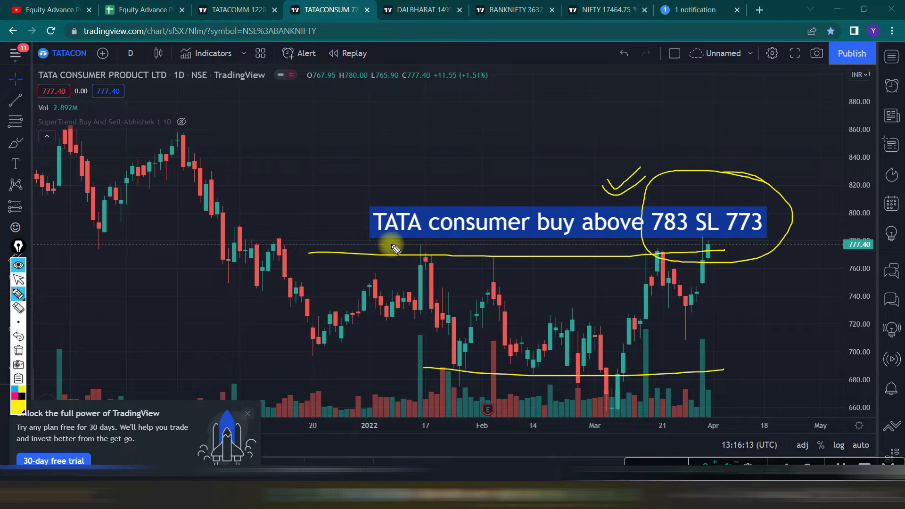
left_click(19, 281)
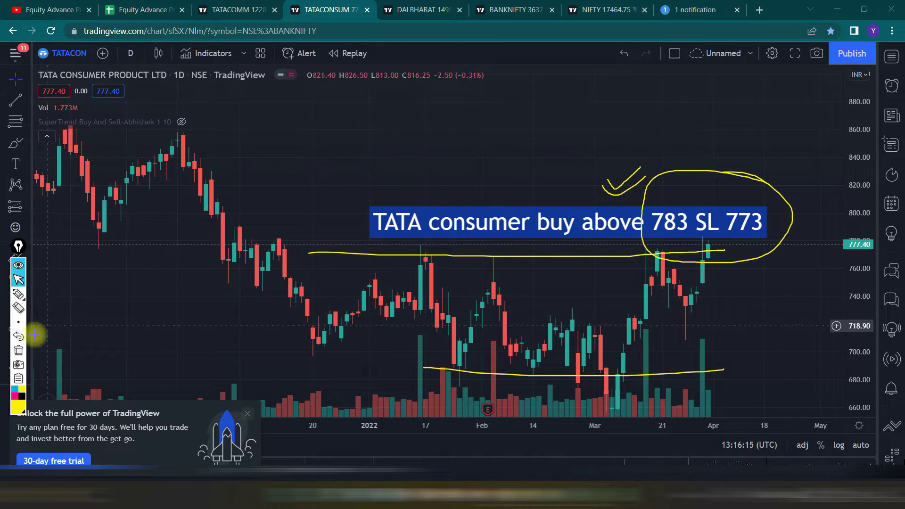
left_click(18, 350)
On the Dalmia Bharat chart, stretch the price scale and move the buy-above-1505 note higher.
left_click(397, 5)
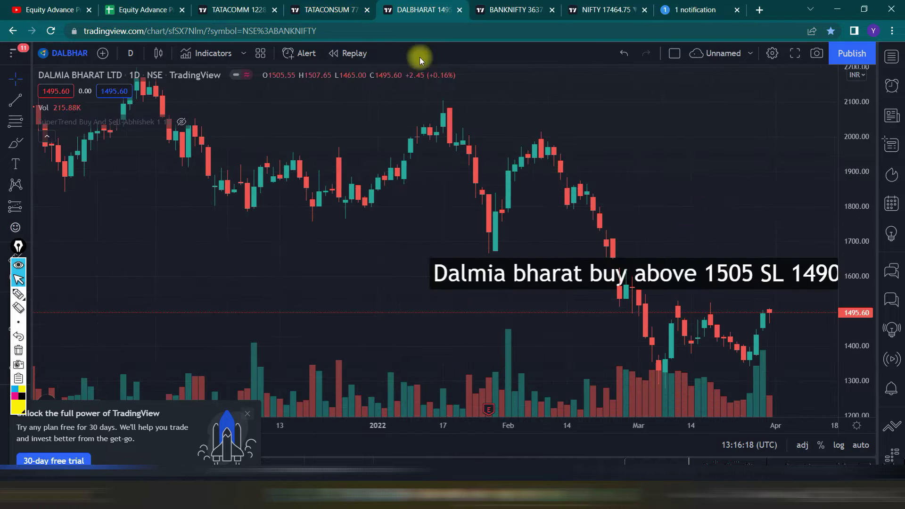
mouse_move(858, 271)
left_mouse_down()
mouse_move(859, 243)
mouse_move(855, 262)
left_mouse_up()
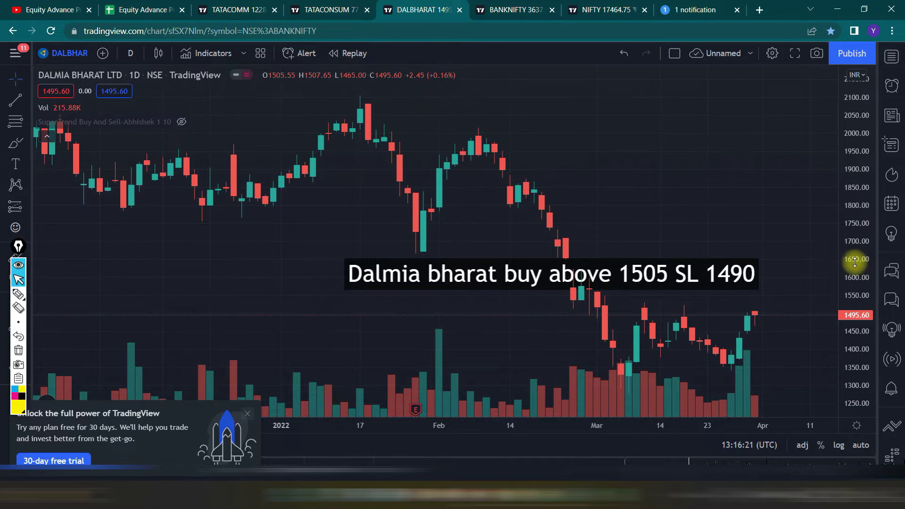
scroll(739, 210, "up", 1)
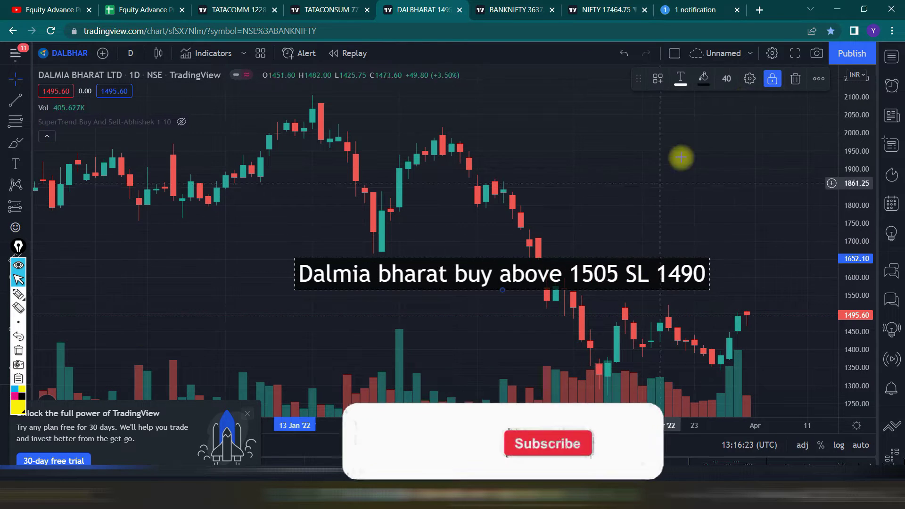
left_click(590, 260)
scroll(590, 258, "down", 2)
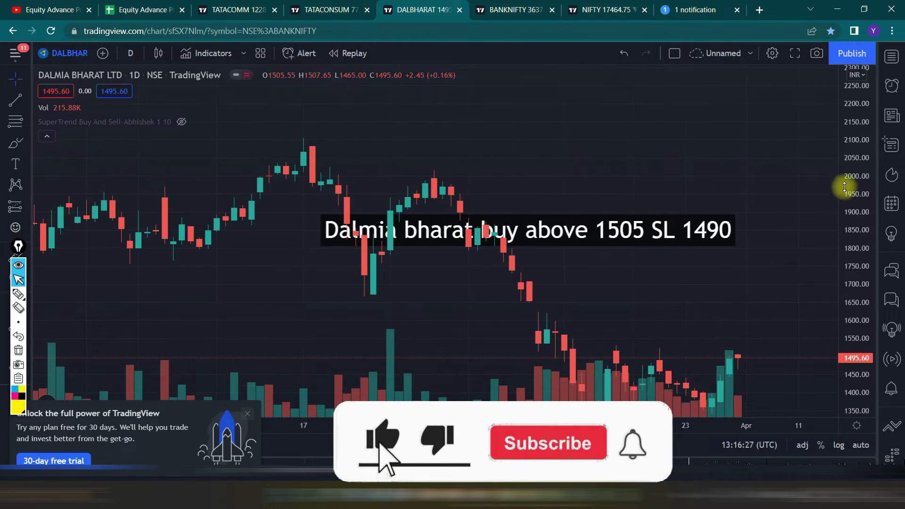
scroll(660, 277, "up", 3)
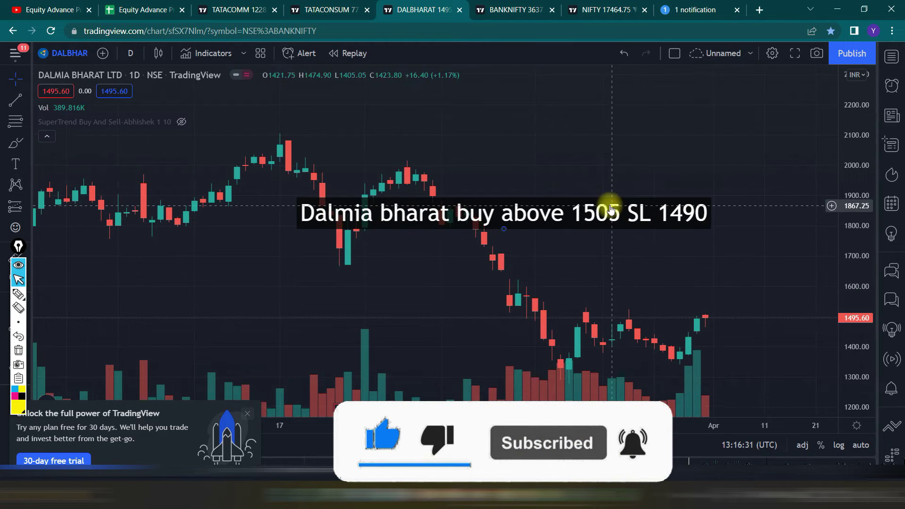
left_click_drag(606, 203, 624, 140)
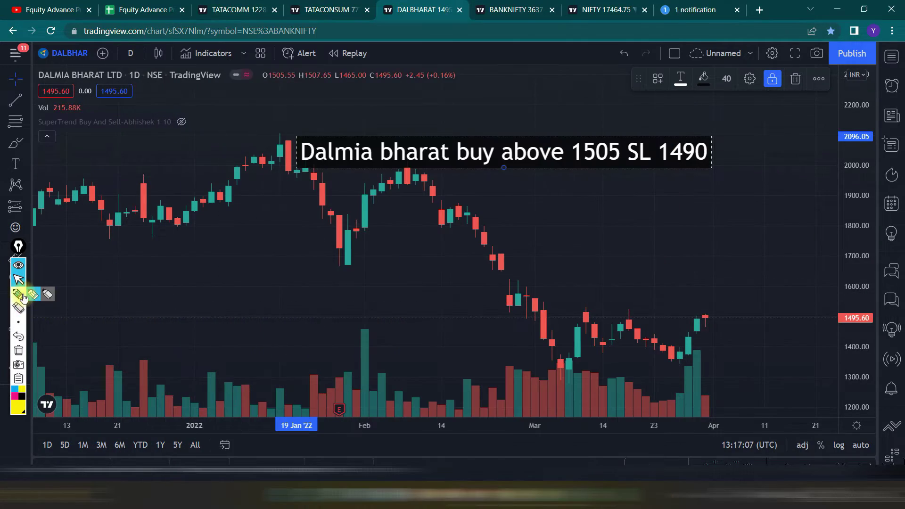
Highlight the 1495 level, the price fall and recent lows, underline the note, then clear all marks.
left_click(19, 294)
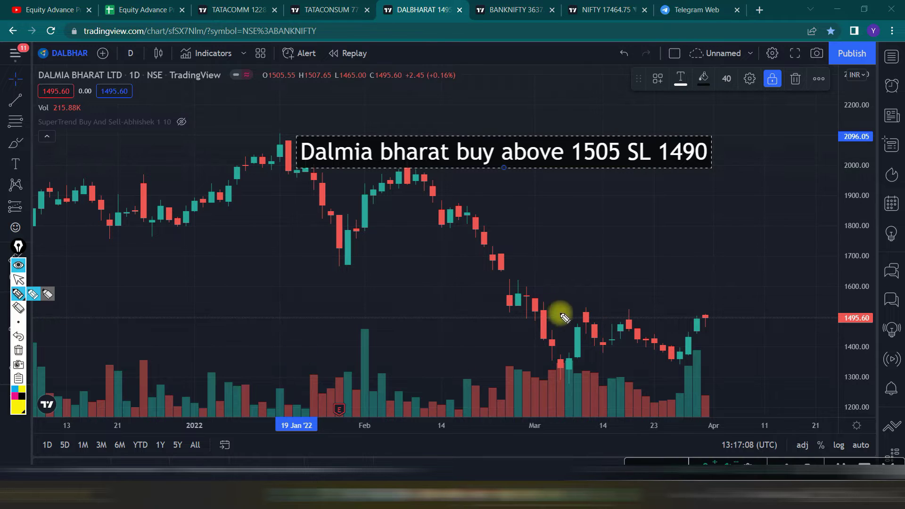
left_click_drag(551, 308, 743, 315)
left_click_drag(418, 179, 482, 270)
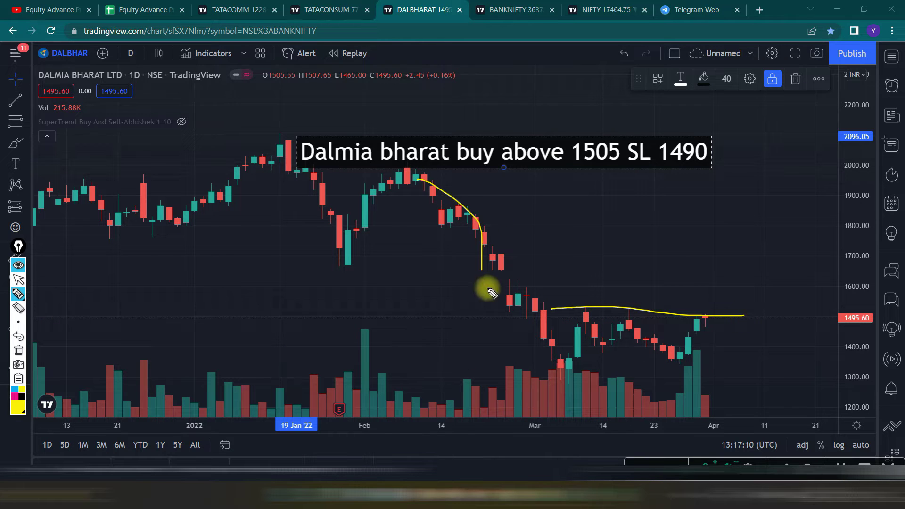
left_click_drag(555, 370, 707, 368)
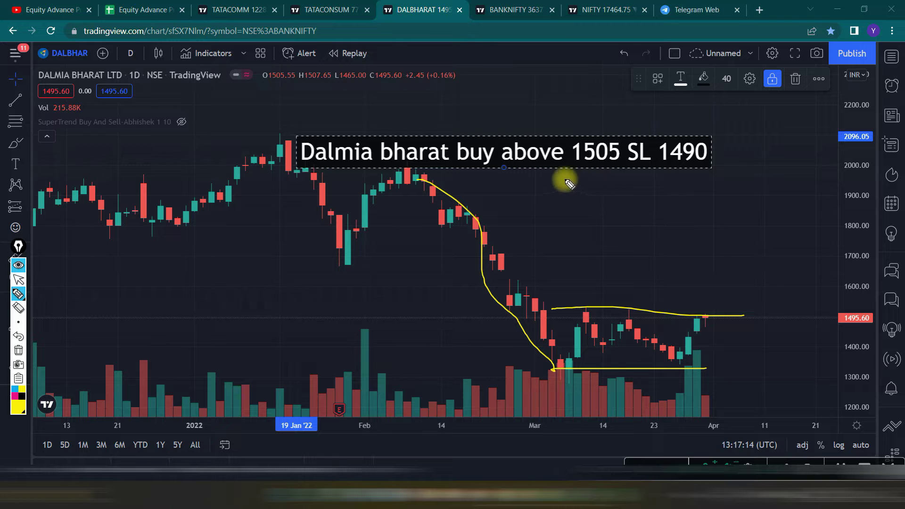
left_click_drag(571, 189, 623, 176)
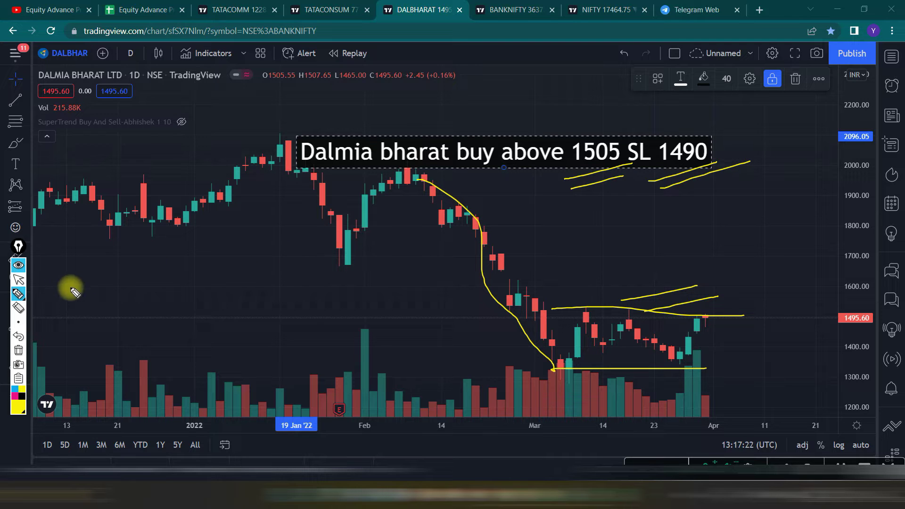
left_click(19, 349)
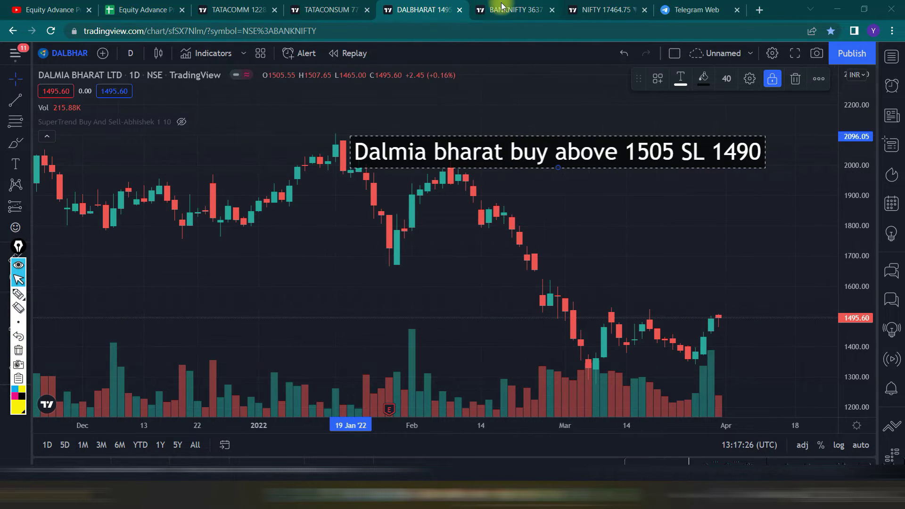
left_click(515, 9)
left_click_drag(850, 336, 872, 291)
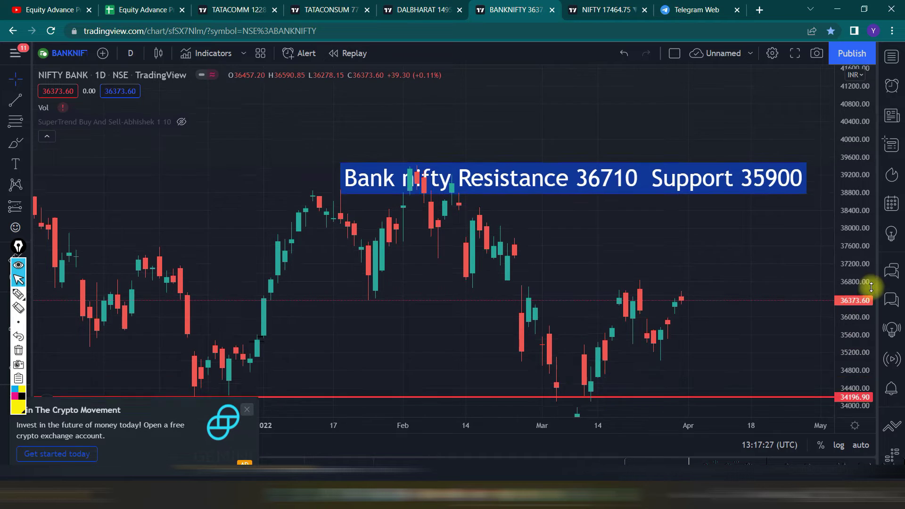
scroll(787, 261, "up", 1)
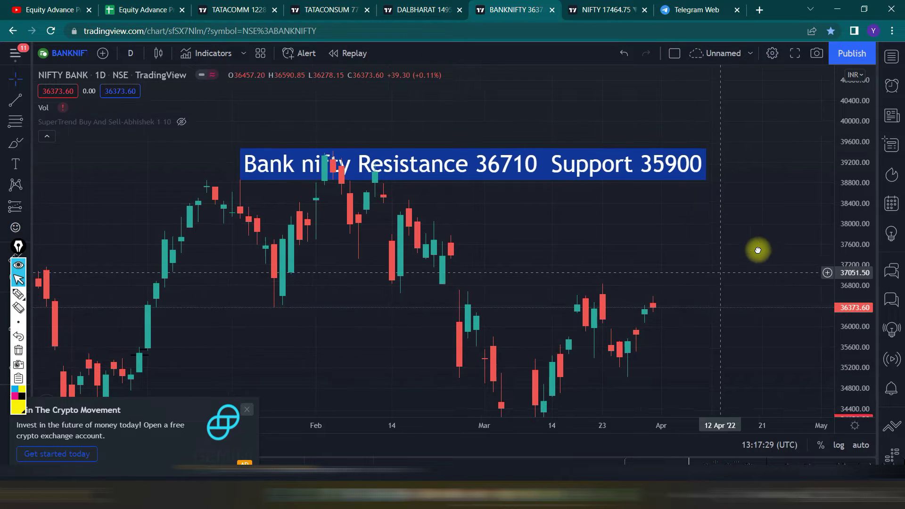
scroll(750, 249, "up", 1)
left_click(18, 294)
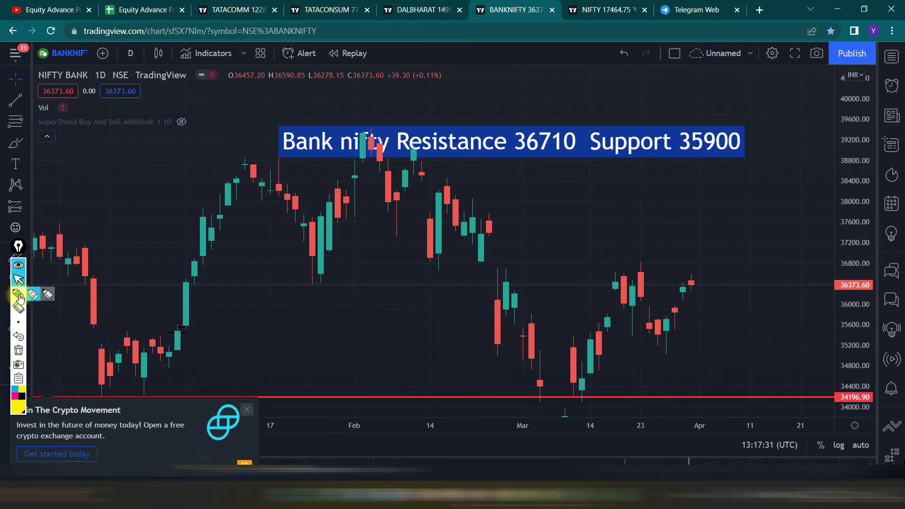
left_click_drag(492, 170, 565, 159)
left_click_drag(470, 184, 719, 159)
left_click_drag(642, 184, 746, 161)
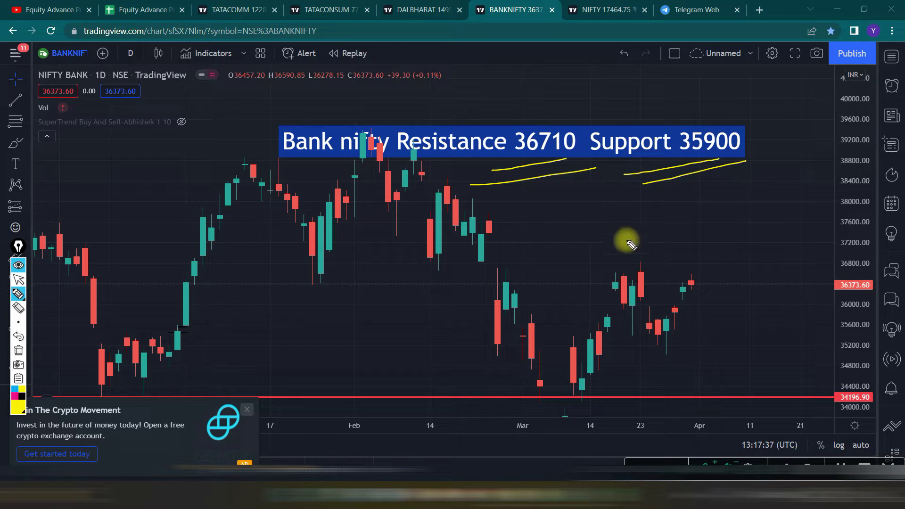
left_click_drag(629, 273, 677, 273)
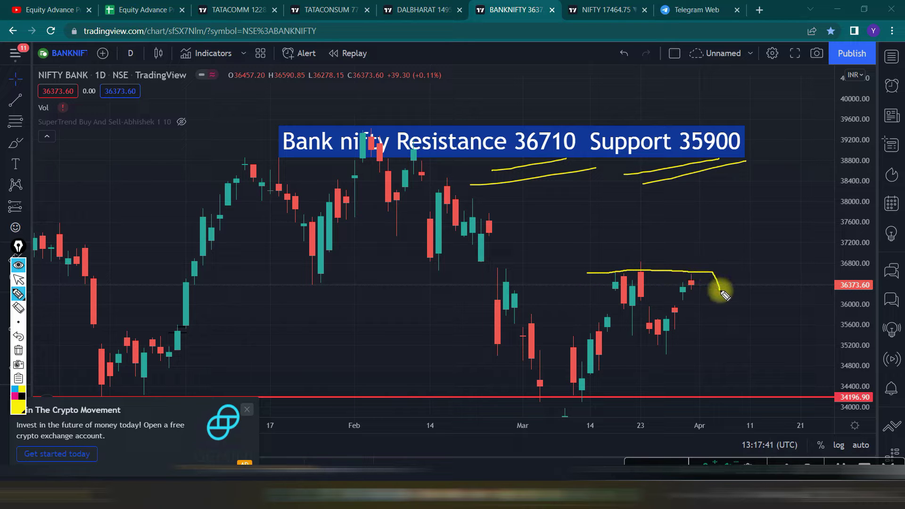
left_click_drag(715, 296, 597, 298)
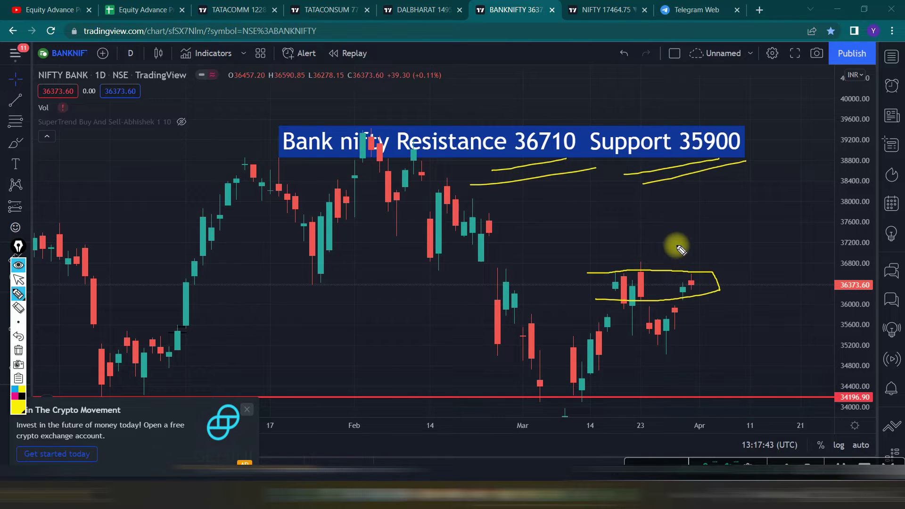
mouse_move(676, 243)
left_mouse_down()
mouse_move(689, 261)
mouse_move(737, 258)
left_mouse_up()
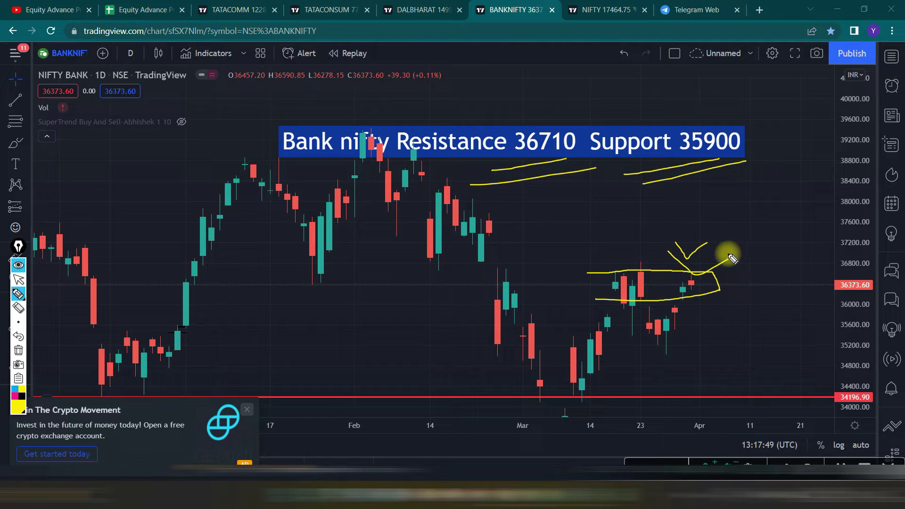
left_click(19, 280)
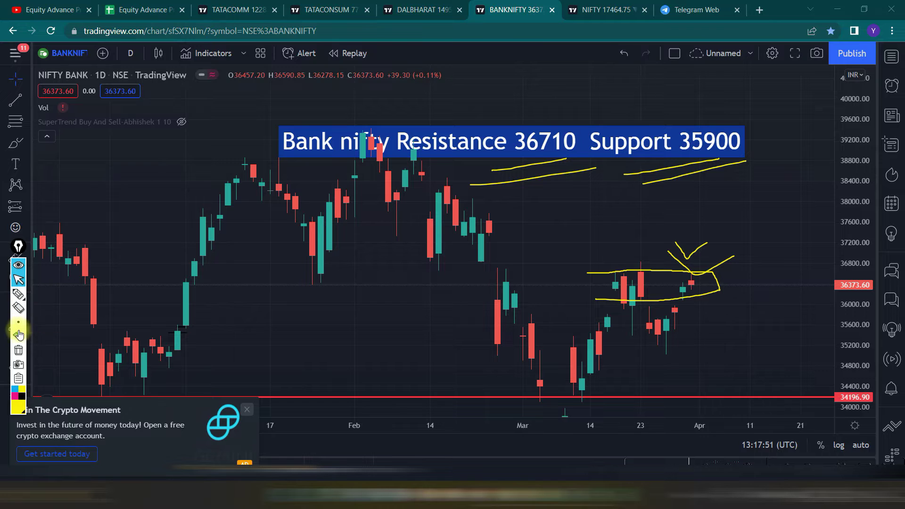
left_click(18, 351)
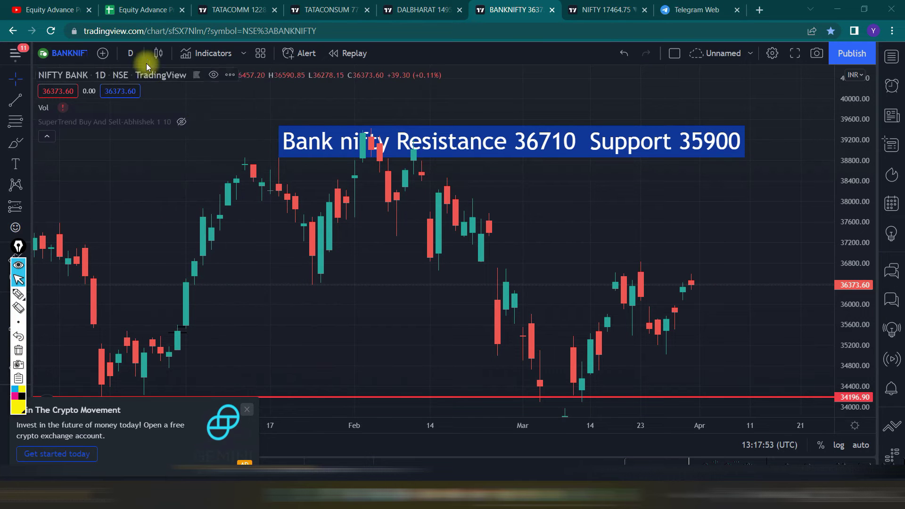
Switch NIFTY BANK to 15-minute candles and stretch the price scale to enlarge them.
left_click(136, 54)
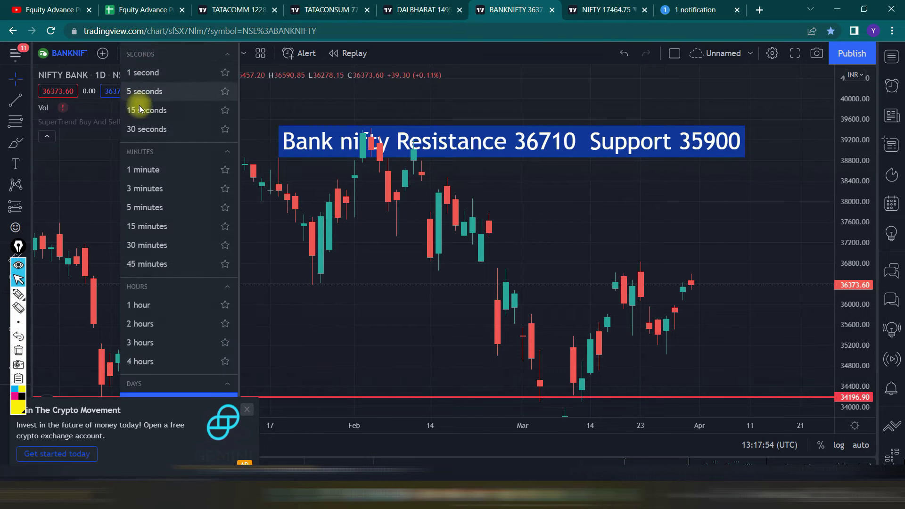
left_click(146, 226)
scroll(773, 292, "down", 3)
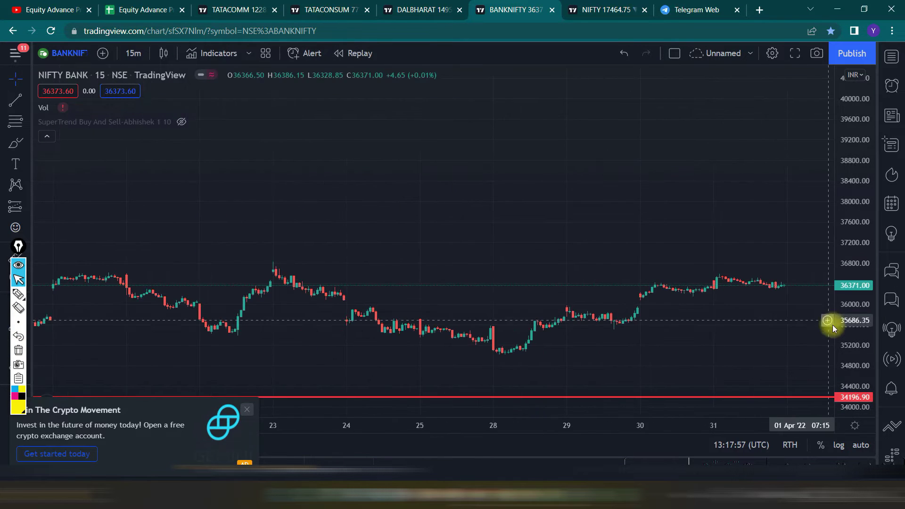
scroll(733, 200, "up", 3)
scroll(801, 245, "up", 2)
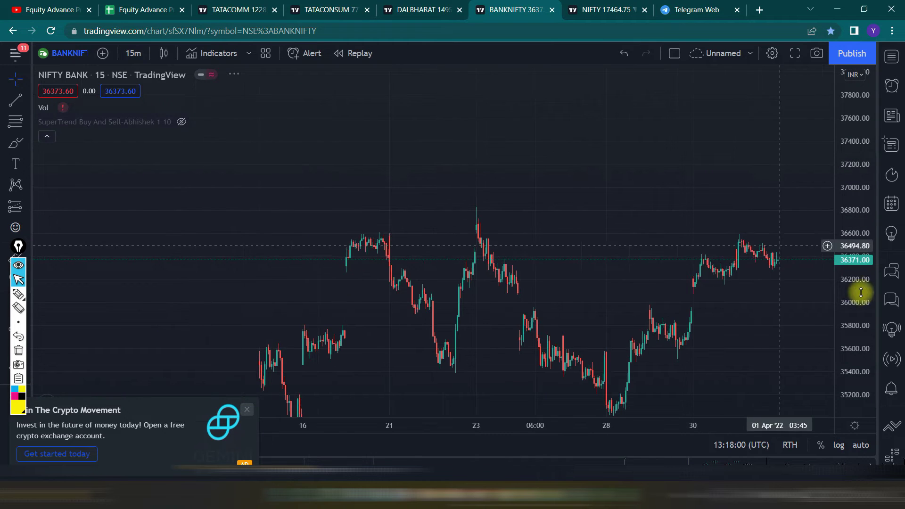
left_click_drag(861, 354, 854, 242)
scroll(793, 272, "up", 3)
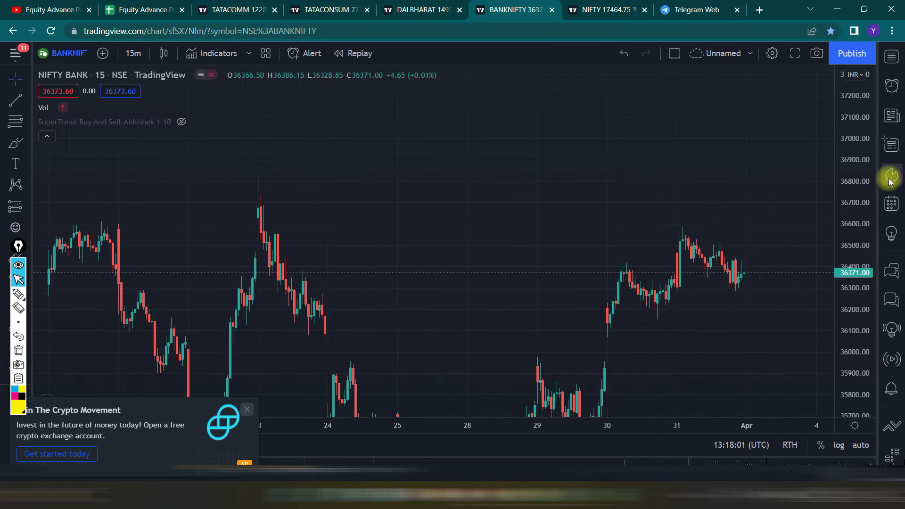
scroll(751, 317, "down", 2)
scroll(751, 245, "down", 2)
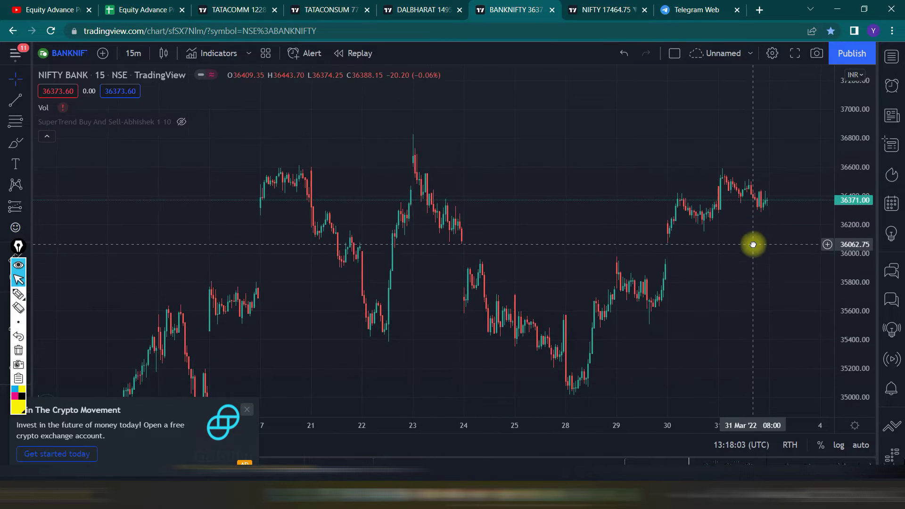
Draw yellow resistance lines near 36600 and a zigzag tracing the recent swings.
left_click(18, 294)
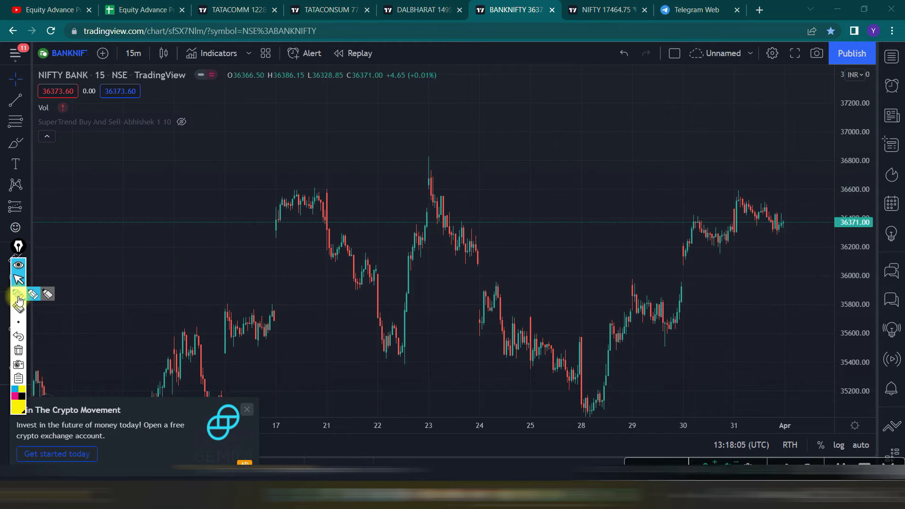
left_click_drag(282, 188, 772, 190)
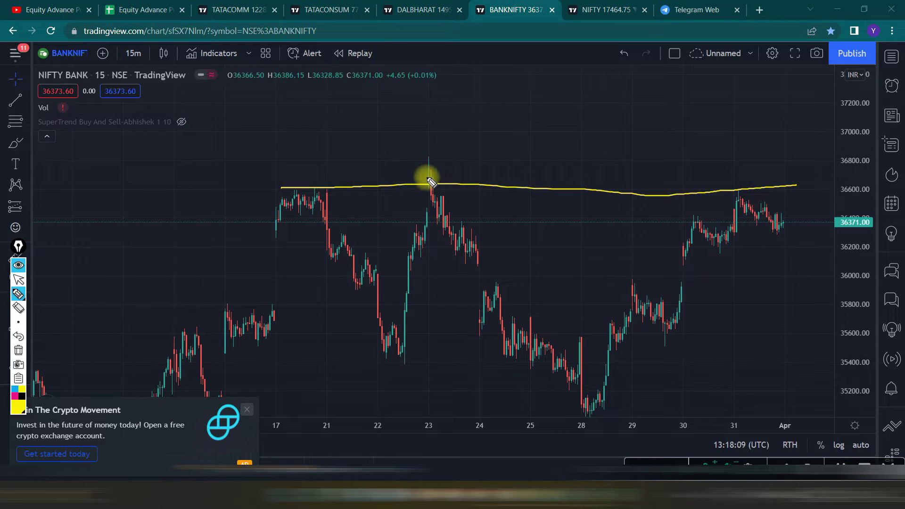
left_click_drag(394, 173, 599, 173)
left_click_drag(667, 181, 796, 178)
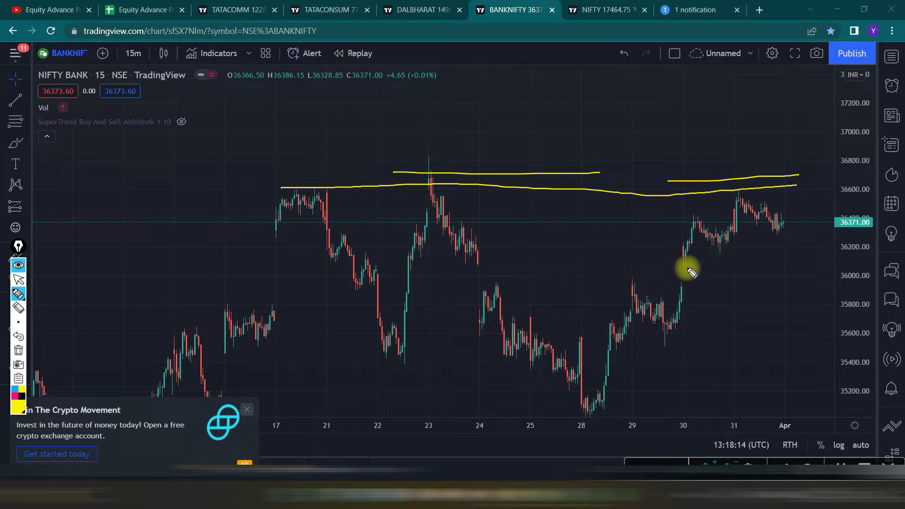
mouse_move(305, 195)
left_mouse_down()
mouse_move(379, 349)
mouse_move(414, 244)
mouse_move(465, 240)
mouse_move(570, 395)
mouse_move(608, 372)
mouse_move(727, 203)
mouse_move(777, 254)
mouse_move(799, 185)
mouse_move(839, 173)
mouse_move(806, 121)
left_mouse_up()
left_click(18, 279)
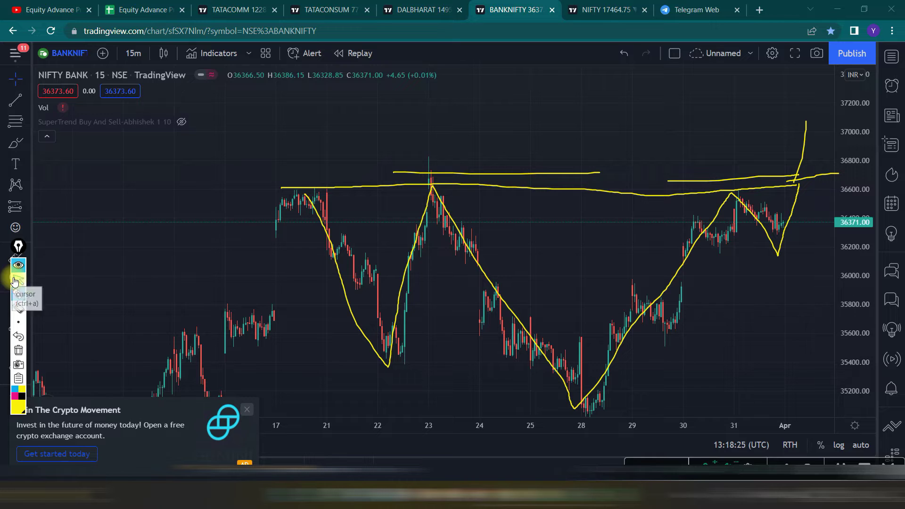
Clear the yellow drawings, return BANKNIFTY to daily candles and bring its resistance/support note into view.
left_click(18, 350)
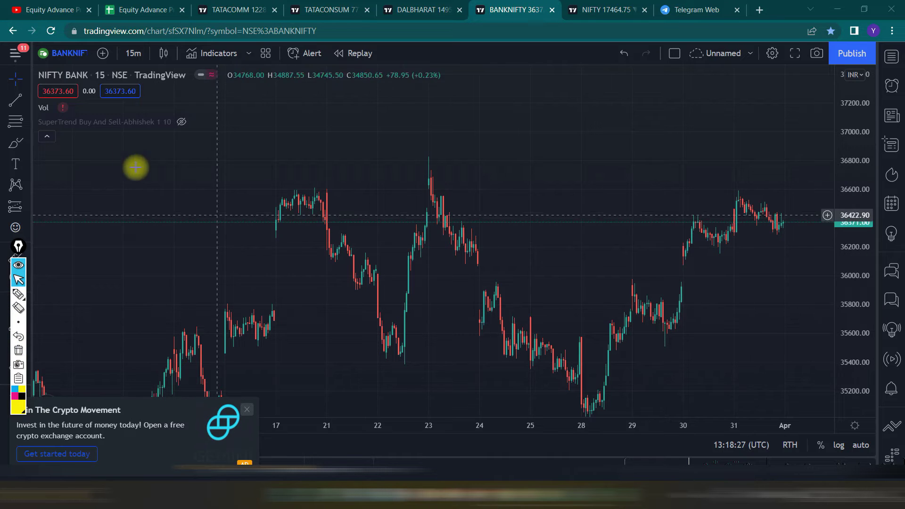
left_click(131, 58)
scroll(162, 264, "down", 2)
scroll(162, 267, "down", 1)
left_click(151, 315)
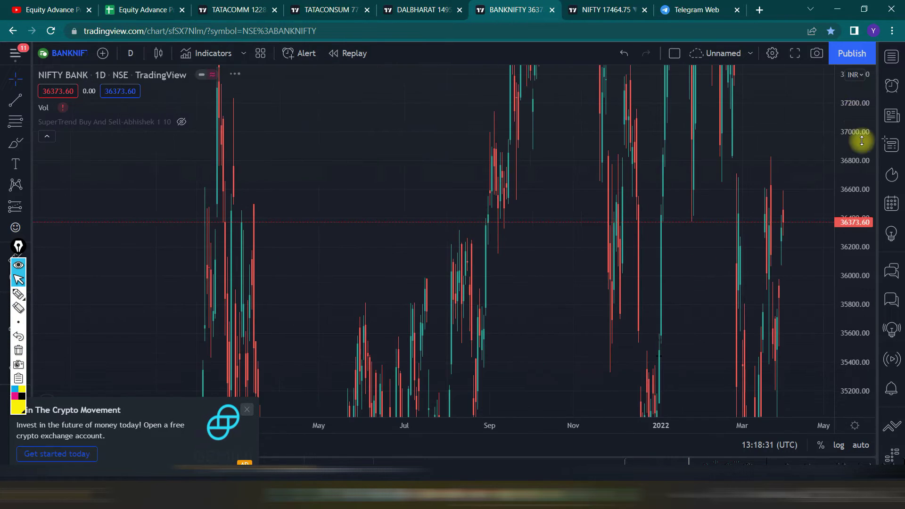
left_click_drag(835, 231, 854, 306)
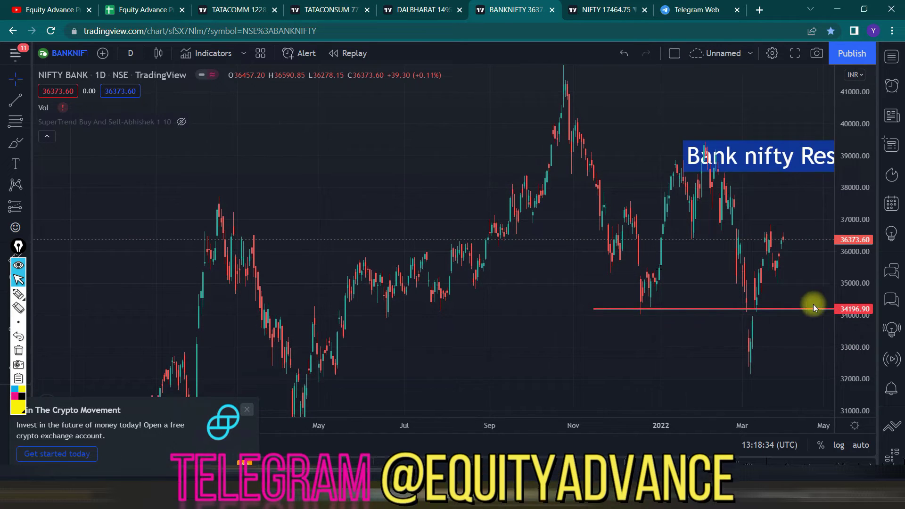
scroll(836, 259, "up", 3)
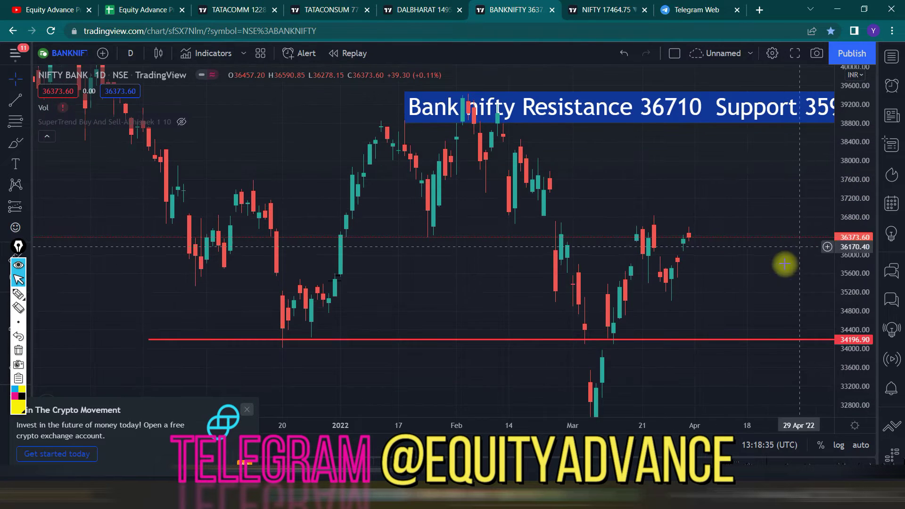
scroll(739, 274, "up", 2)
left_click_drag(739, 273, 773, 317)
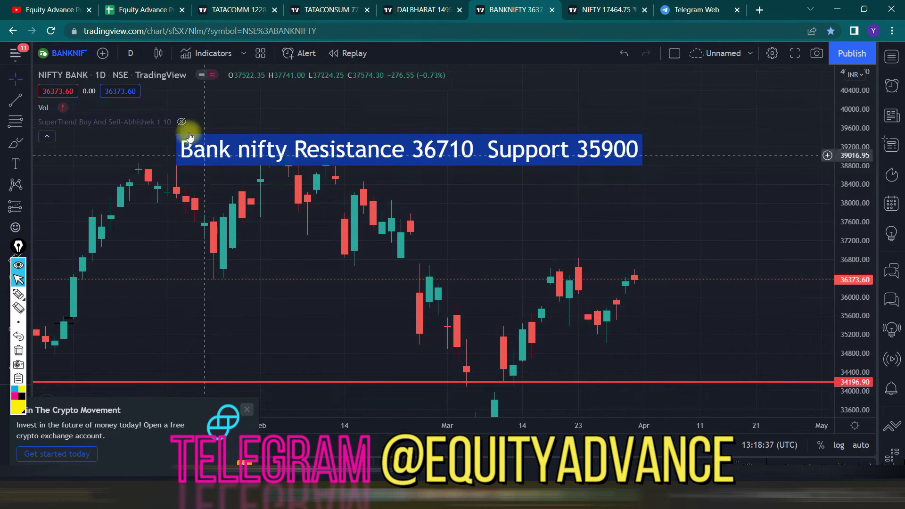
Switch to 5-minute candles and rescale to about 36000–36700, centring the 30–31 March swings.
left_click(136, 63)
left_click(141, 204)
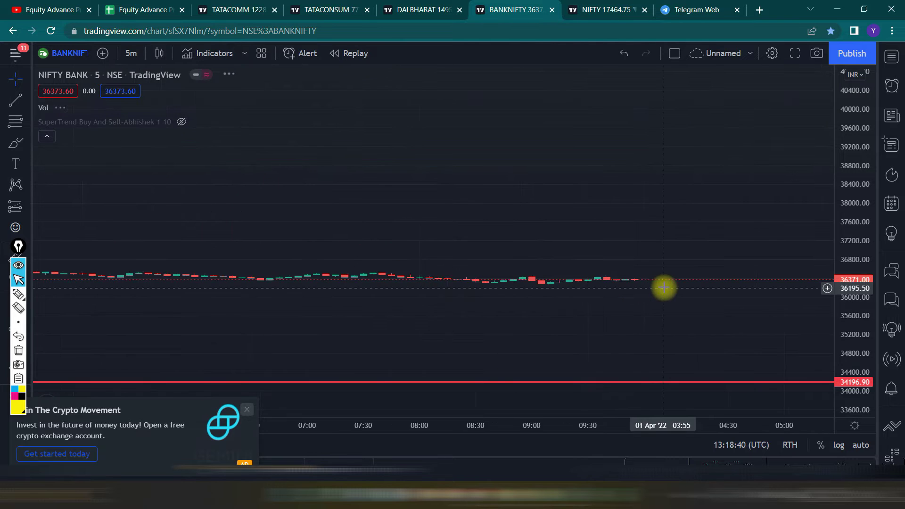
left_click_drag(844, 338, 796, 89)
scroll(683, 172, "down", 2)
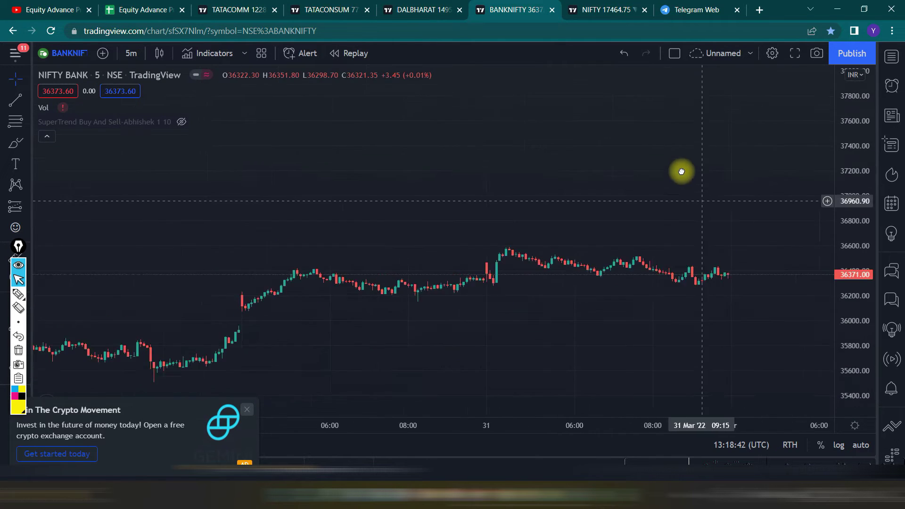
scroll(763, 290, "up", 2)
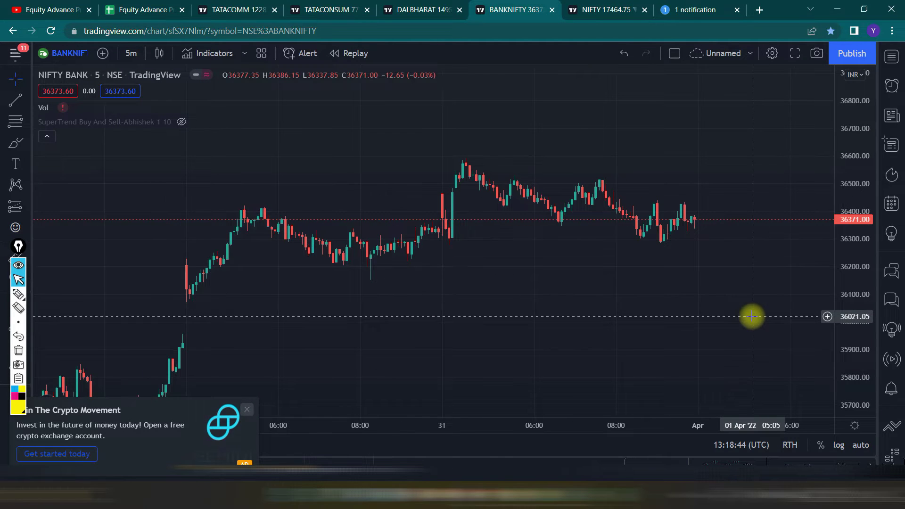
left_click_drag(864, 343, 850, 268)
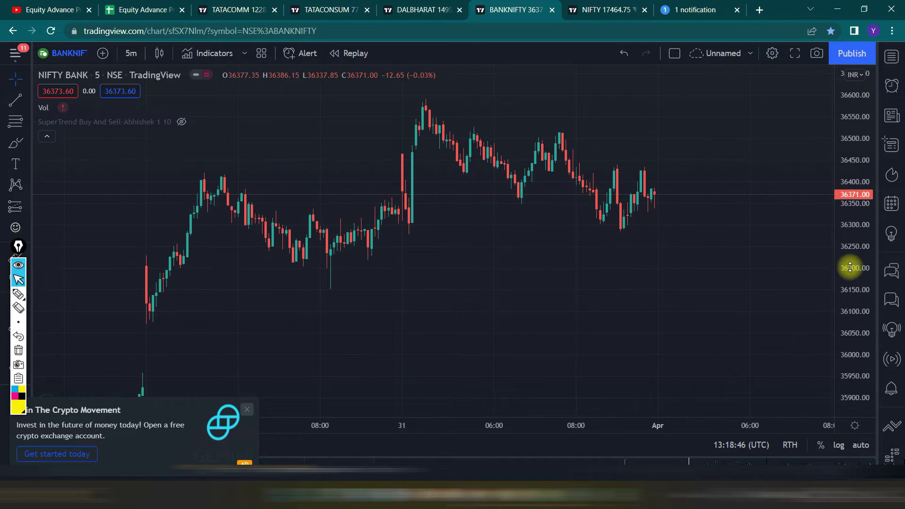
left_click_drag(748, 266, 793, 307)
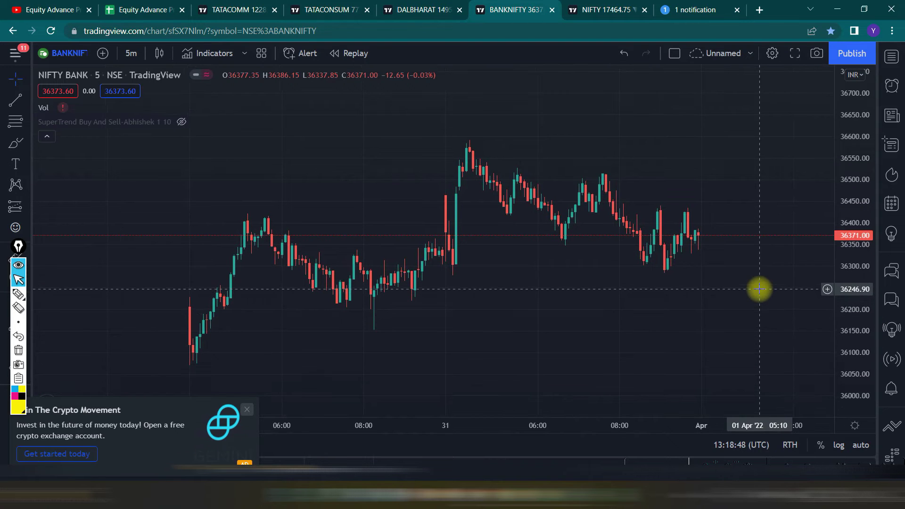
left_click_drag(20, 251, 43, 240)
left_click(42, 284)
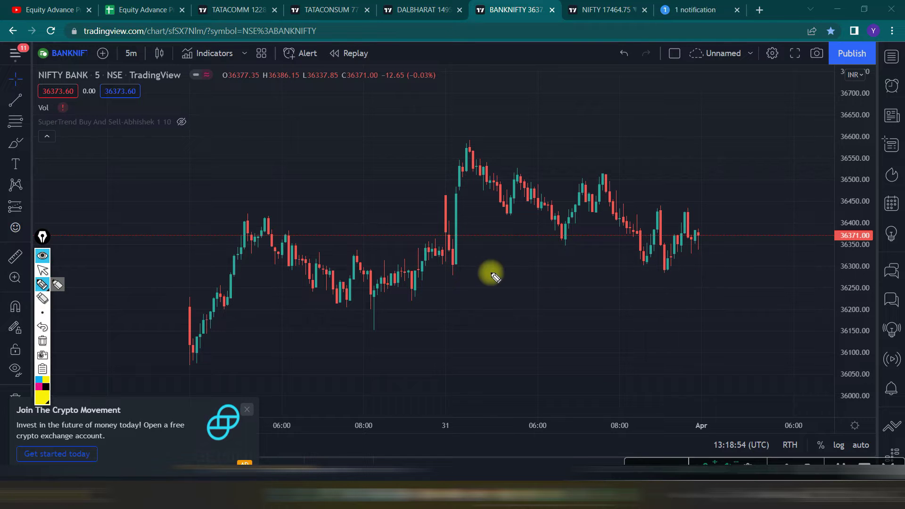
left_click_drag(440, 271, 747, 269)
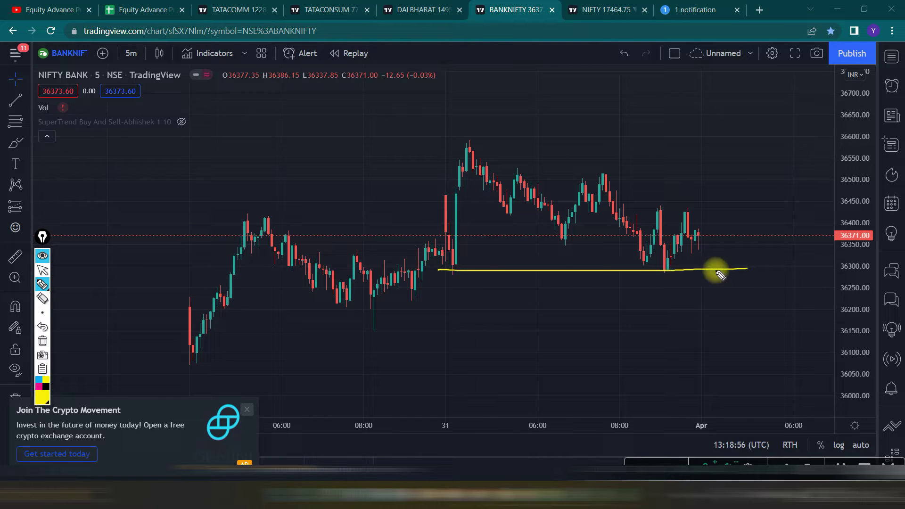
left_click_drag(444, 283, 764, 282)
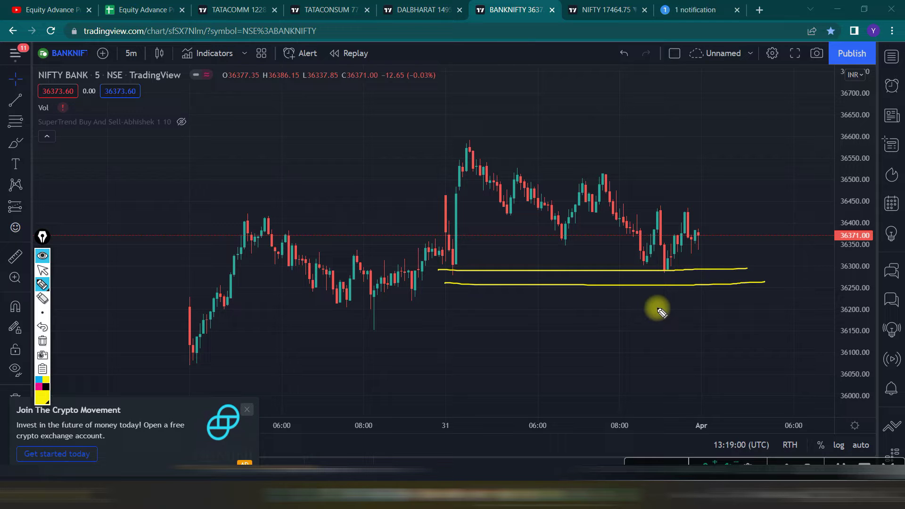
left_click_drag(176, 368, 765, 358)
mouse_move(656, 343)
left_mouse_down()
mouse_move(670, 361)
mouse_move(733, 333)
mouse_move(663, 375)
mouse_move(737, 350)
left_mouse_up()
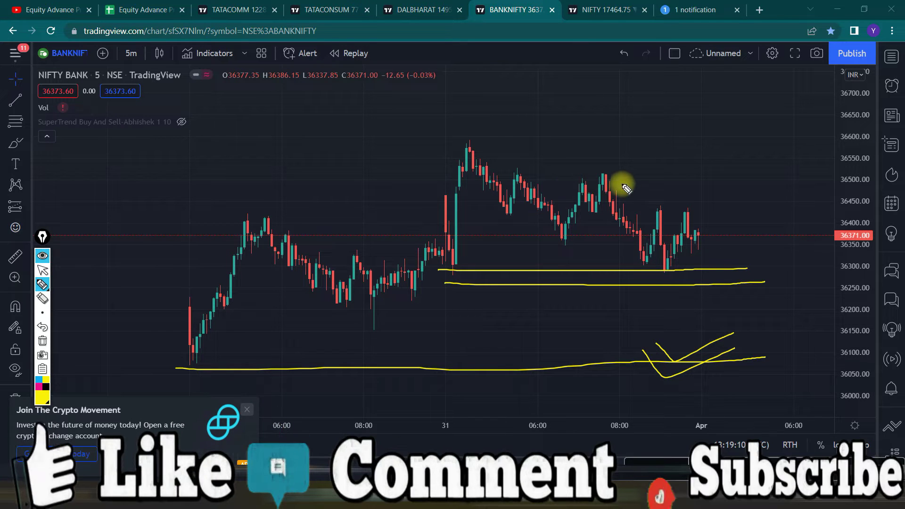
left_click_drag(488, 138, 765, 260)
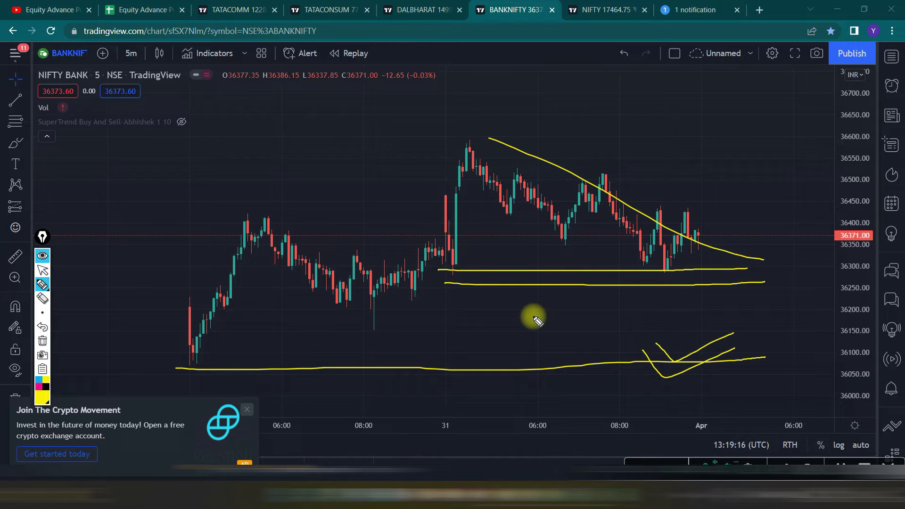
mouse_move(652, 146)
left_mouse_down()
mouse_move(660, 122)
mouse_move(687, 125)
mouse_move(680, 165)
mouse_move(656, 133)
left_mouse_up()
mouse_move(570, 311)
left_mouse_down()
mouse_move(592, 329)
mouse_move(628, 297)
left_mouse_up()
mouse_move(630, 293)
left_mouse_down()
mouse_move(552, 288)
mouse_move(612, 283)
left_mouse_up()
mouse_move(668, 367)
left_mouse_down()
mouse_move(681, 330)
mouse_move(734, 294)
left_mouse_up()
left_click_drag(650, 303, 766, 270)
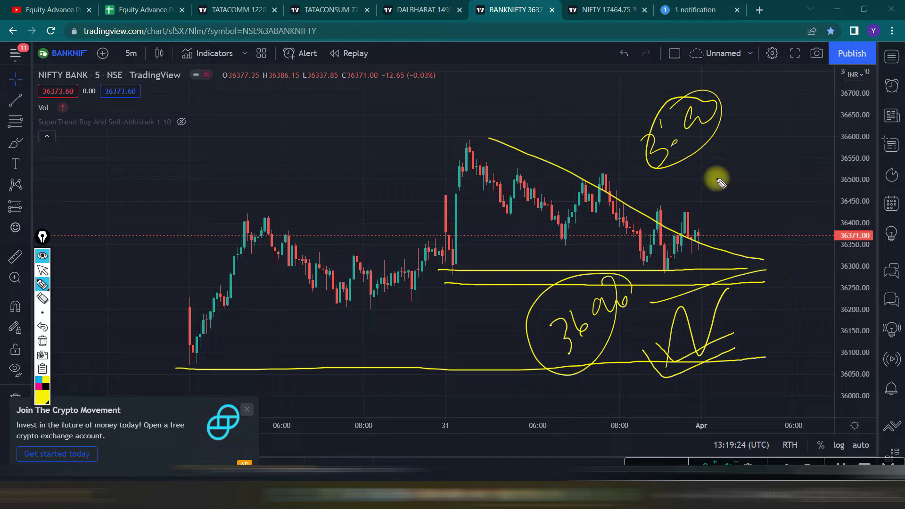
mouse_move(750, 178)
left_mouse_down()
mouse_move(754, 215)
mouse_move(777, 177)
left_mouse_up()
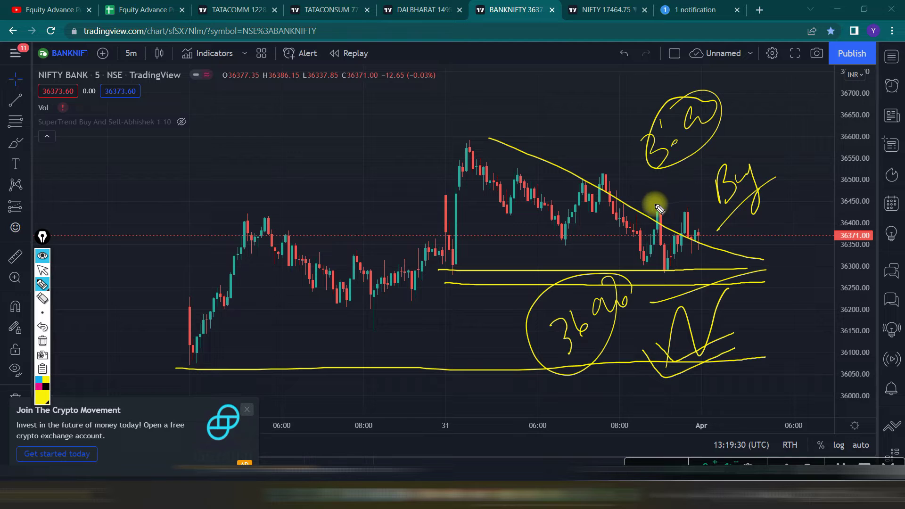
left_click_drag(633, 206, 800, 206)
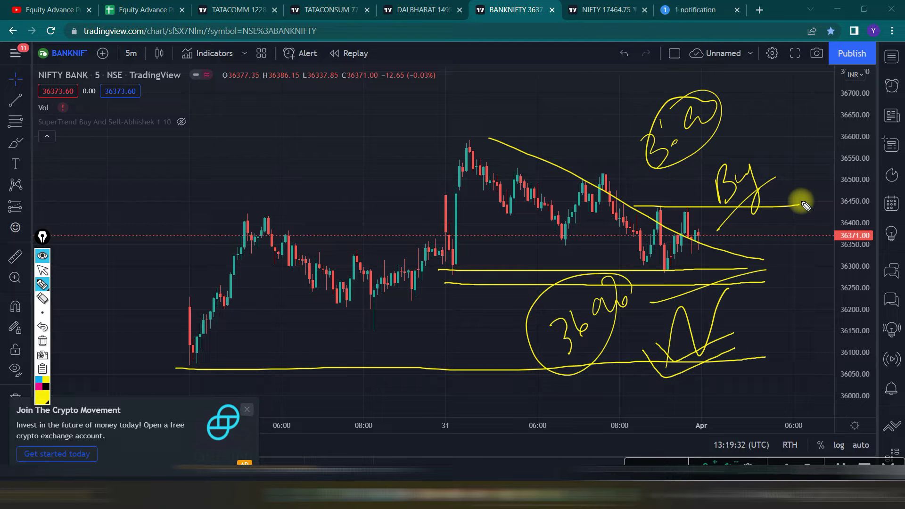
left_click_drag(279, 152, 284, 178)
mouse_move(305, 138)
left_mouse_down()
mouse_move(306, 151)
mouse_move(356, 132)
left_mouse_up()
left_click_drag(360, 99, 364, 123)
left_click_drag(287, 196, 384, 111)
left_click_drag(333, 197, 347, 220)
left_click_drag(375, 183, 372, 188)
left_click_drag(384, 140, 383, 165)
left_click_drag(399, 124, 401, 126)
left_click_drag(346, 231, 445, 101)
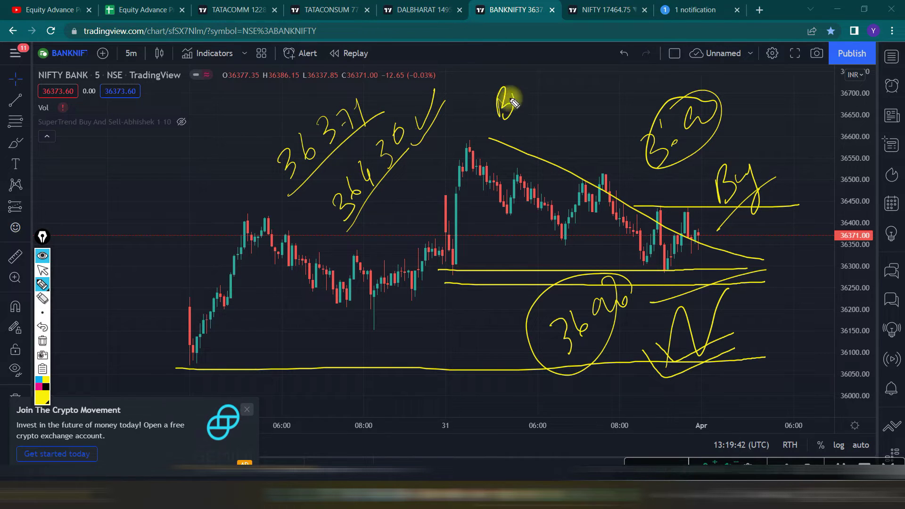
left_click(42, 272)
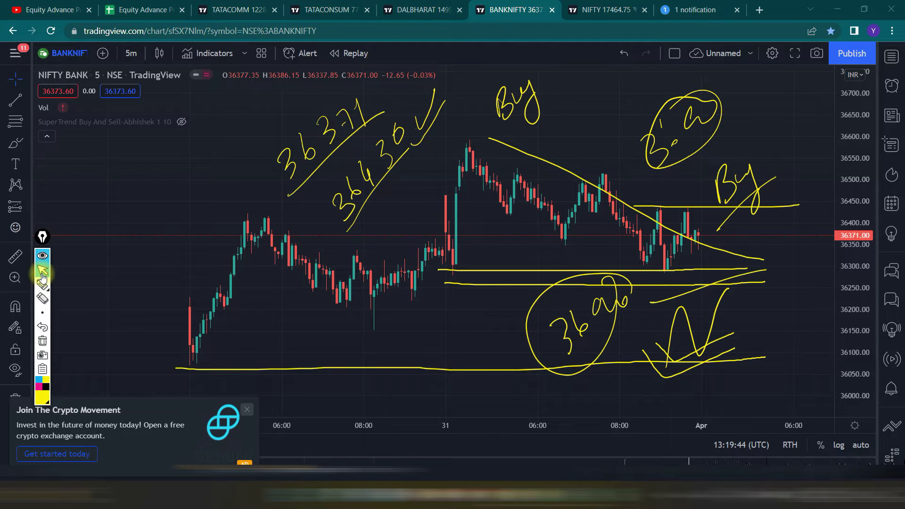
left_click(42, 340)
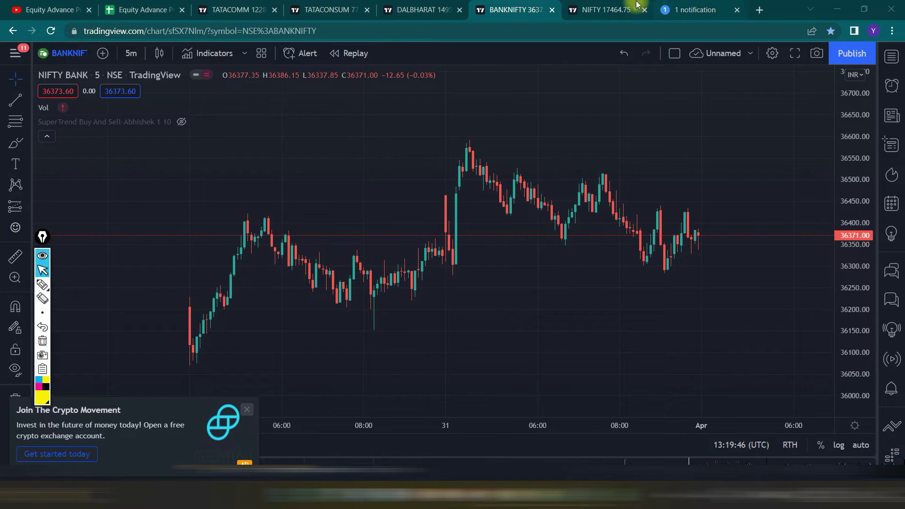
On the enlarged Nifty 50 daily chart, highlight-underline the resistance 17630 banner level twice.
left_click(608, 10)
scroll(683, 272, "up", 2)
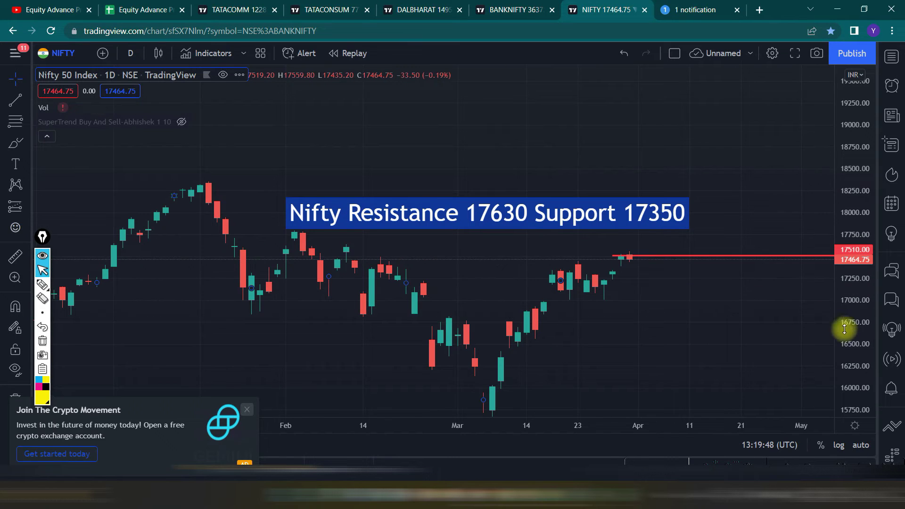
left_click_drag(842, 384, 859, 257)
left_click(40, 286)
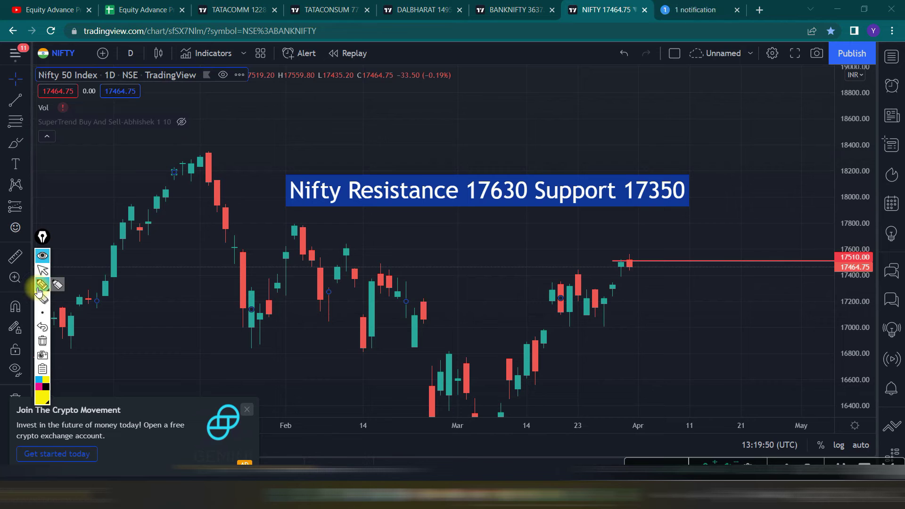
left_click_drag(462, 244, 532, 205)
left_click_drag(465, 223, 525, 196)
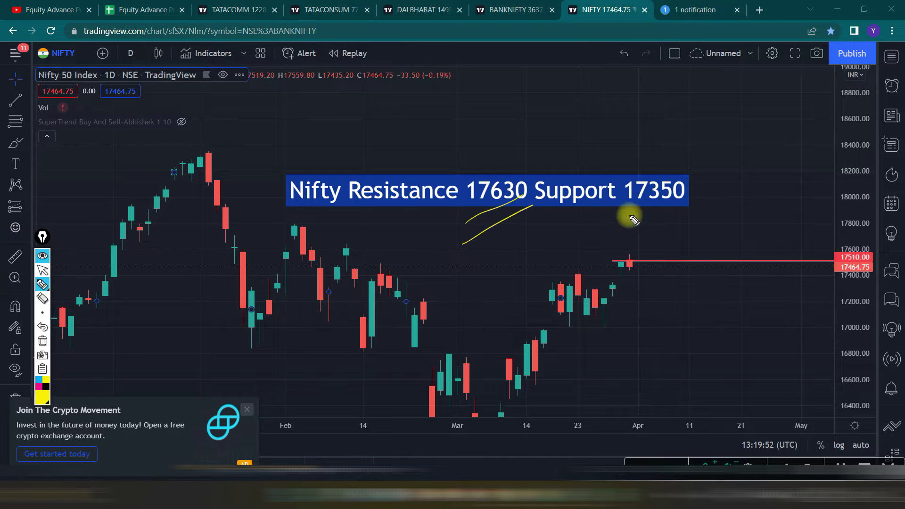
left_click_drag(618, 239, 685, 203)
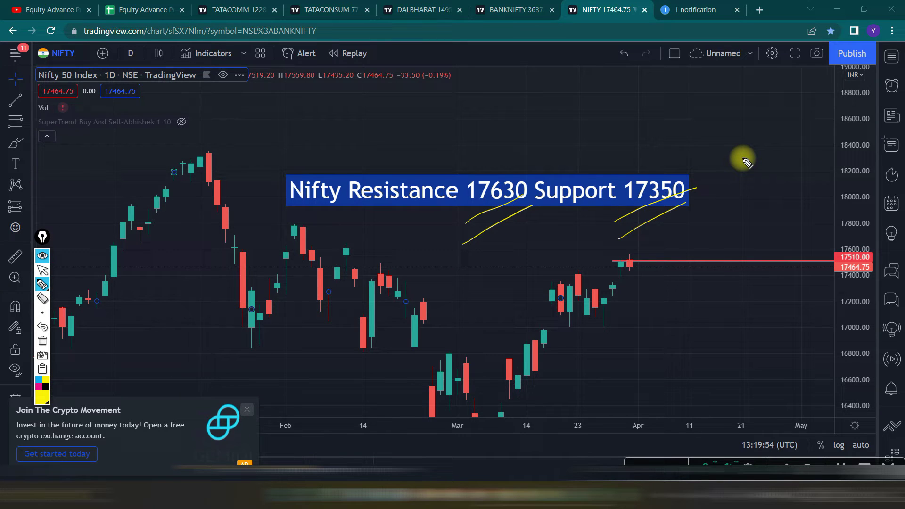
Handwrite a gap-up note with a double down-arrow near the top, then erase all markings.
left_click_drag(548, 108, 561, 131)
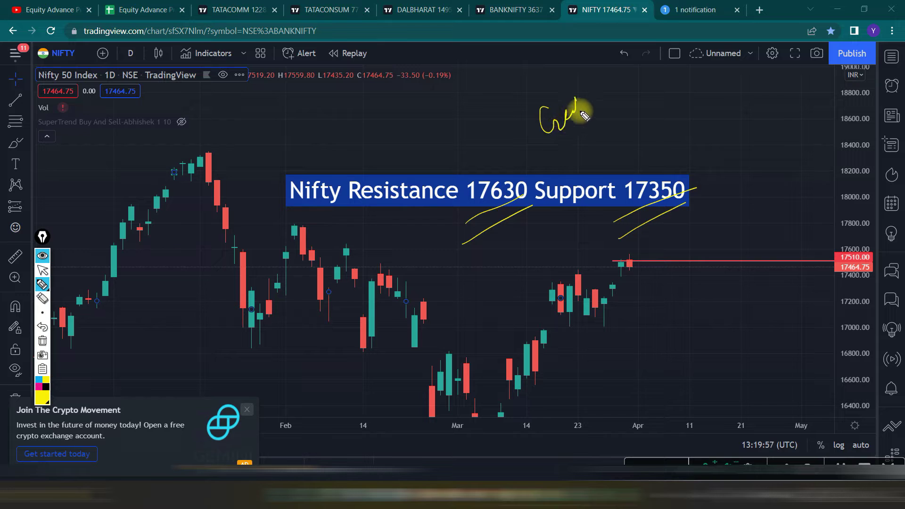
left_click_drag(599, 95, 608, 92)
left_click_drag(614, 84, 634, 140)
mouse_move(656, 76)
left_mouse_down()
mouse_move(654, 134)
mouse_move(670, 116)
left_mouse_up()
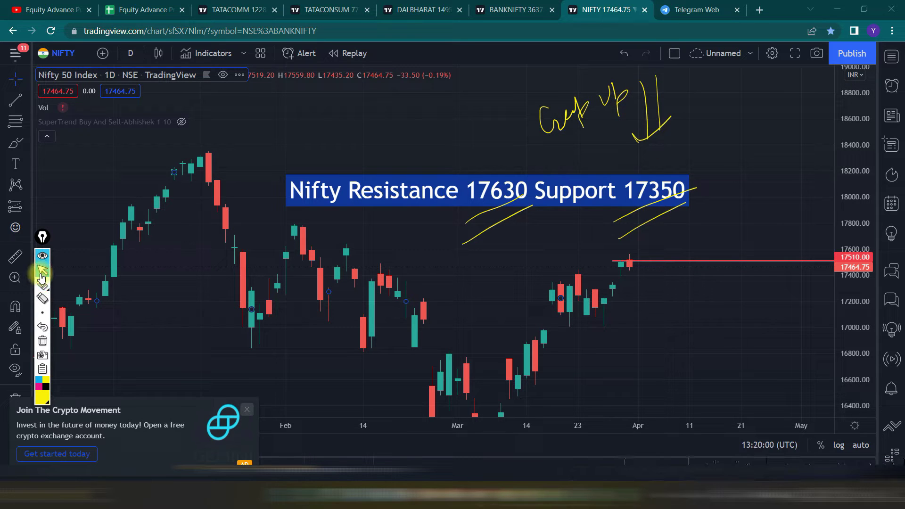
left_click(43, 340)
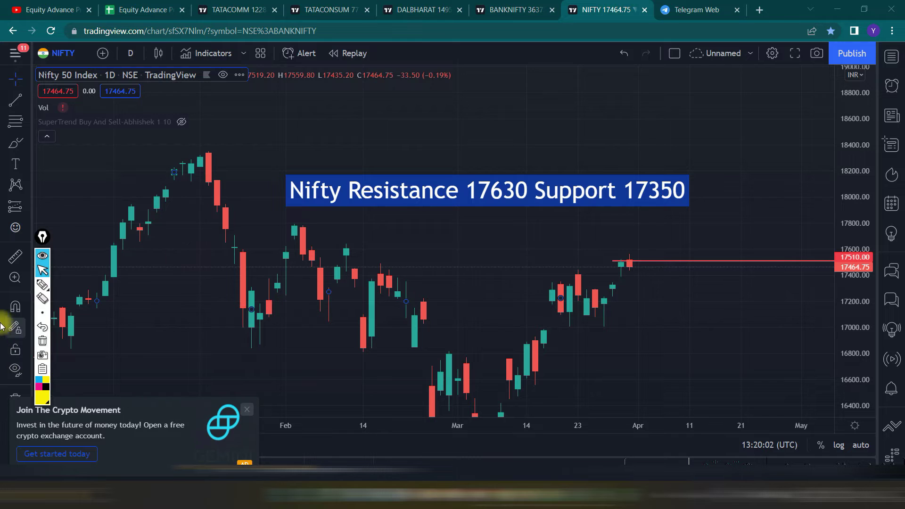
Switch the Nifty chart to 15-minute candles and stretch the price scale to enlarge them.
left_click(131, 53)
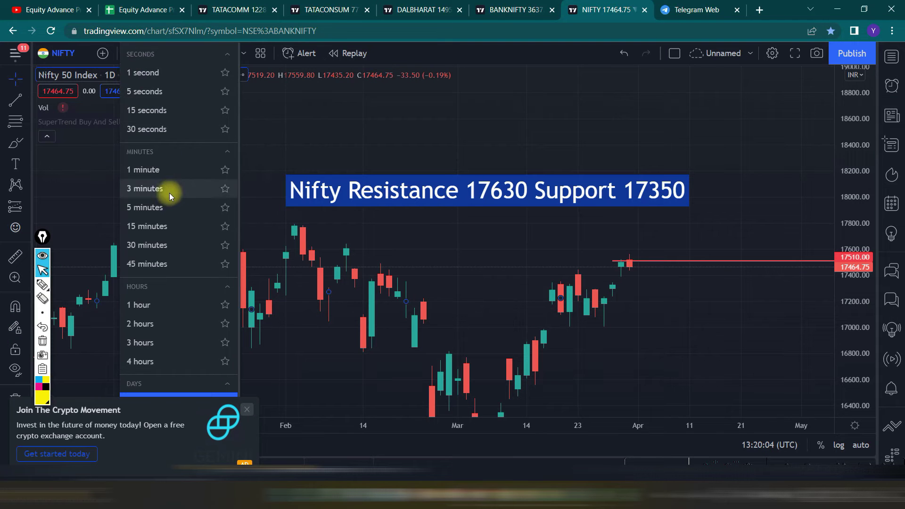
left_click(172, 229)
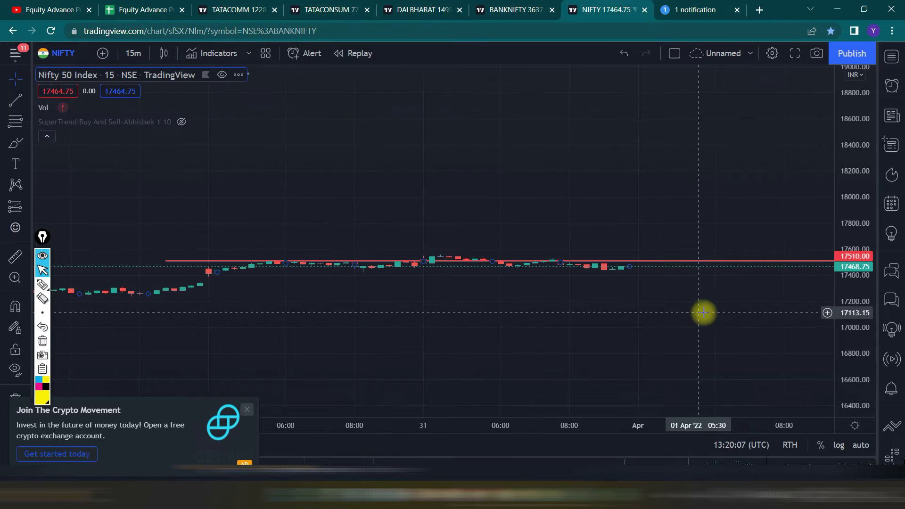
left_click_drag(849, 384, 798, 97)
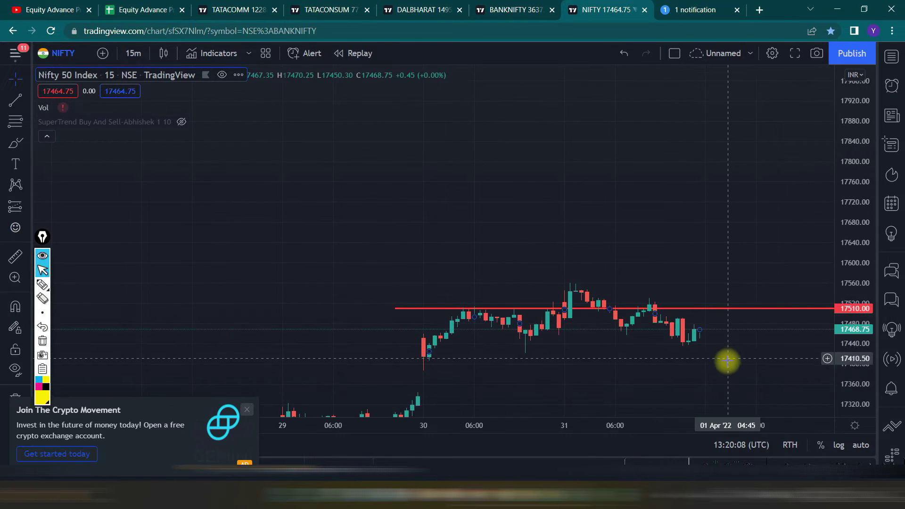
left_click_drag(783, 359, 769, 295)
left_click_drag(862, 358, 852, 228)
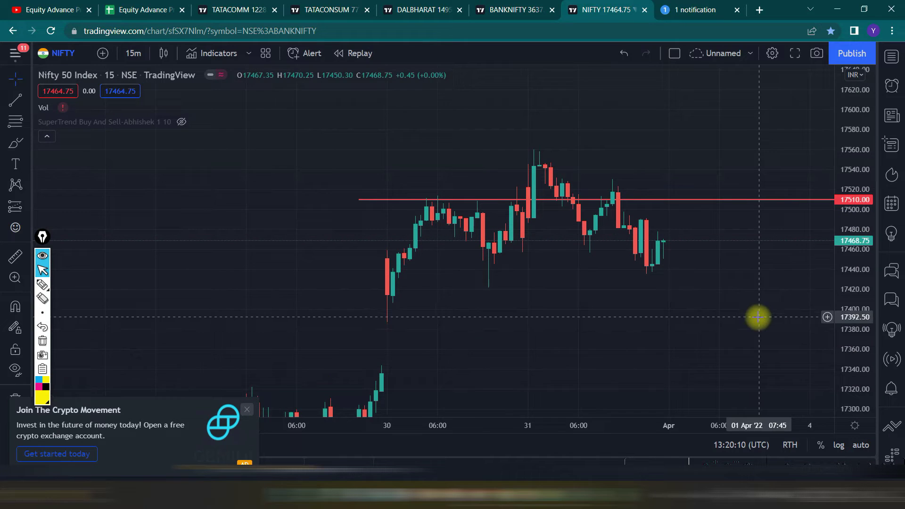
left_click_drag(810, 317, 749, 283)
left_click_drag(845, 239, 865, 268)
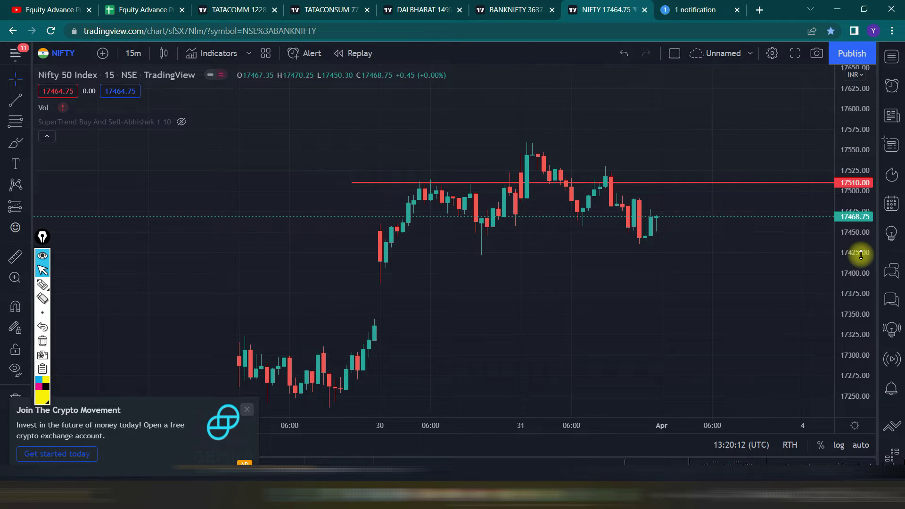
Highlighter-write 17450 below the last candles and circle the 17435 level.
left_click(43, 293)
mouse_move(617, 278)
left_mouse_down()
mouse_move(625, 301)
mouse_move(648, 294)
left_mouse_up()
left_click_drag(622, 293, 643, 278)
left_click_drag(654, 256, 677, 282)
left_click_drag(700, 235, 699, 239)
mouse_move(664, 315)
left_mouse_down()
mouse_move(672, 335)
mouse_move(701, 309)
left_mouse_up()
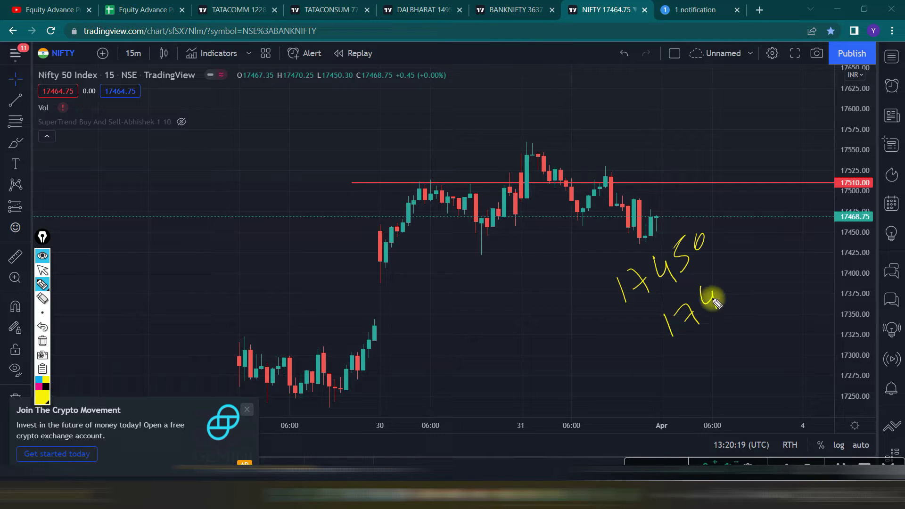
mouse_move(740, 279)
left_mouse_down()
mouse_move(642, 323)
mouse_move(722, 248)
left_mouse_up()
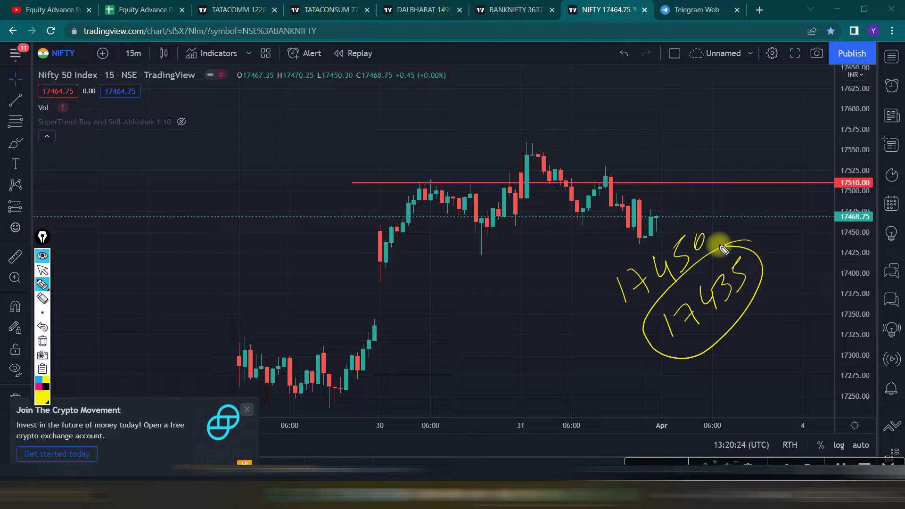
Write and circle 17468 at upper right, plus another circled level at upper left with downward strokes.
left_click_drag(675, 118, 677, 138)
left_click_drag(687, 120, 730, 114)
left_click_drag(753, 85, 706, 90)
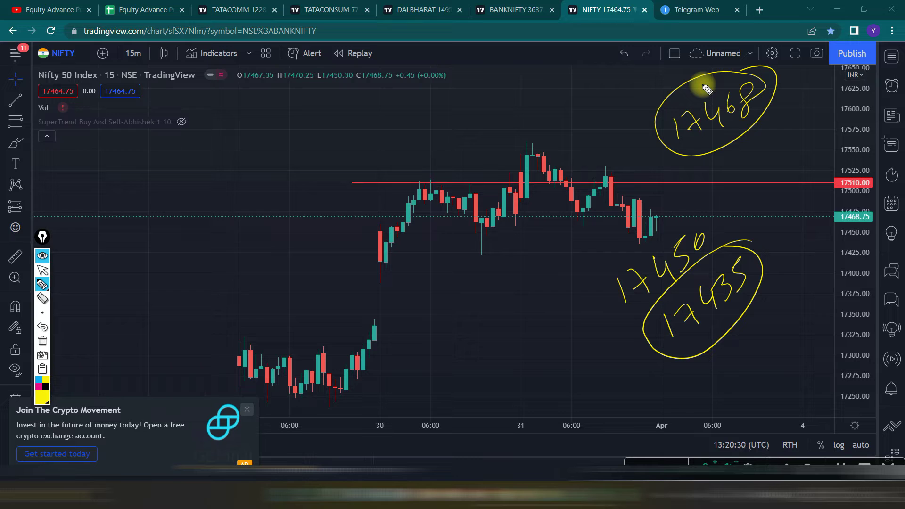
left_click_drag(260, 147, 272, 174)
left_click_drag(293, 127, 307, 149)
mouse_move(346, 108)
left_mouse_down()
mouse_move(331, 141)
mouse_move(330, 98)
left_mouse_up()
left_click_drag(282, 188, 290, 240)
mouse_move(297, 186)
left_mouse_down()
mouse_move(304, 238)
mouse_move(317, 206)
left_mouse_up()
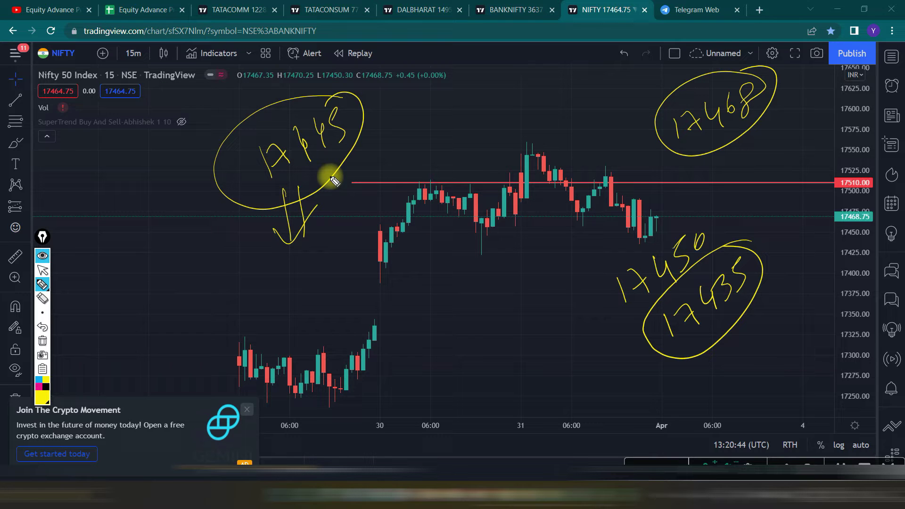
Write and circle 17500, add a circled Buy note beneath it, and tick it.
left_click_drag(441, 313, 463, 350)
mouse_move(461, 326)
left_mouse_down()
mouse_move(481, 289)
mouse_move(509, 274)
mouse_move(477, 369)
mouse_move(529, 256)
left_mouse_up()
left_click_drag(539, 225, 556, 242)
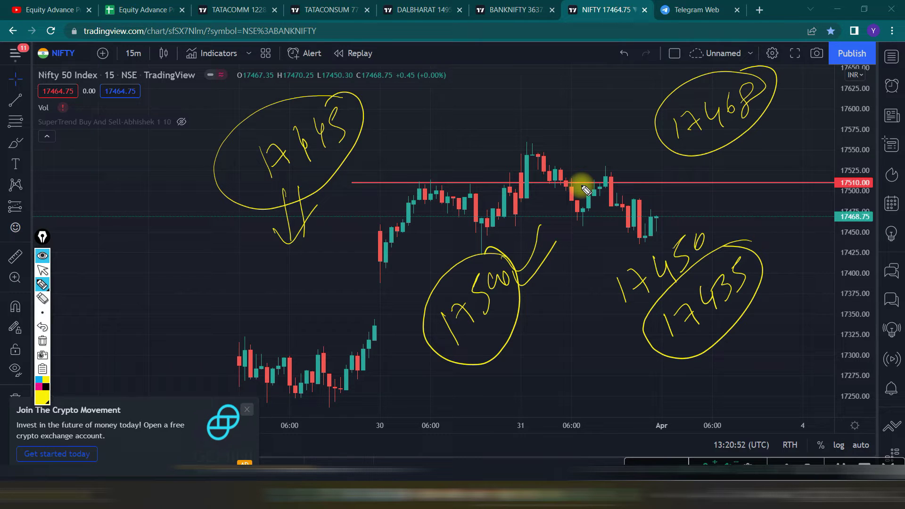
mouse_move(523, 362)
left_mouse_down()
mouse_move(529, 384)
mouse_move(541, 369)
mouse_move(560, 392)
mouse_move(565, 375)
left_mouse_up()
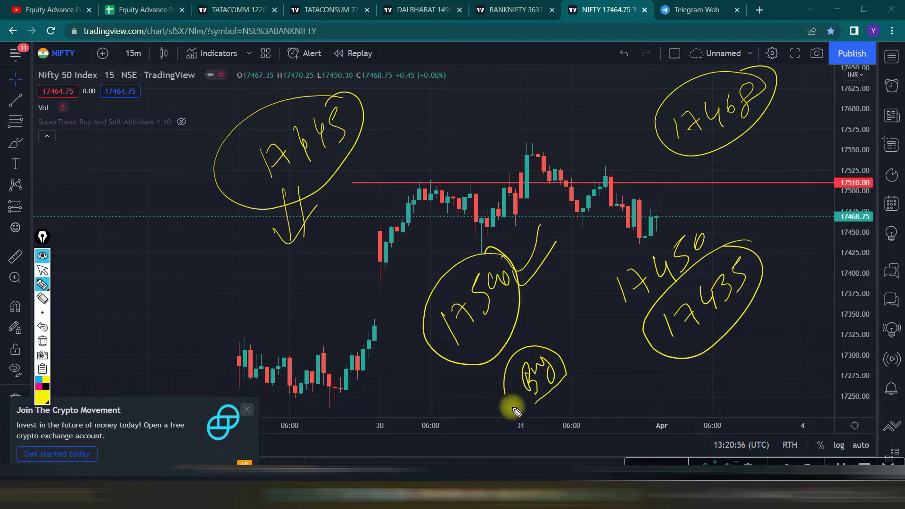
mouse_move(522, 289)
left_mouse_down()
mouse_move(520, 305)
mouse_move(544, 276)
left_mouse_up()
left_click_drag(525, 322, 518, 328)
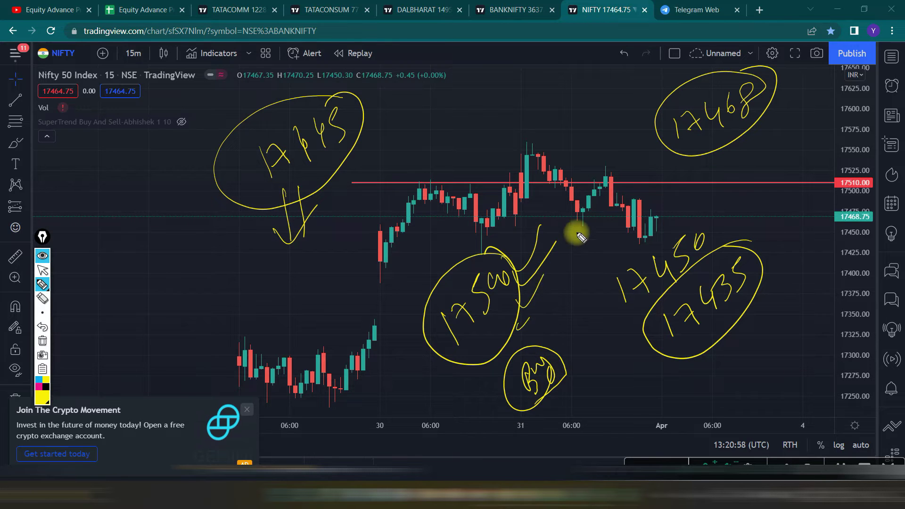
Write 17500 at the top, draw a line above the highs with an underlined Cell note, and tick 17468.
mouse_move(428, 99)
left_mouse_down()
mouse_move(436, 123)
mouse_move(448, 118)
left_mouse_up()
mouse_move(469, 75)
left_mouse_down()
mouse_move(474, 110)
mouse_move(490, 77)
mouse_move(529, 73)
mouse_move(495, 58)
left_mouse_up()
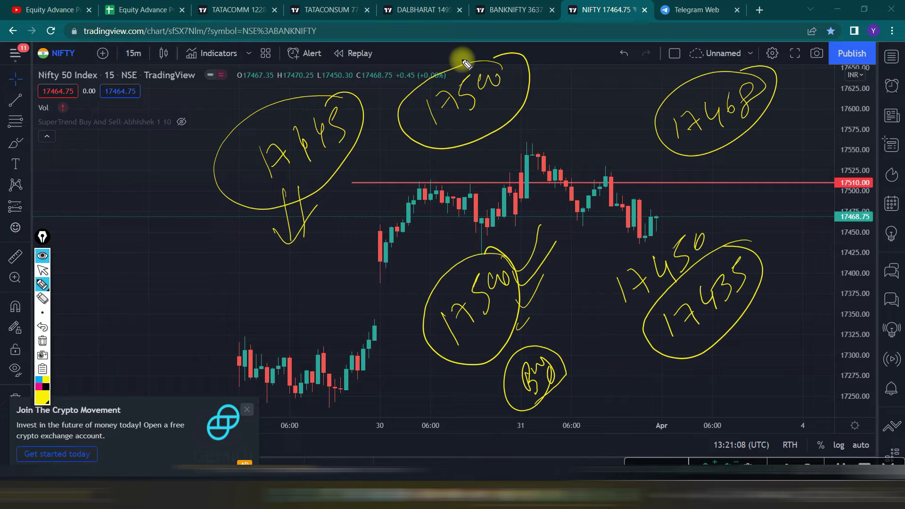
left_click_drag(517, 146, 603, 133)
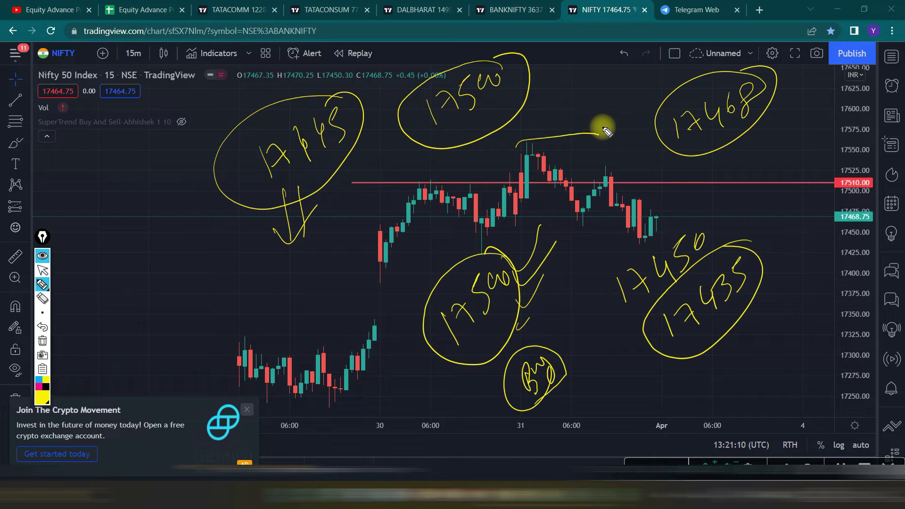
mouse_move(551, 92)
left_mouse_down()
mouse_move(537, 101)
mouse_move(571, 91)
mouse_move(575, 71)
left_mouse_up()
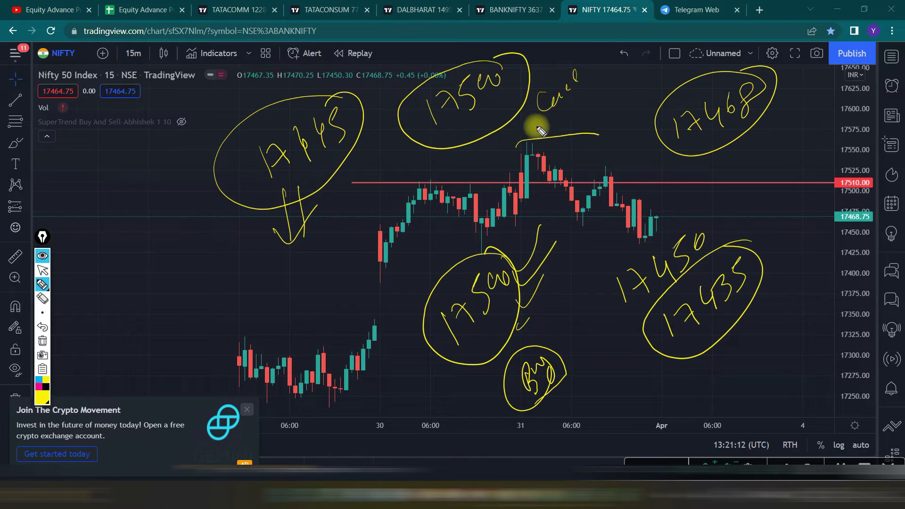
left_click_drag(532, 129, 566, 107)
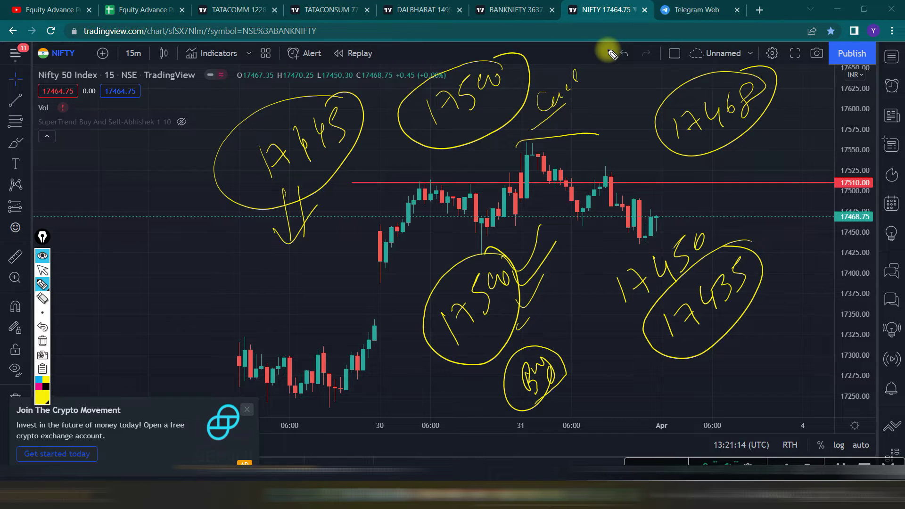
mouse_move(649, 172)
left_mouse_down()
mouse_move(653, 186)
mouse_move(705, 162)
left_mouse_up()
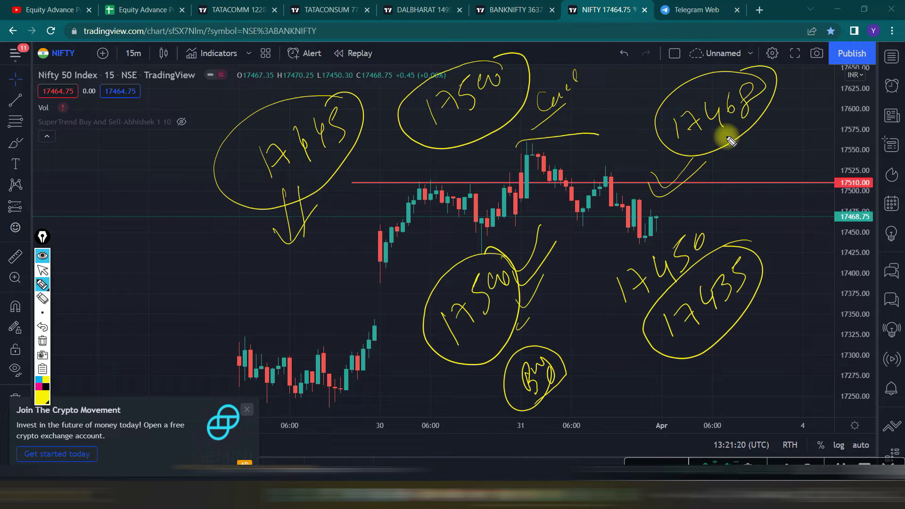
Write Cell on the chart's left side, then wipe all the handwritten annotations.
mouse_move(115, 273)
left_mouse_down()
mouse_move(137, 246)
mouse_move(156, 245)
mouse_move(153, 269)
left_mouse_up()
left_click_drag(170, 198, 190, 206)
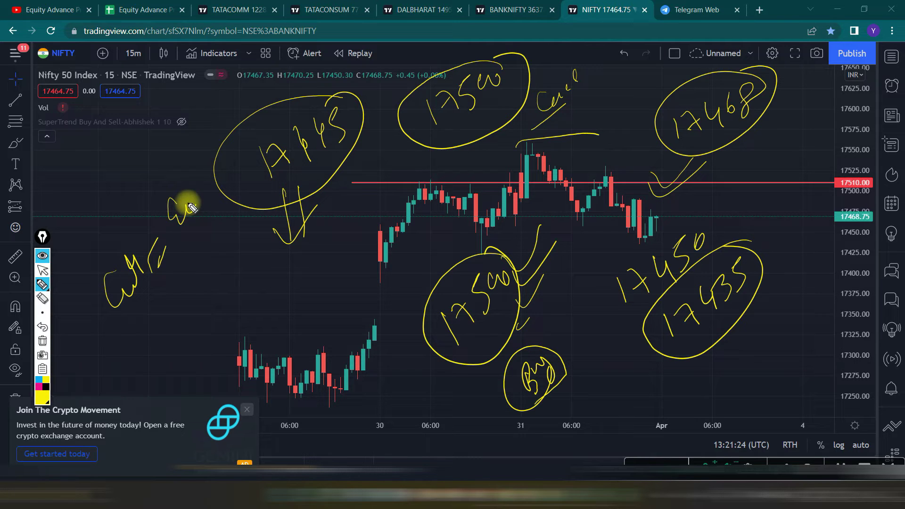
left_click(41, 272)
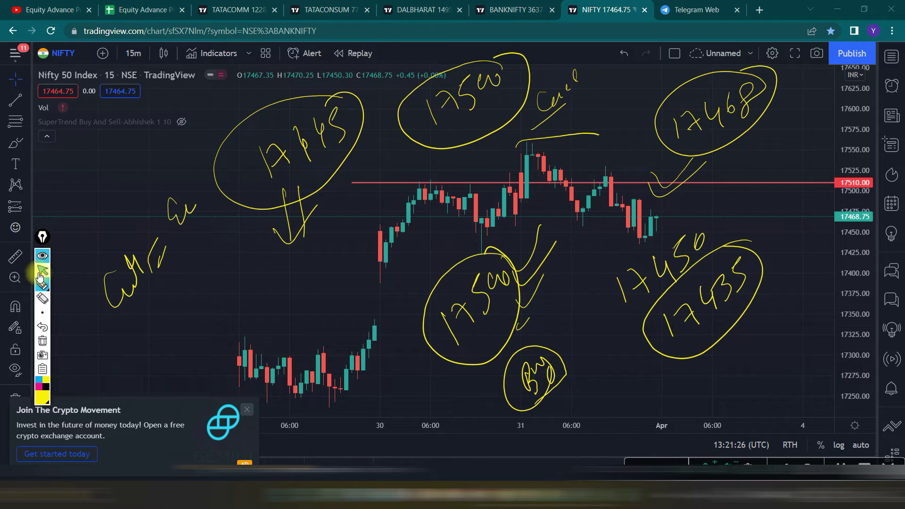
left_click(42, 340)
In the BANK NIFTY sheet, circle the left and right Bearish observations, then clear the marks.
left_click(144, 4)
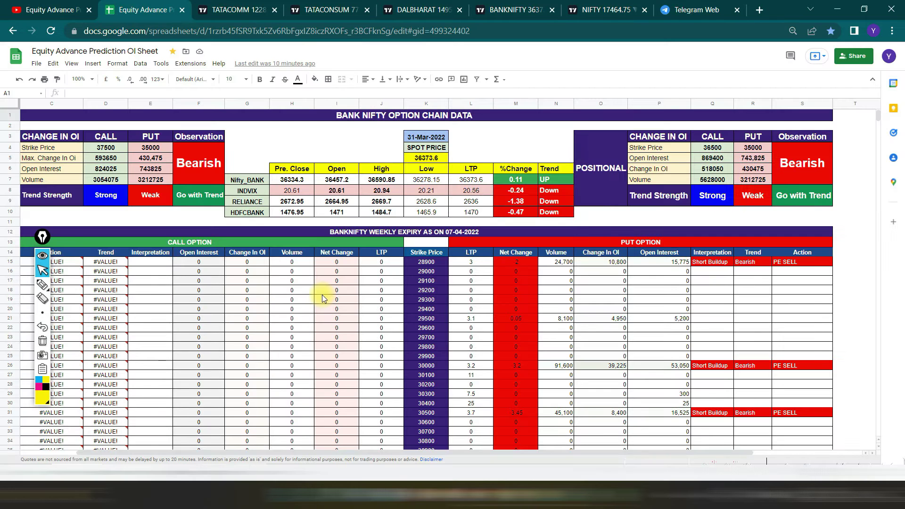
scroll(396, 328, "down", 1)
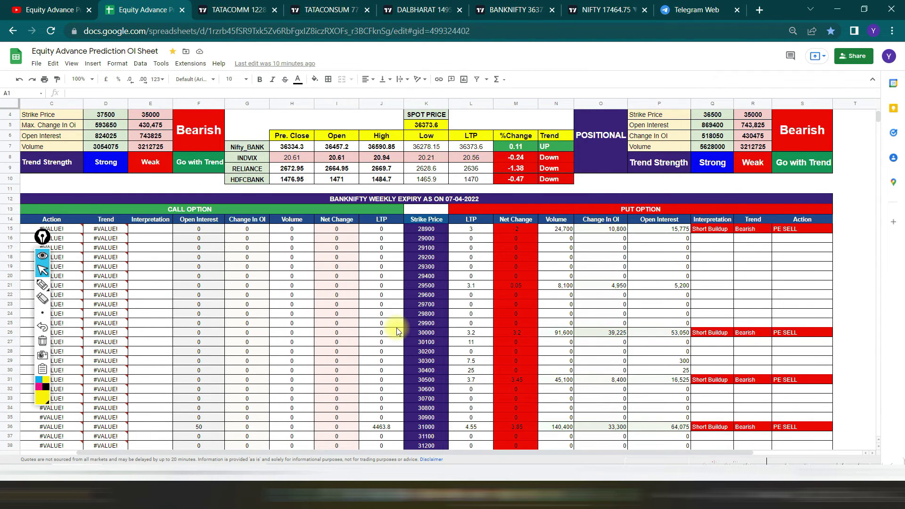
scroll(275, 310, "up", 1)
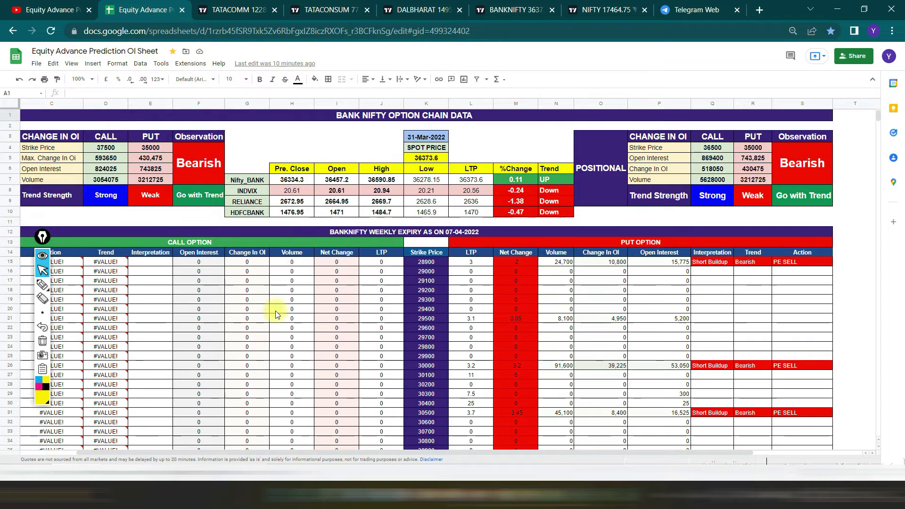
mouse_move(48, 388)
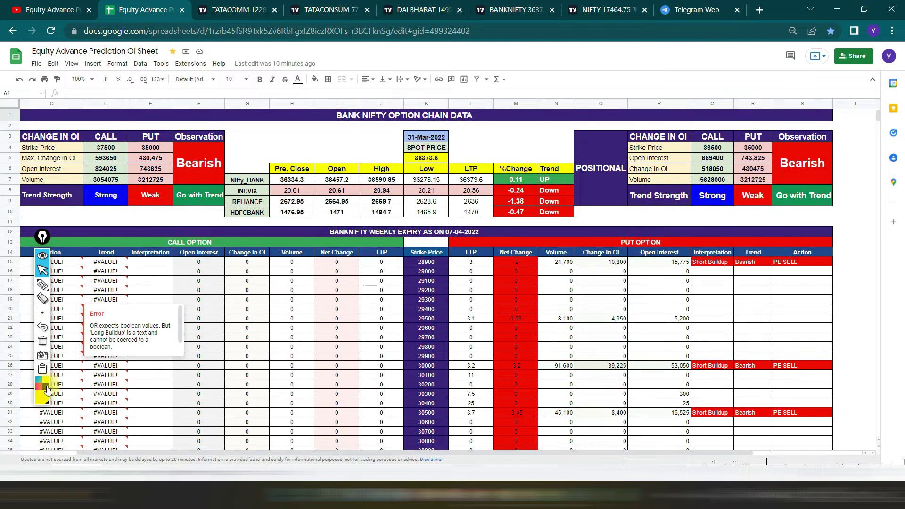
left_click(186, 173)
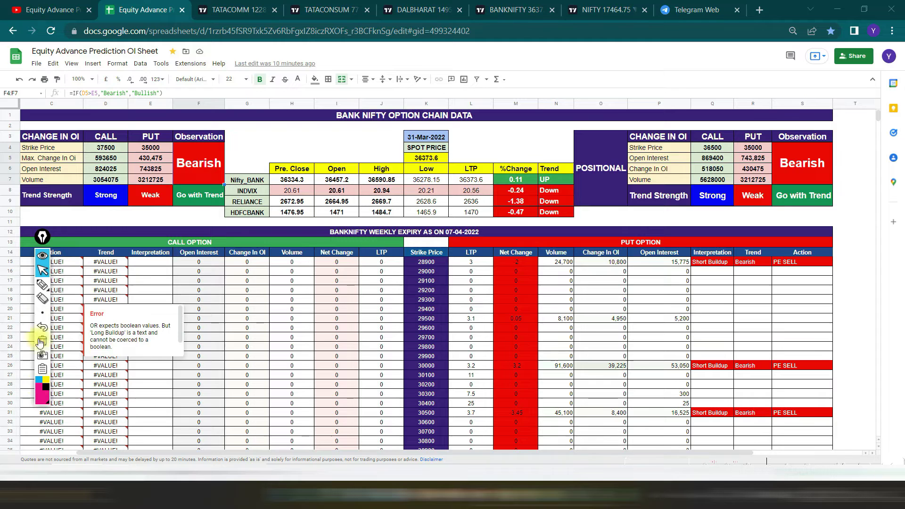
left_click(43, 284)
left_click_drag(188, 178, 221, 187)
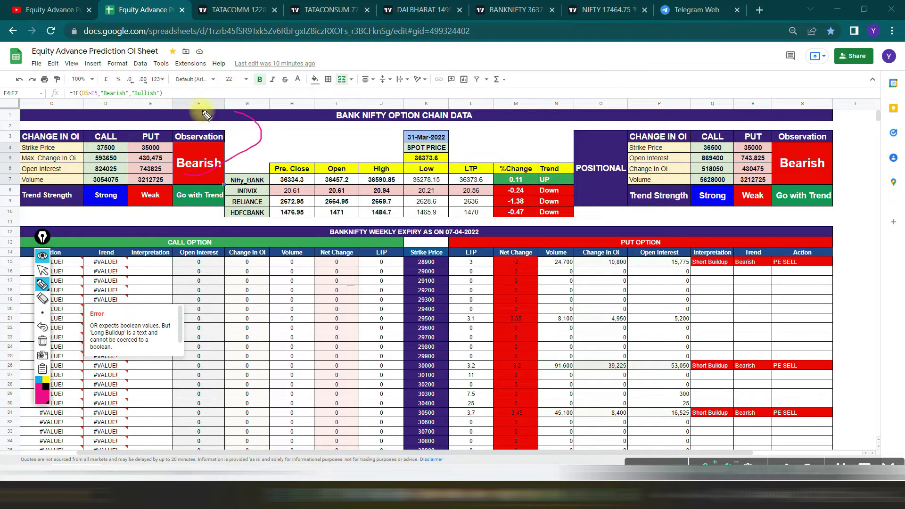
left_click_drag(757, 184, 782, 202)
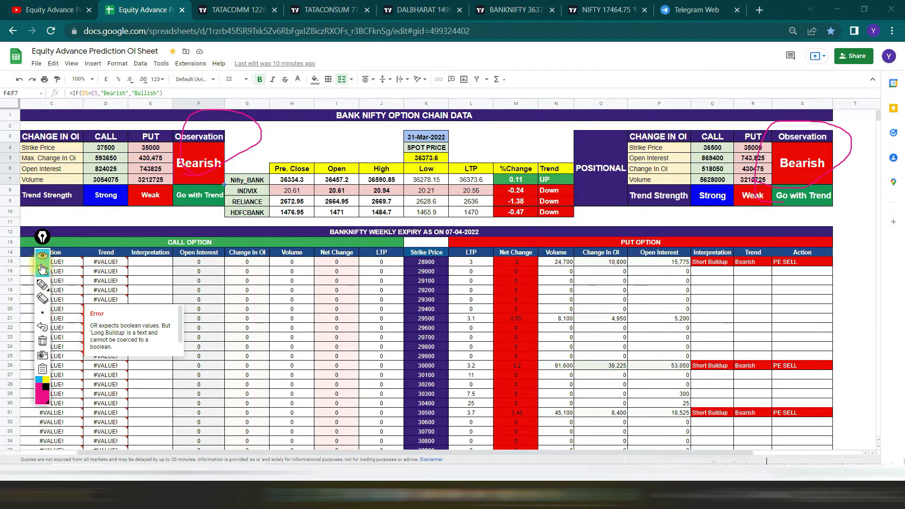
left_click(29, 362)
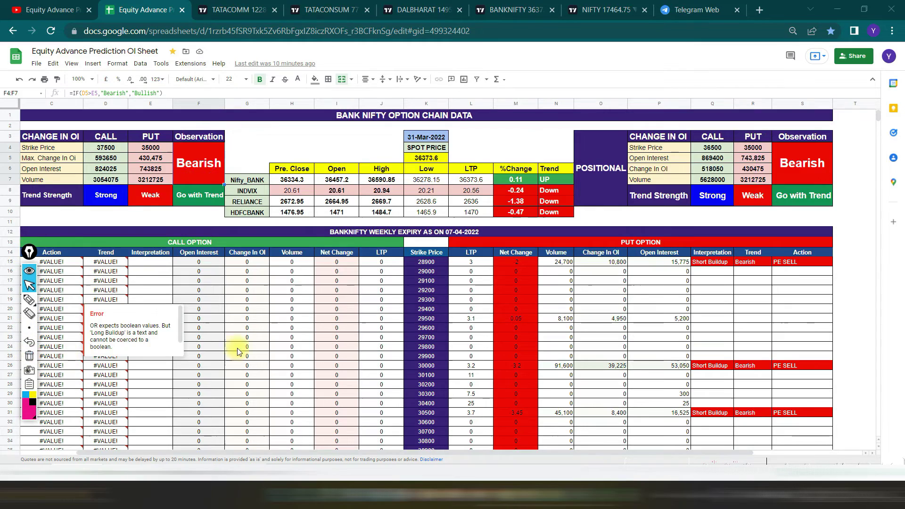
Mark highlighter lines down columns F and S, then clear the pink strokes.
scroll(250, 349, "down", 10)
scroll(256, 350, "down", 4)
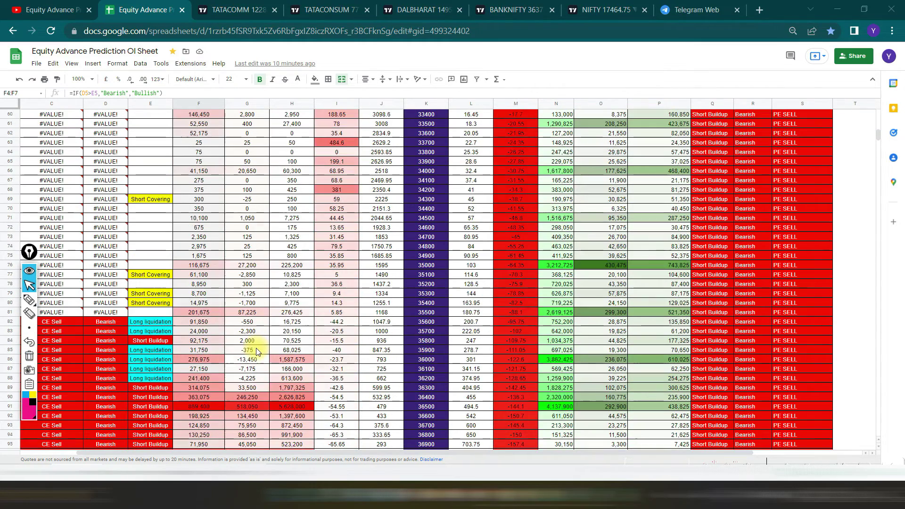
scroll(94, 344, "down", 2)
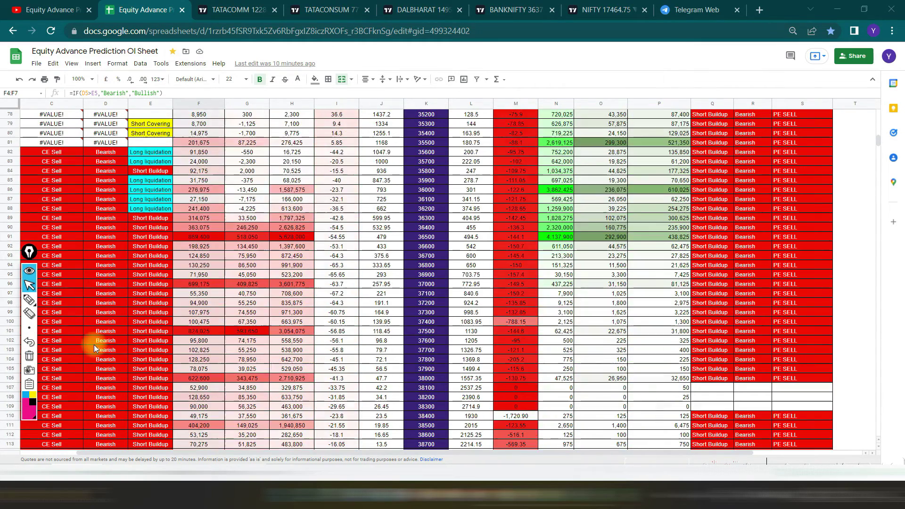
scroll(94, 344, "down", 3)
left_click(29, 300)
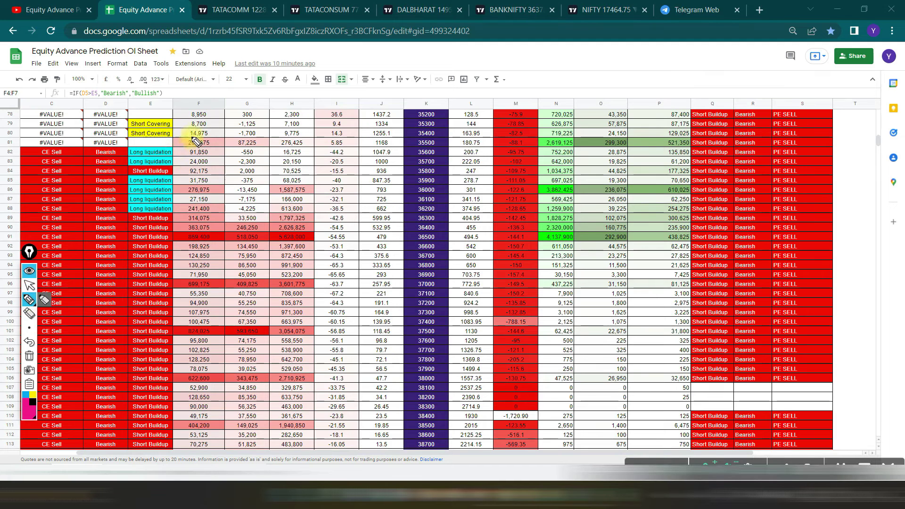
left_click_drag(175, 132, 185, 453)
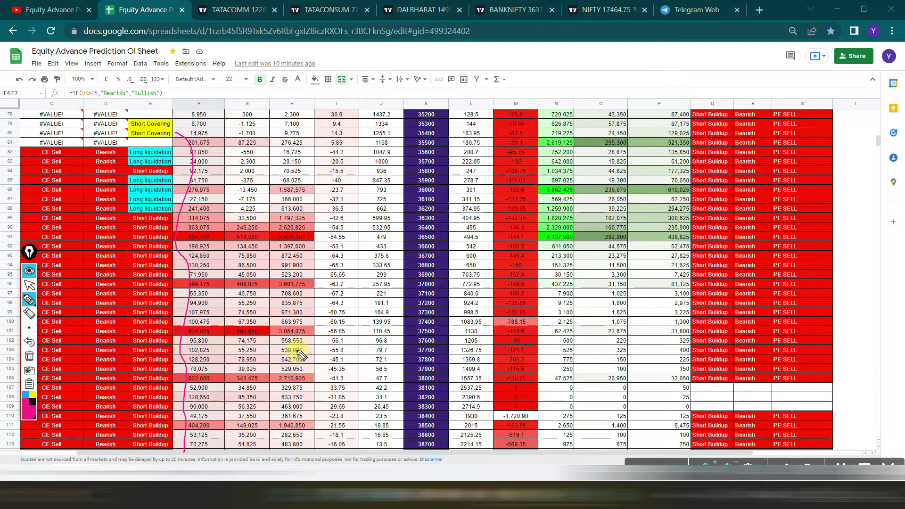
mouse_move(813, 124)
left_mouse_down()
mouse_move(838, 246)
mouse_move(846, 442)
left_mouse_up()
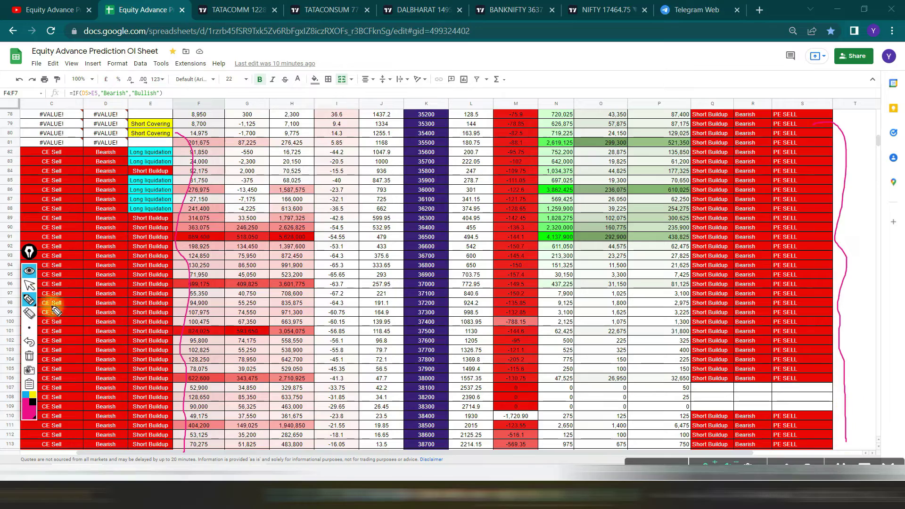
left_click(29, 285)
left_click(30, 356)
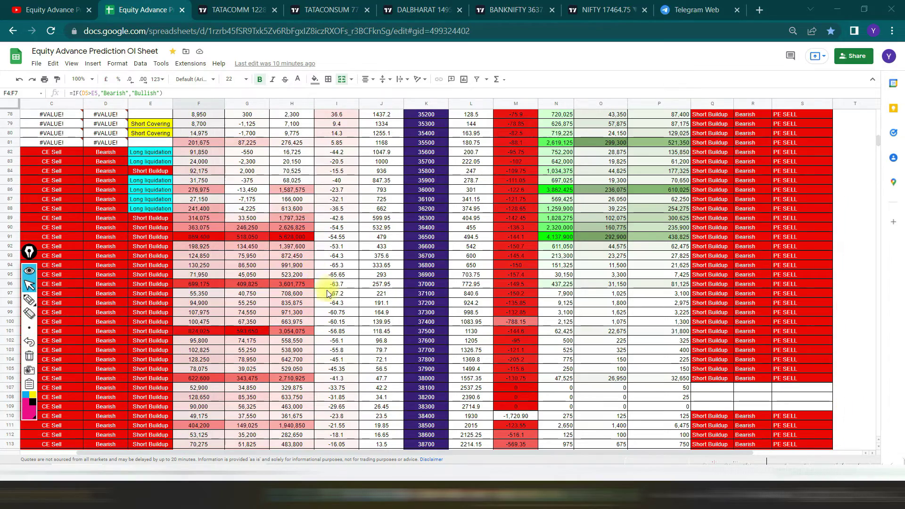
Scroll back to the top of the option chain sheet.
scroll(623, 290, "up", 10)
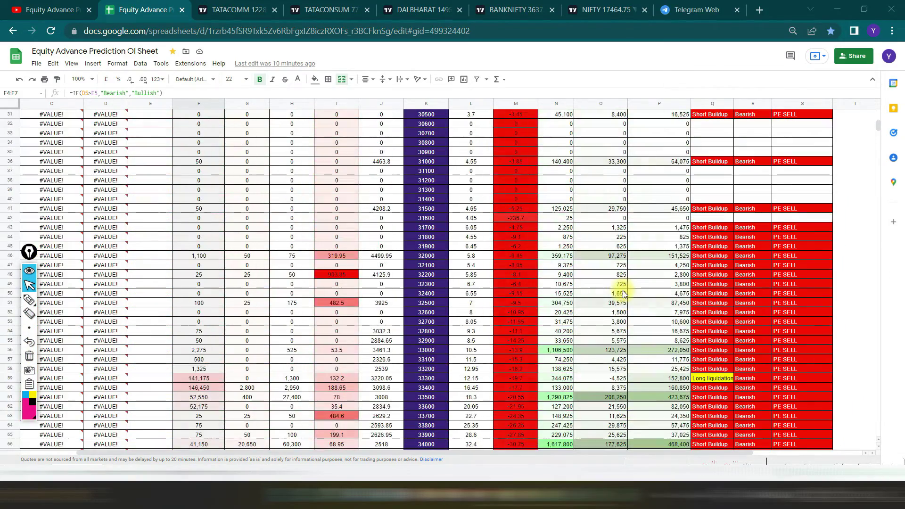
scroll(623, 290, "up", 6)
scroll(623, 290, "down", 8)
scroll(622, 291, "down", 5)
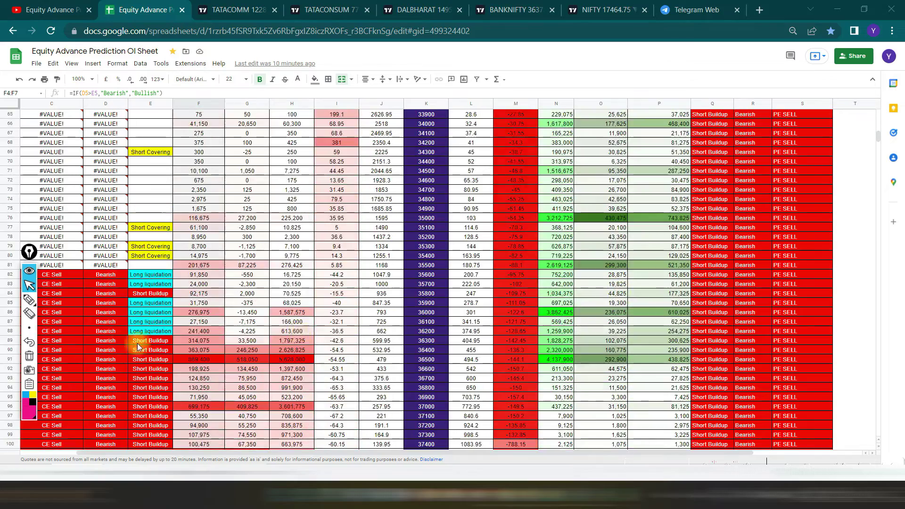
scroll(137, 343, "down", 3)
scroll(126, 339, "down", 5)
scroll(127, 339, "up", 4)
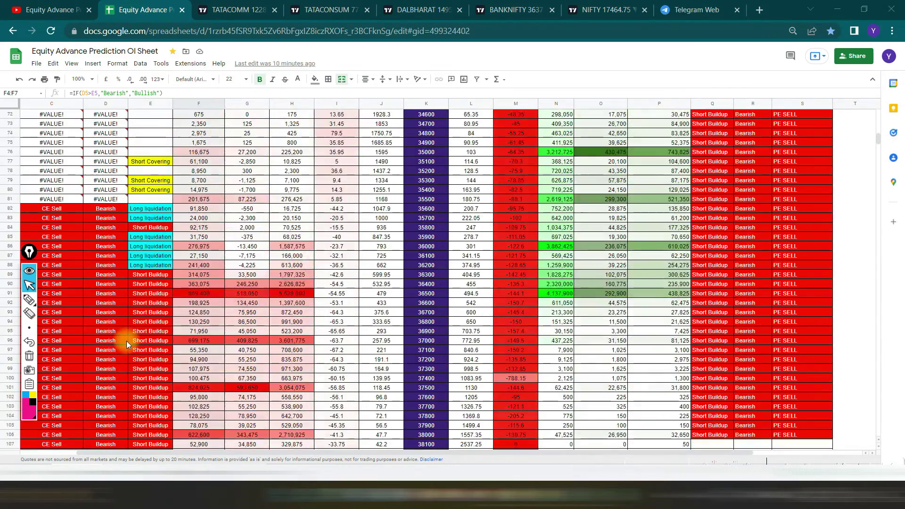
scroll(127, 341, "up", 4)
scroll(126, 341, "up", 4)
scroll(126, 341, "up", 3)
scroll(126, 341, "up", 3)
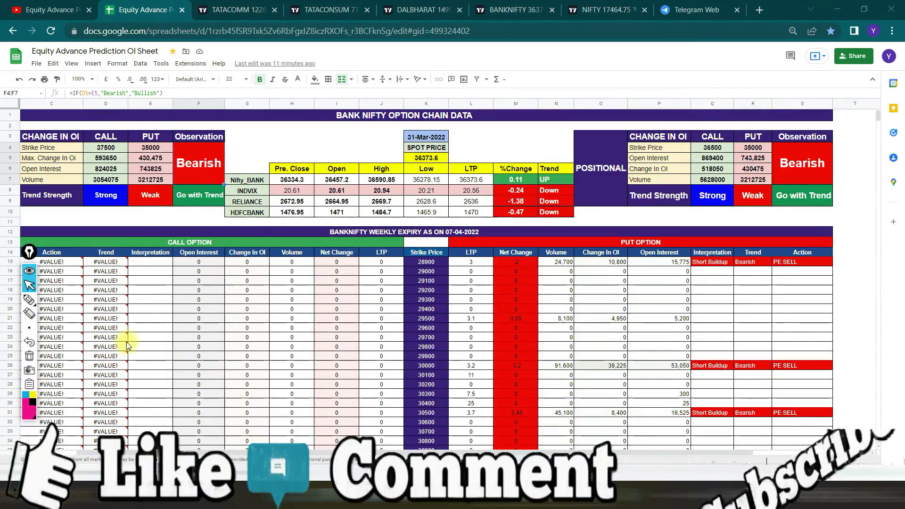
left_click(27, 300)
Tick the Bearish cell and circle the Observation and Bearish cells, then clear the marks.
left_click_drag(227, 153, 254, 149)
left_click(29, 285)
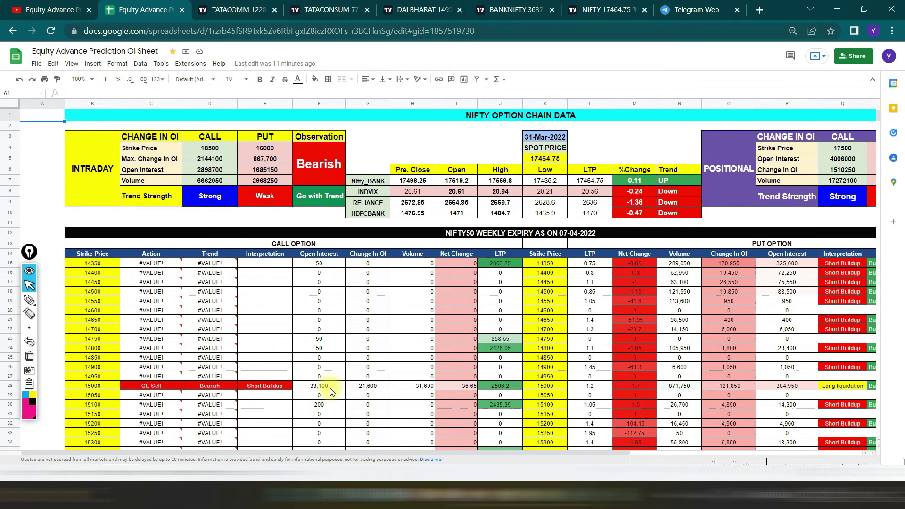
left_click(29, 300)
mouse_move(367, 129)
left_mouse_down()
mouse_move(325, 133)
mouse_move(398, 160)
mouse_move(388, 132)
left_mouse_up()
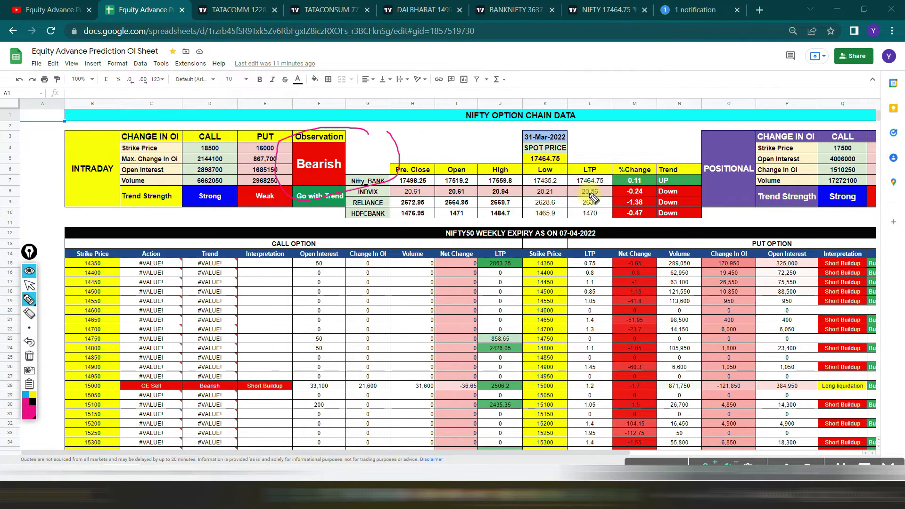
left_click(33, 288)
scroll(372, 297, "down", 3)
scroll(372, 297, "down", 2)
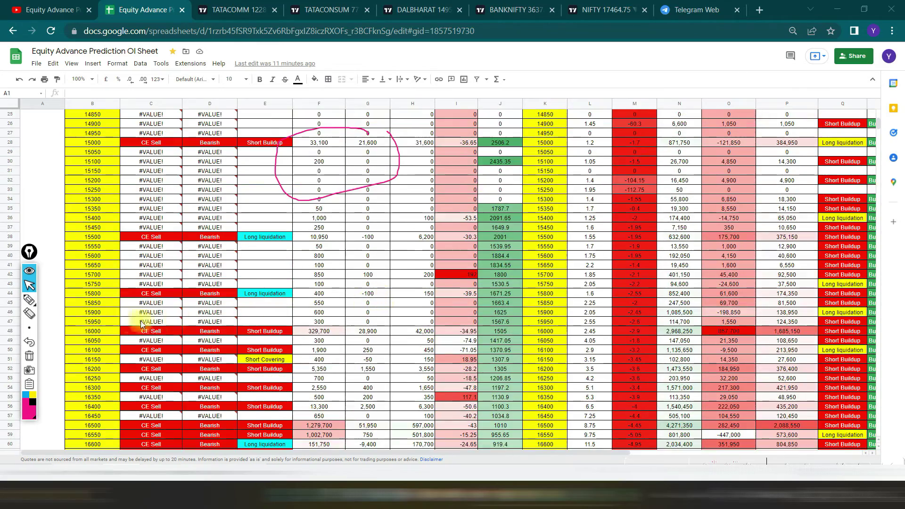
left_click(29, 355)
Scroll down to bring the NIFTY option chain summary tables into view.
scroll(268, 298, "down", 3)
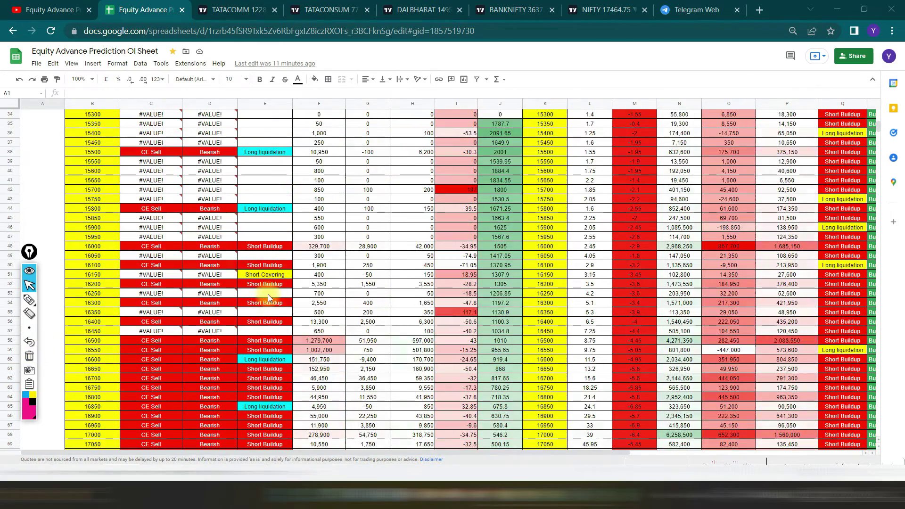
scroll(268, 298, "down", 4)
scroll(269, 299, "up", 2)
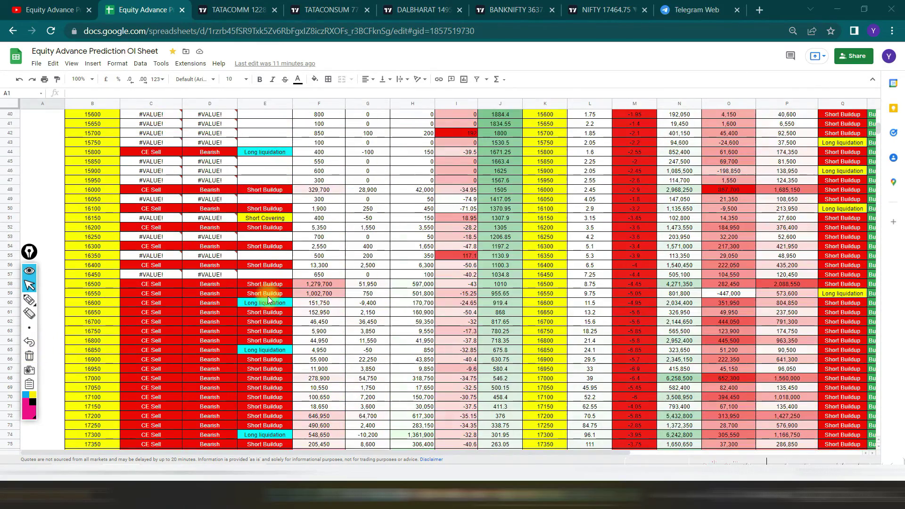
scroll(269, 299, "down", 3)
scroll(268, 299, "down", 3)
scroll(269, 299, "down", 3)
scroll(269, 300, "down", 3)
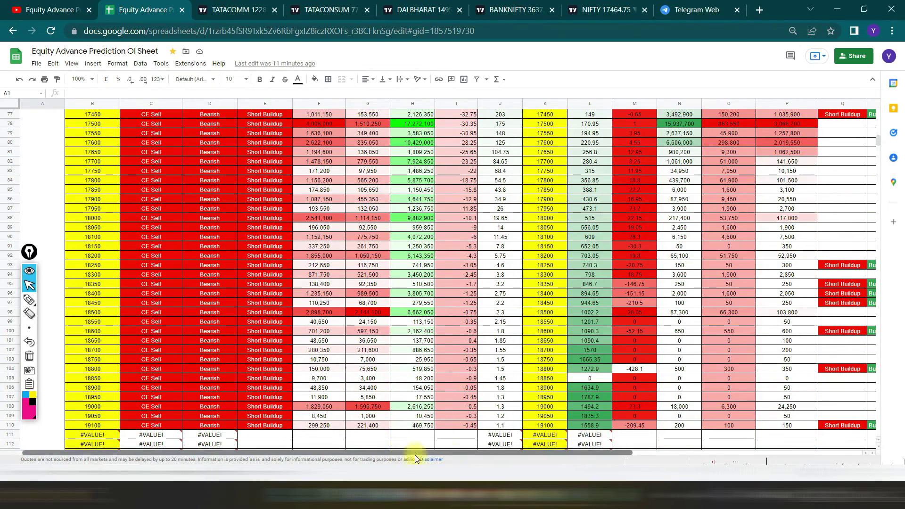
Draw a magenta freehand line beside the put option table.
left_click_drag(416, 453, 547, 447)
scroll(689, 305, "up", 8)
scroll(689, 305, "up", 7)
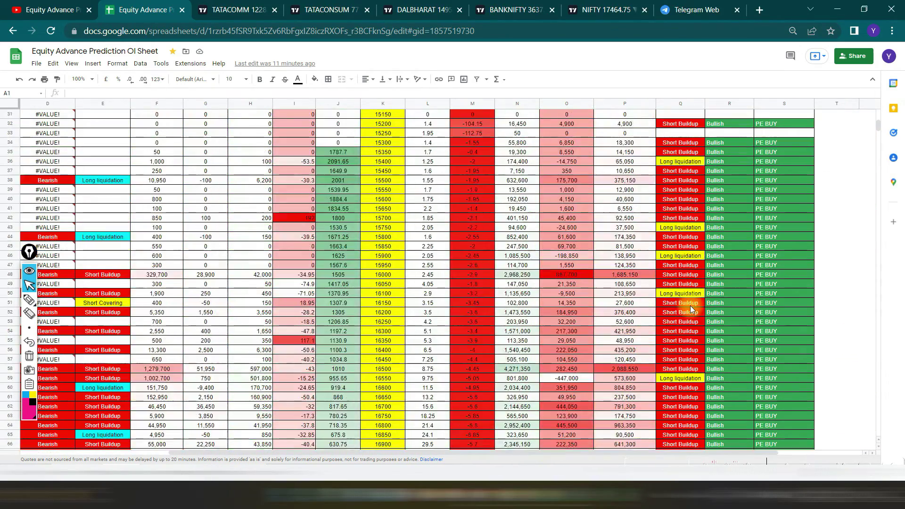
scroll(690, 305, "up", 5)
scroll(689, 292, "up", 5)
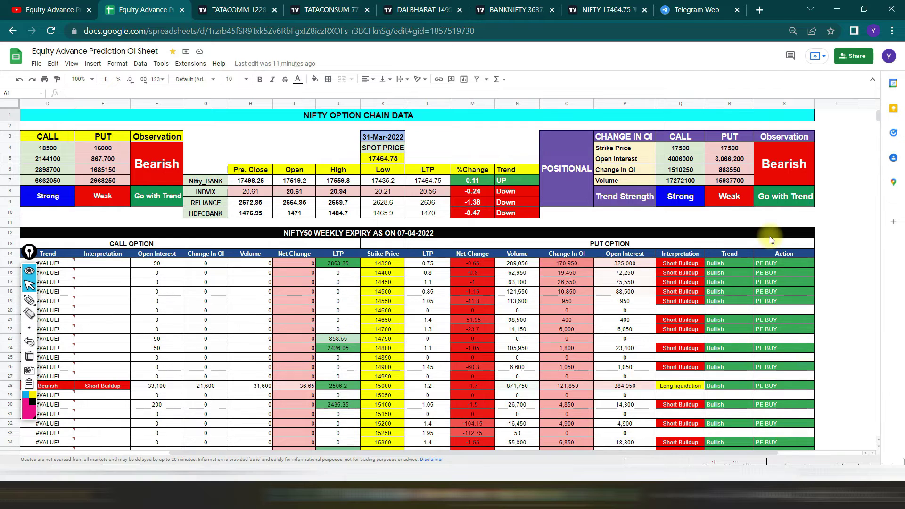
left_click(30, 299)
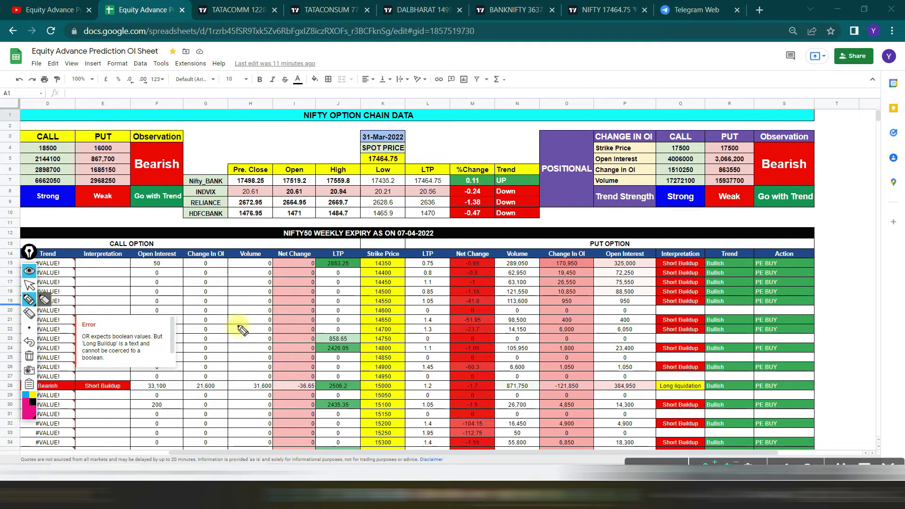
left_click_drag(816, 257, 838, 411)
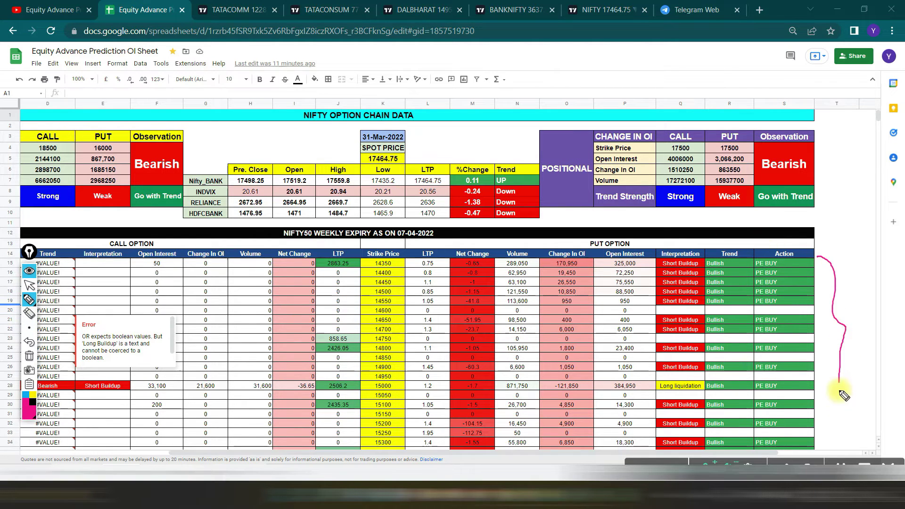
left_click(30, 285)
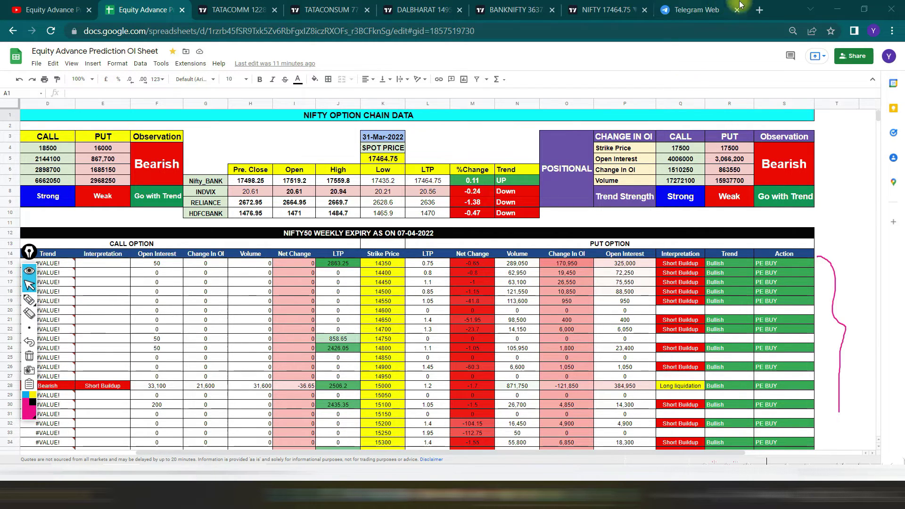
In a new tab, search 'nifty option chain' and open the NSE option chain page.
left_click(759, 10)
left_click(445, 258)
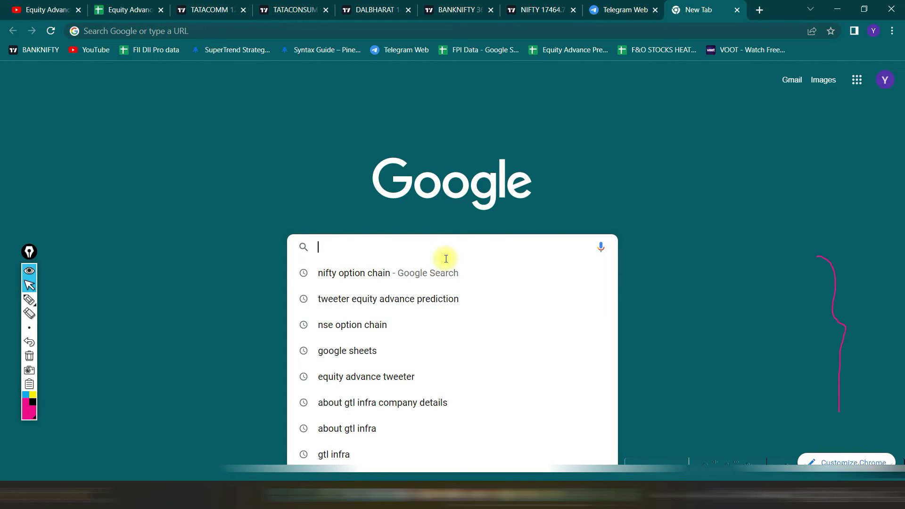
left_click(389, 282)
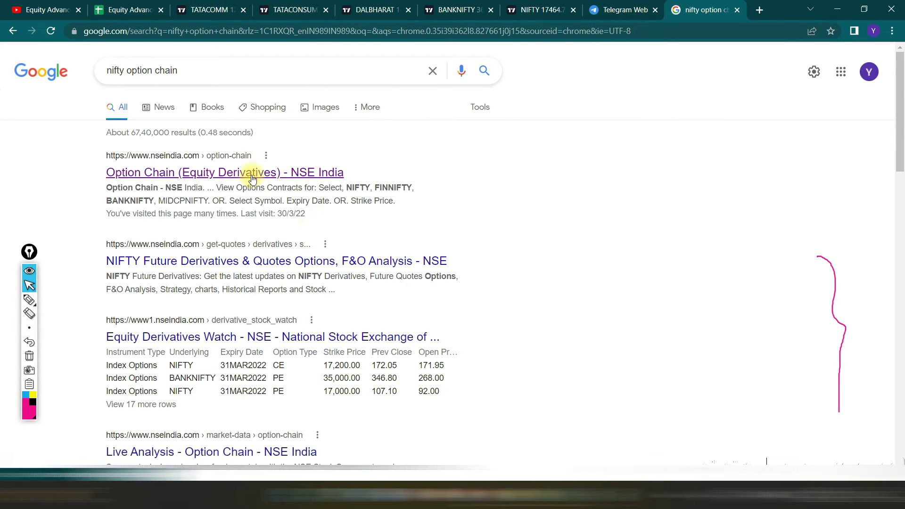
left_click(250, 173)
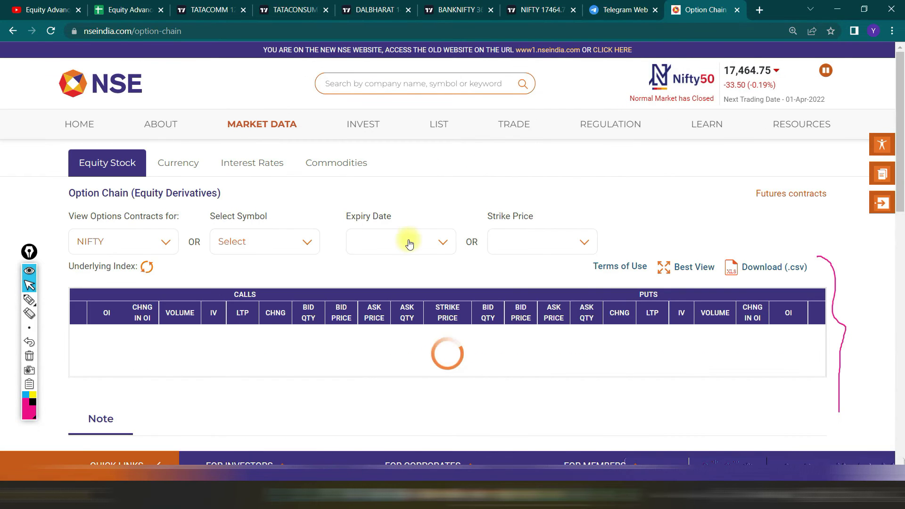
left_click(29, 356)
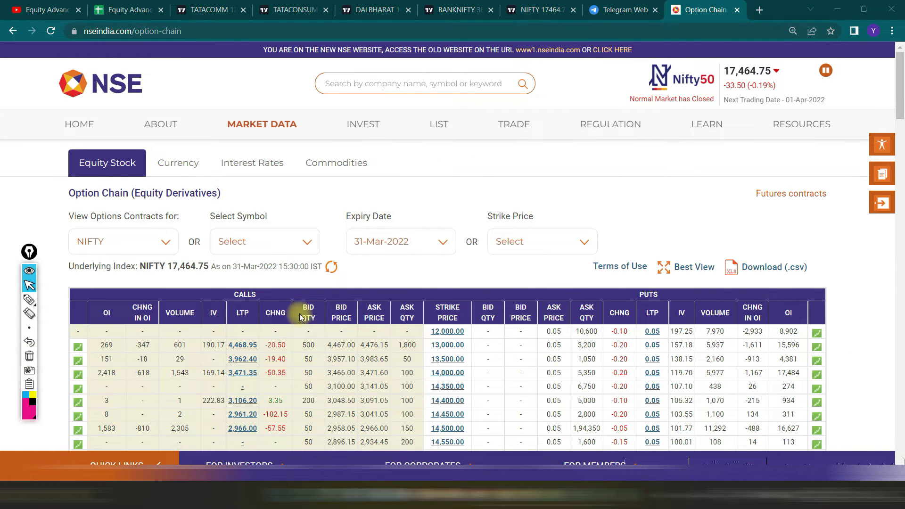
Set the Expiry Date to 07-Apr-2022 and scroll down to the totals row.
left_click(381, 243)
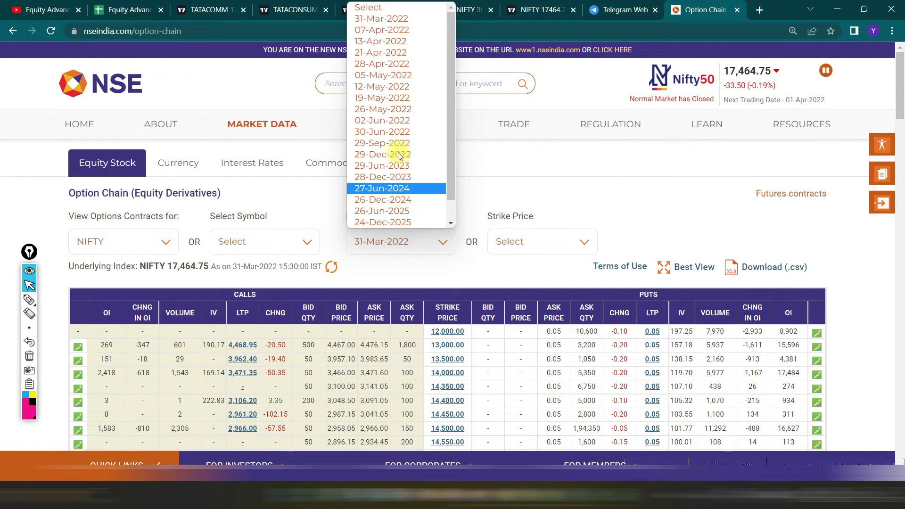
left_click(391, 32)
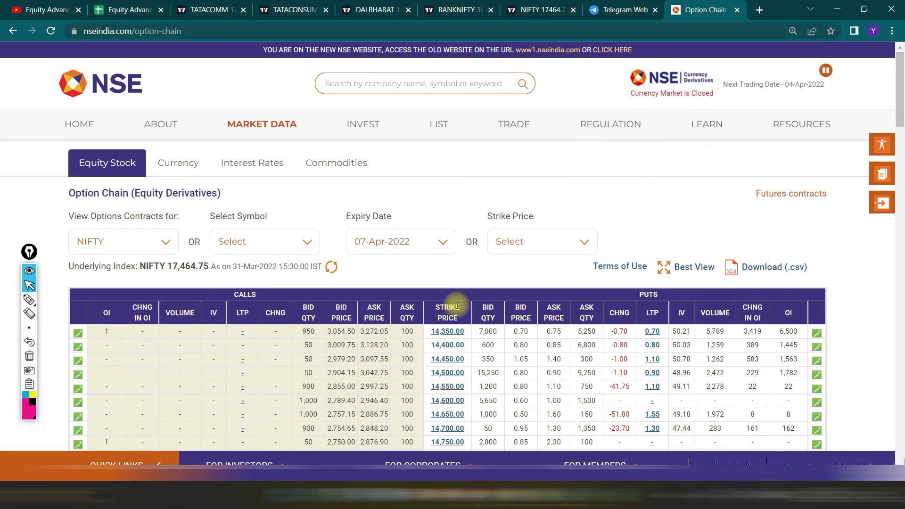
scroll(456, 307, "down", 8)
scroll(456, 306, "down", 8)
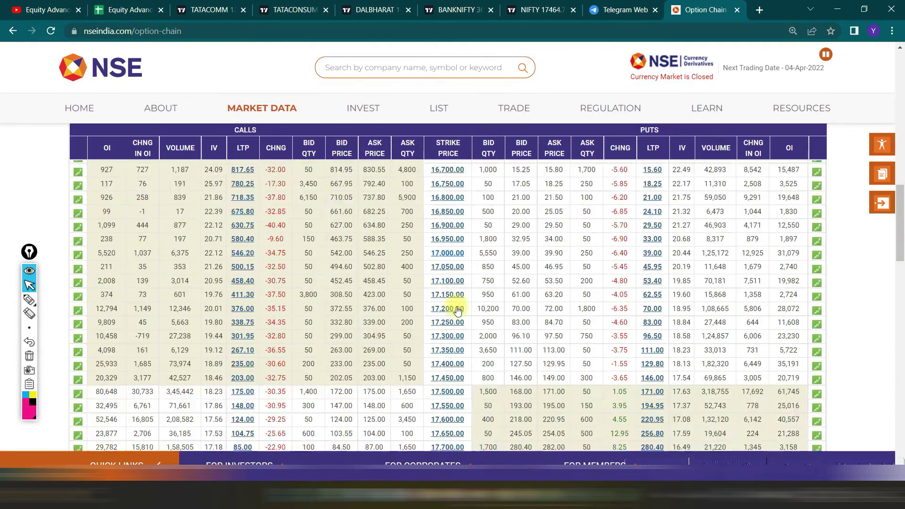
scroll(456, 306, "down", 8)
scroll(457, 311, "down", 6)
scroll(457, 310, "down", 1)
scroll(385, 300, "up", 3)
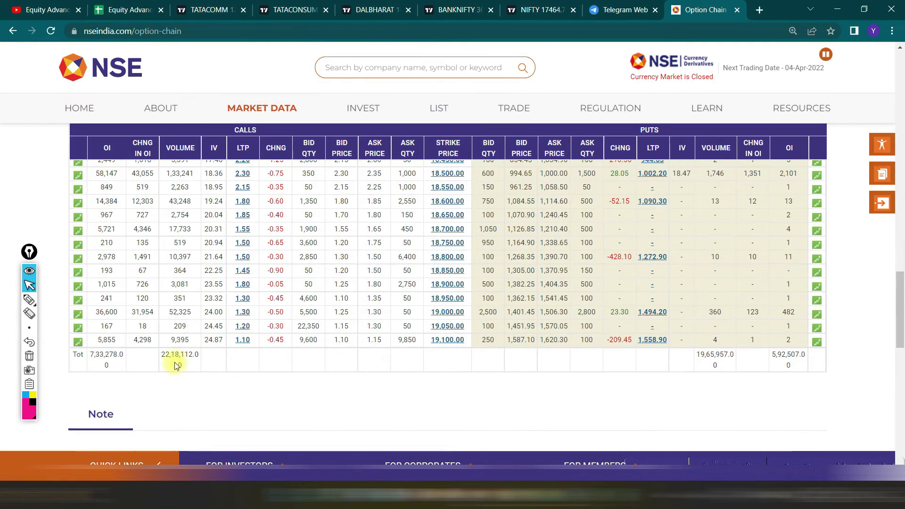
Circle the call OI total 7,33,278 and put OI total 5,92,507, then erase the ink.
left_click(30, 300)
left_click_drag(71, 370, 99, 375)
left_click_drag(762, 372, 820, 368)
left_click_drag(782, 332, 775, 373)
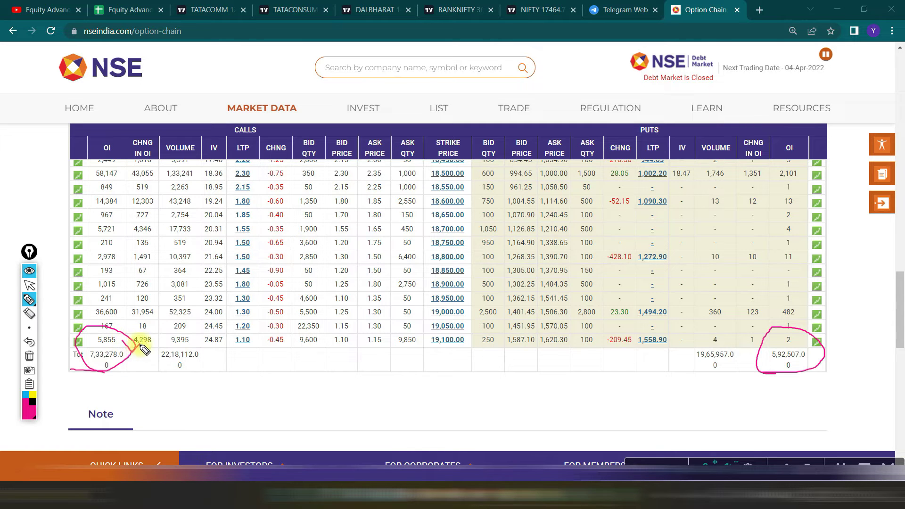
left_click(29, 285)
left_click(29, 358)
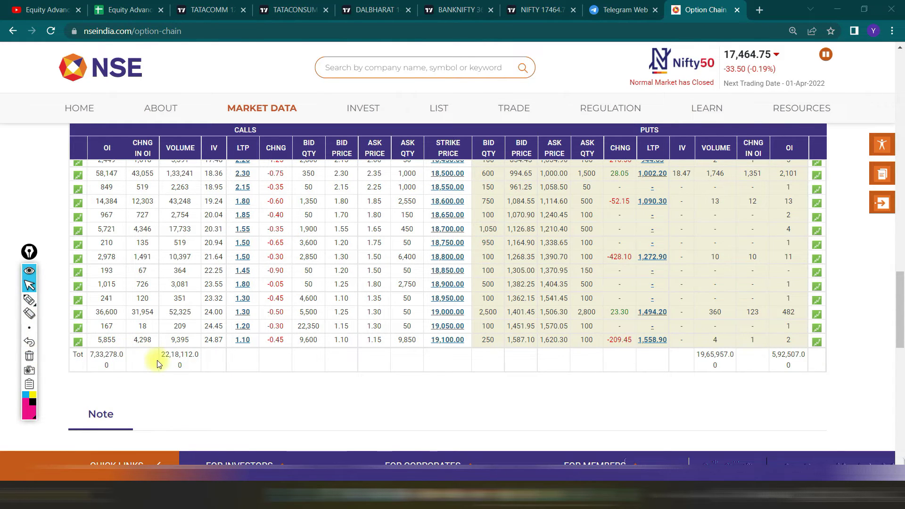
Draw a pen box around the call CHNG IN OI values.
scroll(159, 363, "up", 5)
scroll(158, 364, "up", 5)
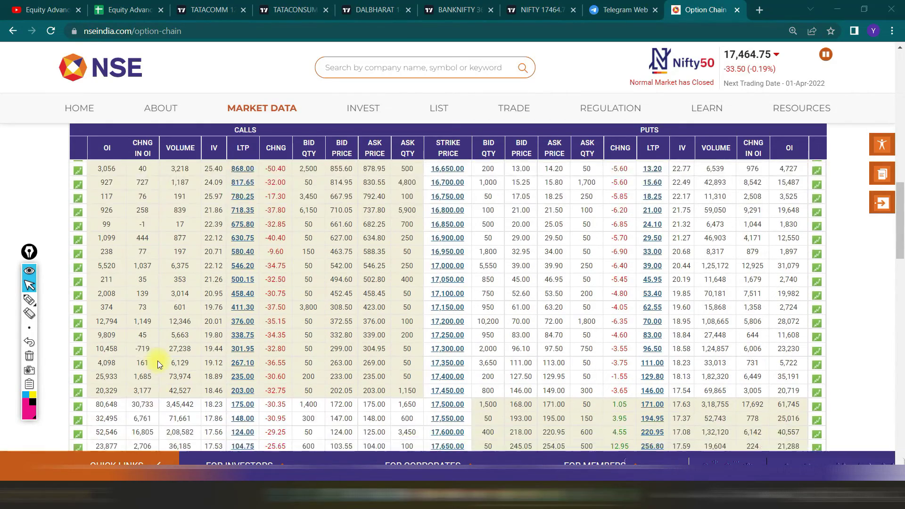
scroll(157, 360, "down", 1)
scroll(157, 360, "down", 1)
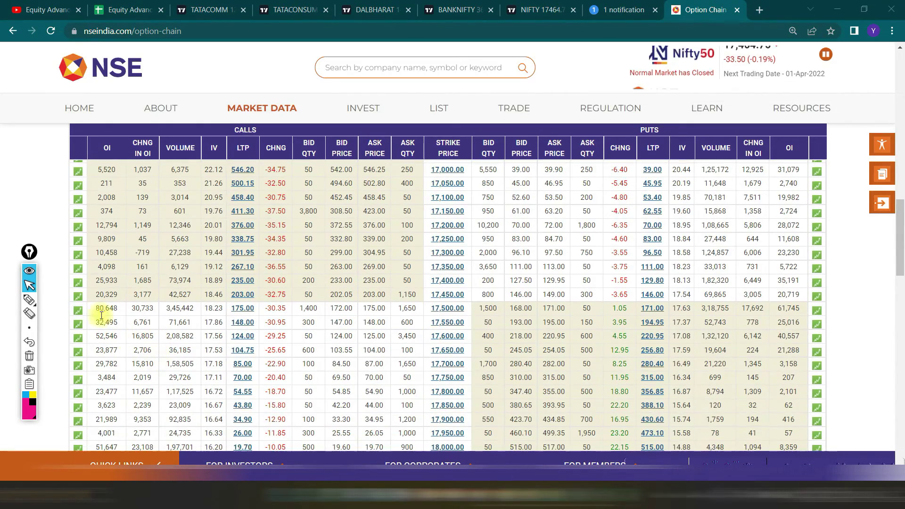
left_click(30, 303)
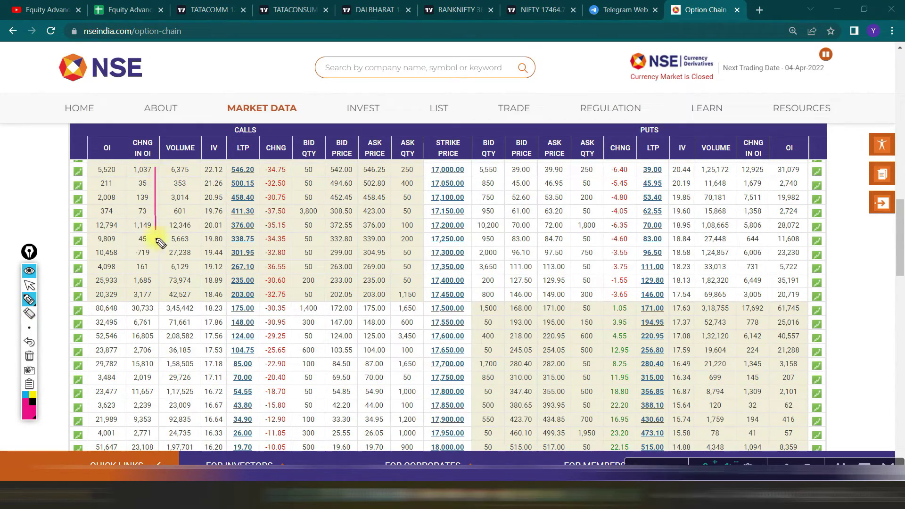
left_click_drag(153, 301, 134, 281)
left_click_drag(134, 187, 154, 166)
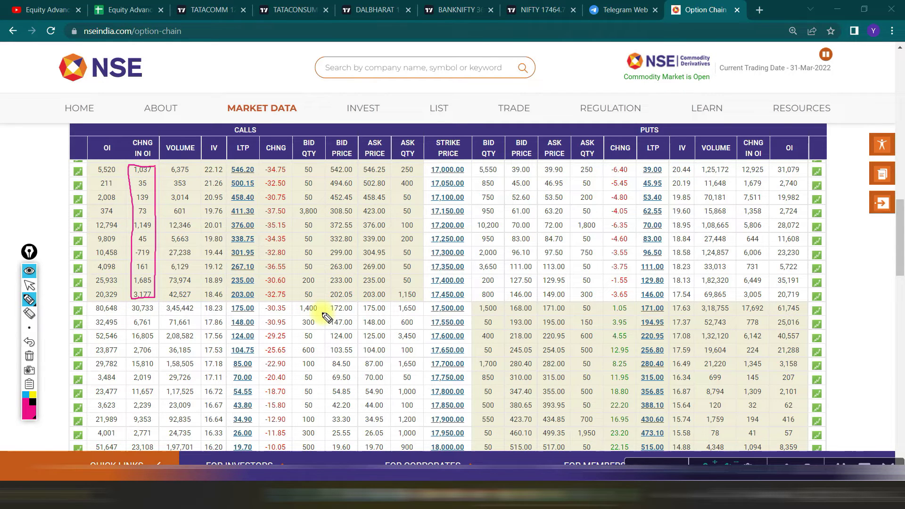
Circle the 17,500.00 strike and call OI 80,648, and line the puts CHNG IN OI column.
left_click_drag(438, 318, 436, 316)
left_click_drag(105, 321, 121, 304)
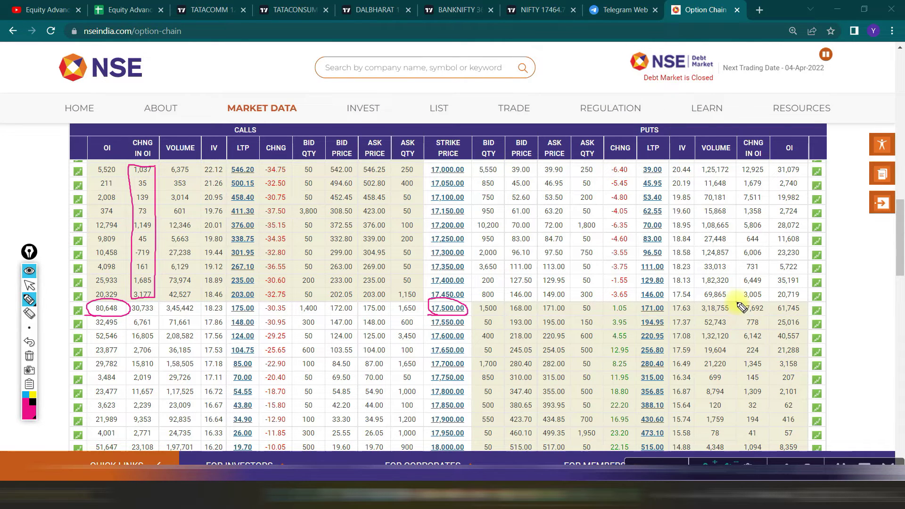
left_click_drag(741, 425, 737, 428)
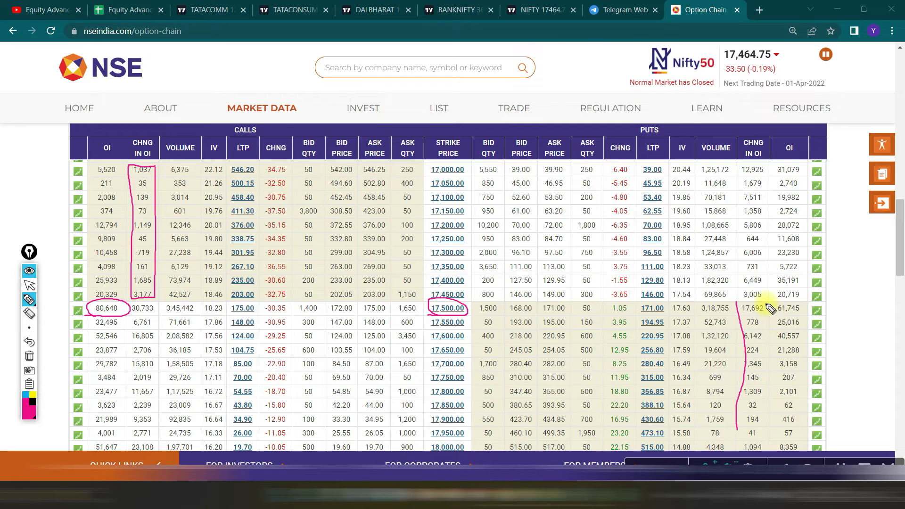
left_click_drag(767, 444, 766, 445)
left_click_drag(736, 302, 746, 304)
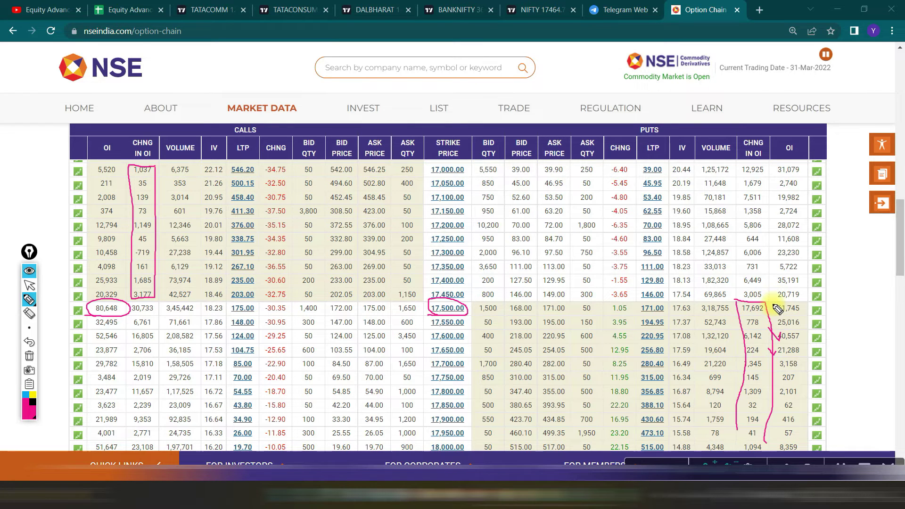
Draw an arrow up the puts change-in-OI column and circle 17,692 and 30,733.
left_click_drag(771, 293, 767, 229)
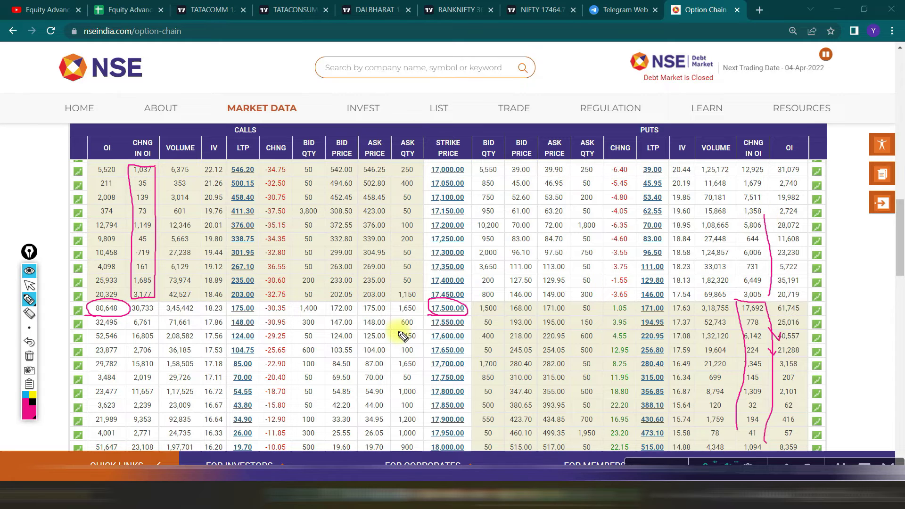
left_click_drag(428, 318, 761, 317)
left_click_drag(750, 304, 736, 313)
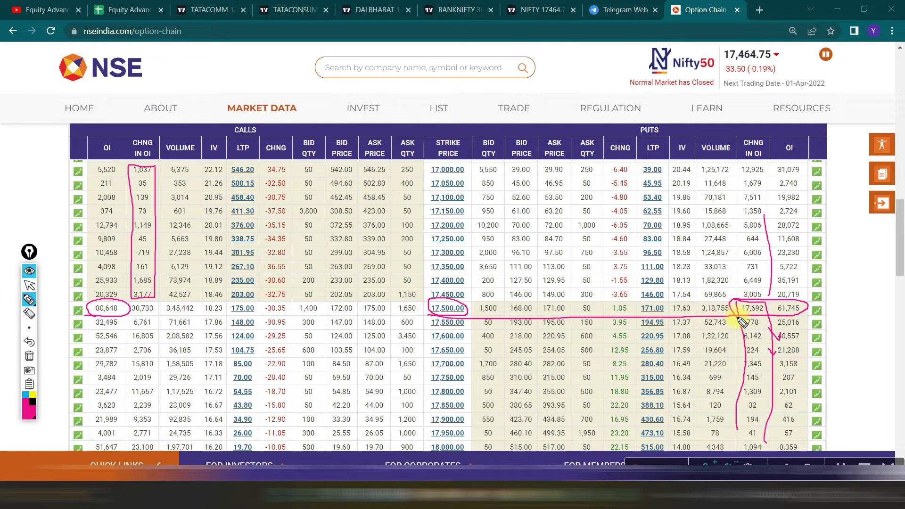
left_click_drag(123, 313, 133, 318)
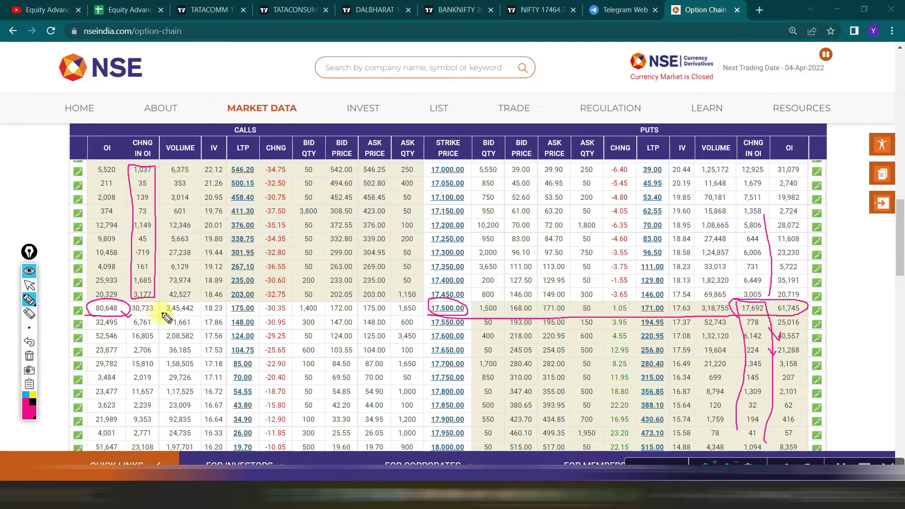
left_click_drag(137, 319, 131, 313)
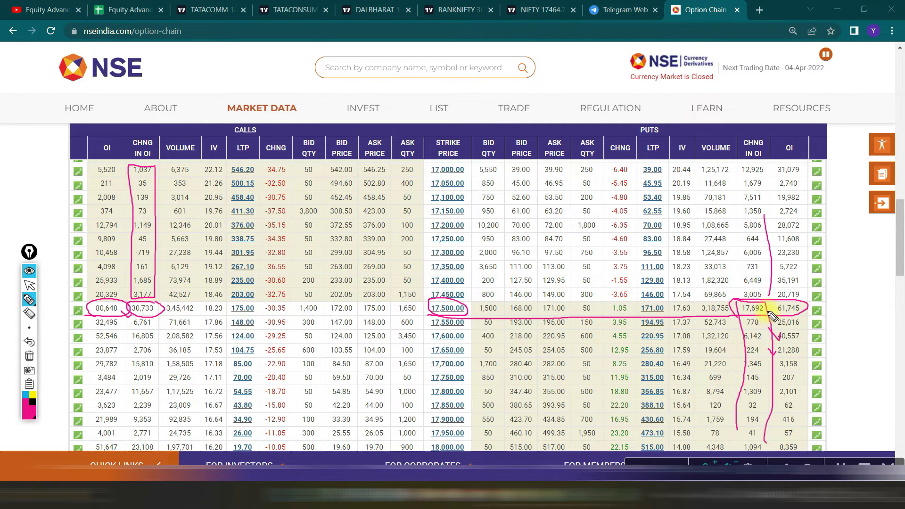
left_click_drag(743, 316, 749, 298)
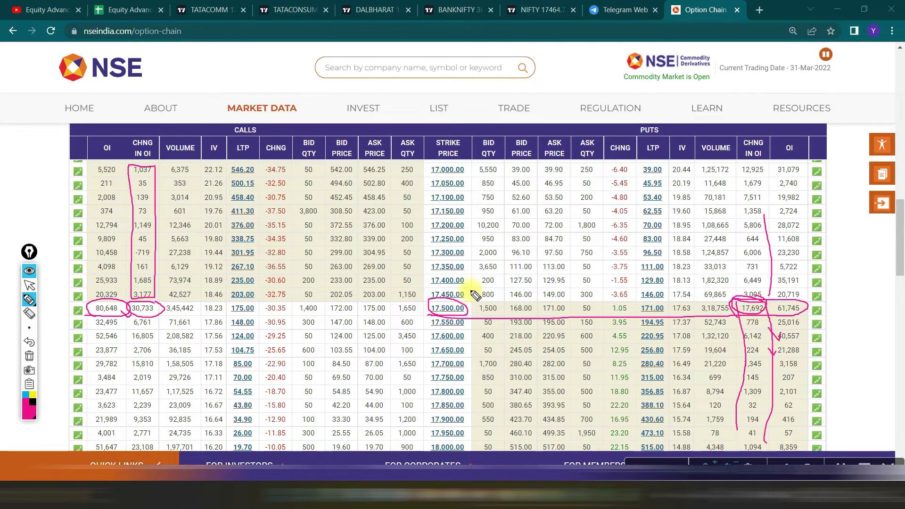
Circle the 17,450.00 strike and put OI 61,745, then underline 80,648 and 30,733.
mouse_move(469, 288)
left_mouse_down()
mouse_move(452, 306)
mouse_move(433, 297)
left_mouse_up()
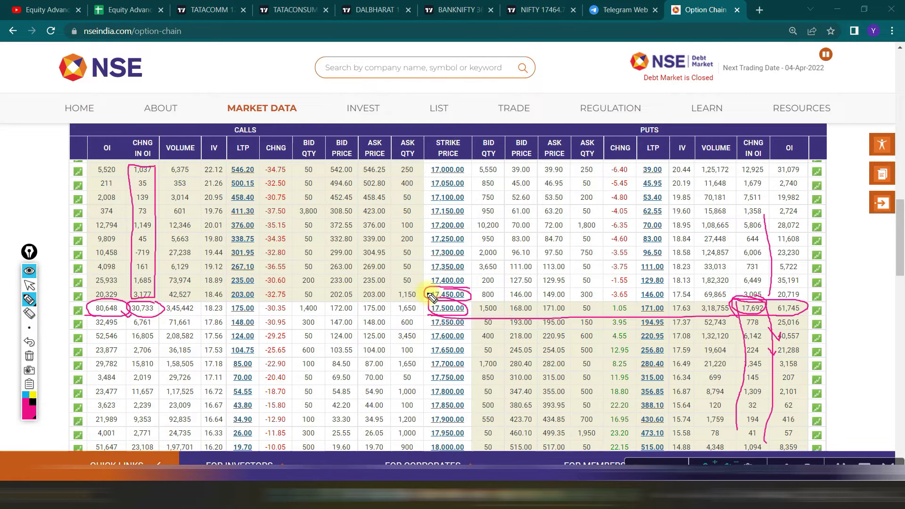
left_click_drag(802, 307, 793, 308)
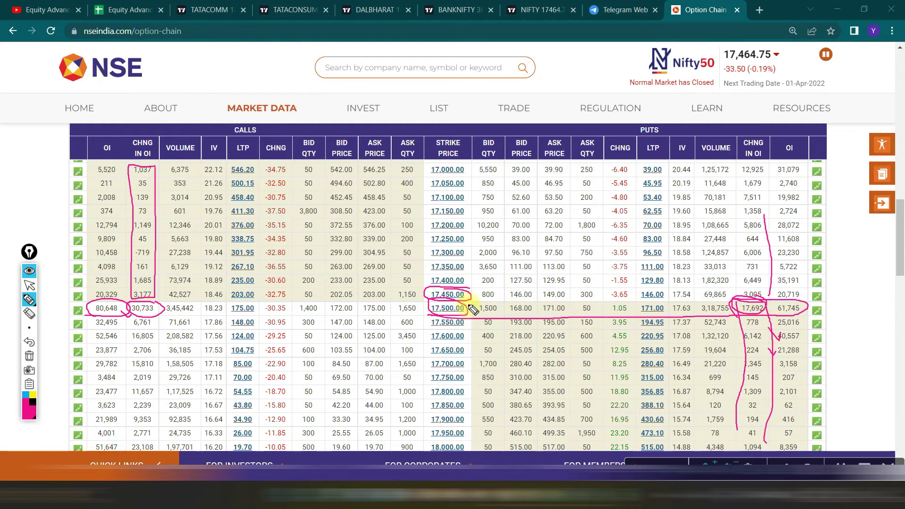
left_click_drag(481, 301, 498, 289)
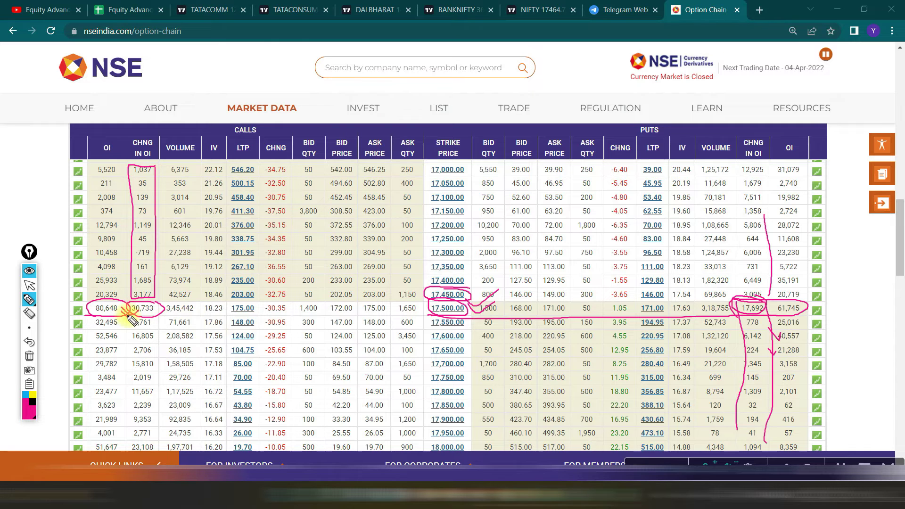
mouse_move(120, 317)
left_mouse_down()
mouse_move(162, 311)
mouse_move(165, 384)
left_mouse_up()
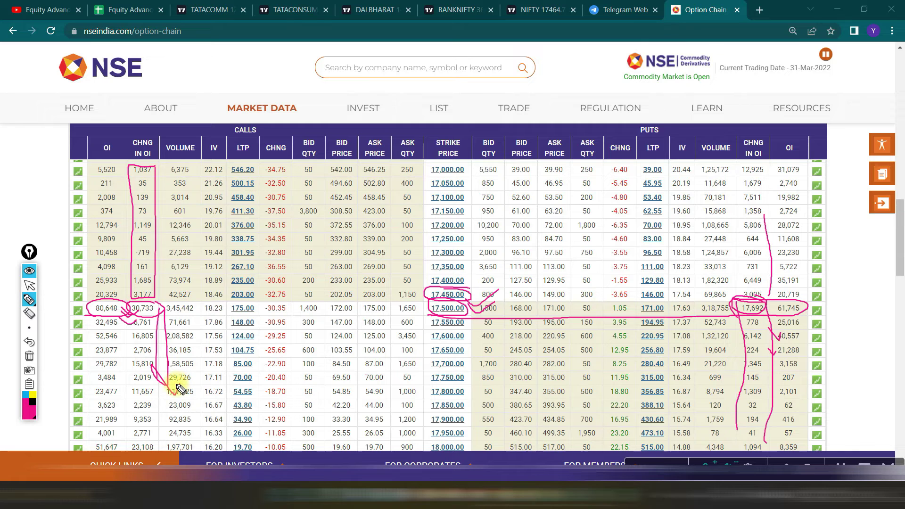
mouse_move(546, 257)
left_mouse_down()
mouse_move(626, 191)
mouse_move(624, 180)
left_mouse_up()
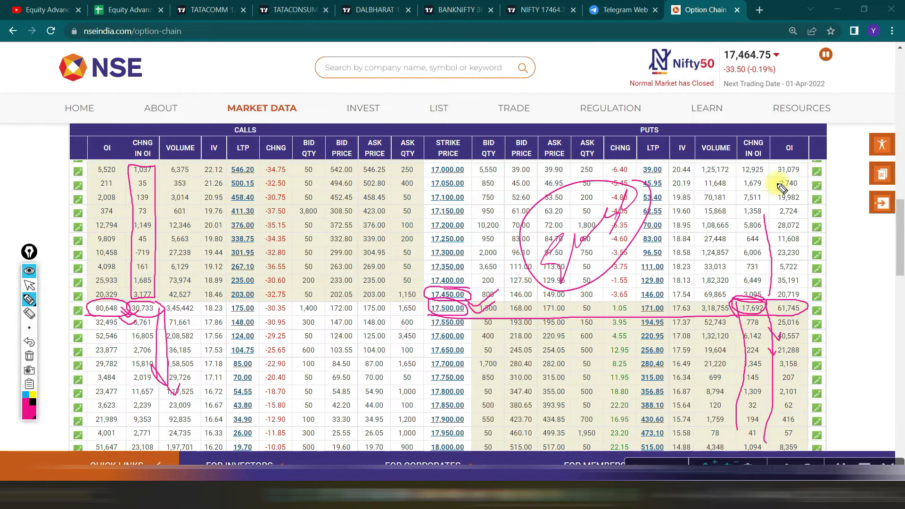
Clear the pen marks and switch the option chain to BANKNIFTY contracts.
left_click(30, 286)
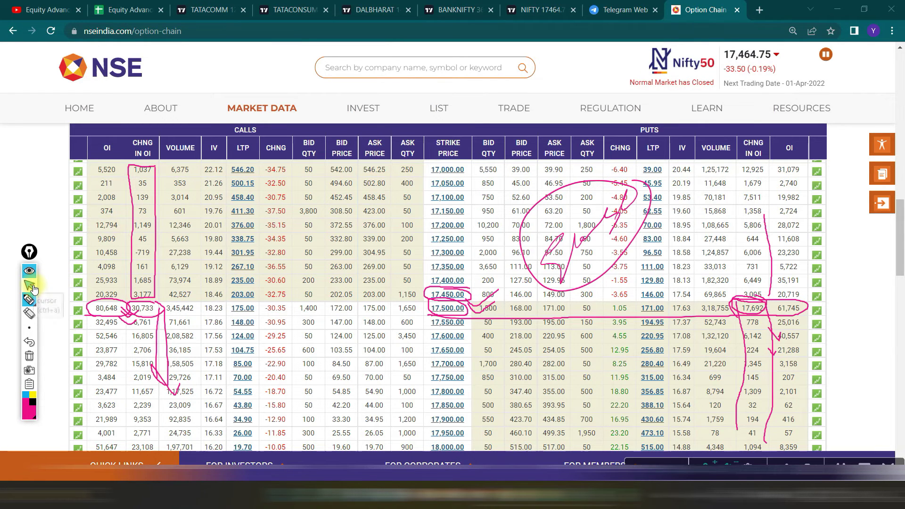
left_click(30, 357)
scroll(320, 265, "up", 15)
scroll(320, 265, "up", 5)
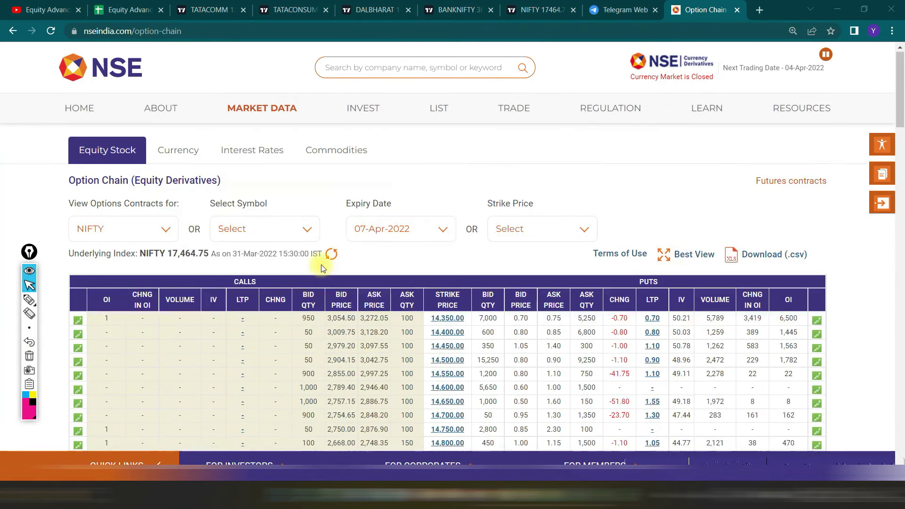
left_click(142, 241)
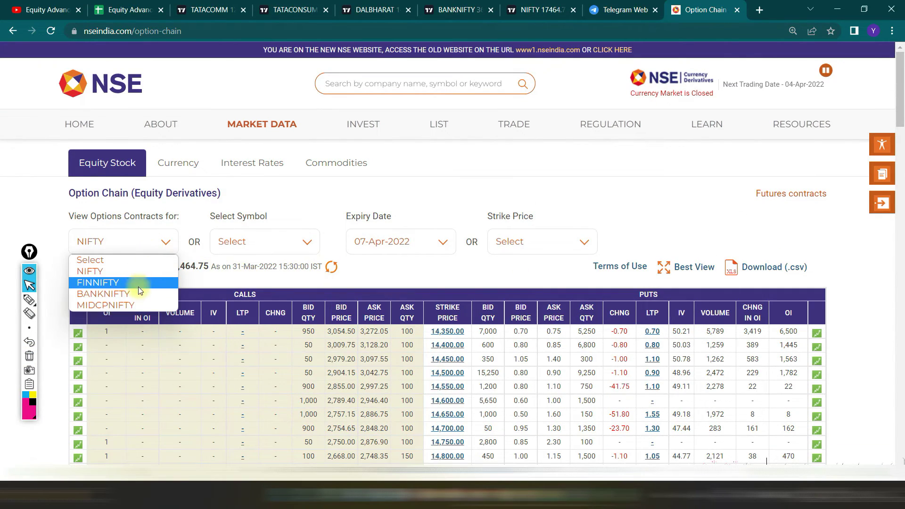
left_click(137, 288)
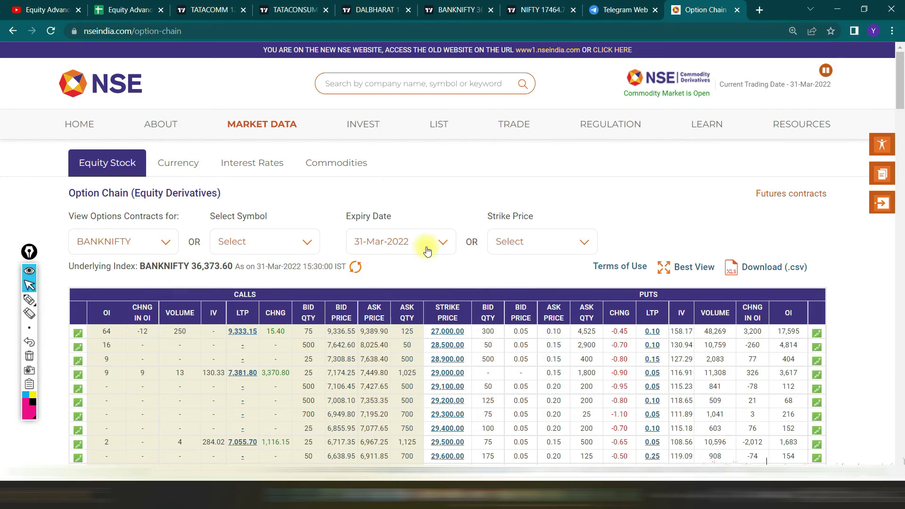
Choose the 07-Apr-2022 expiry and scroll down to the totals row.
left_click(430, 251)
left_click(386, 277)
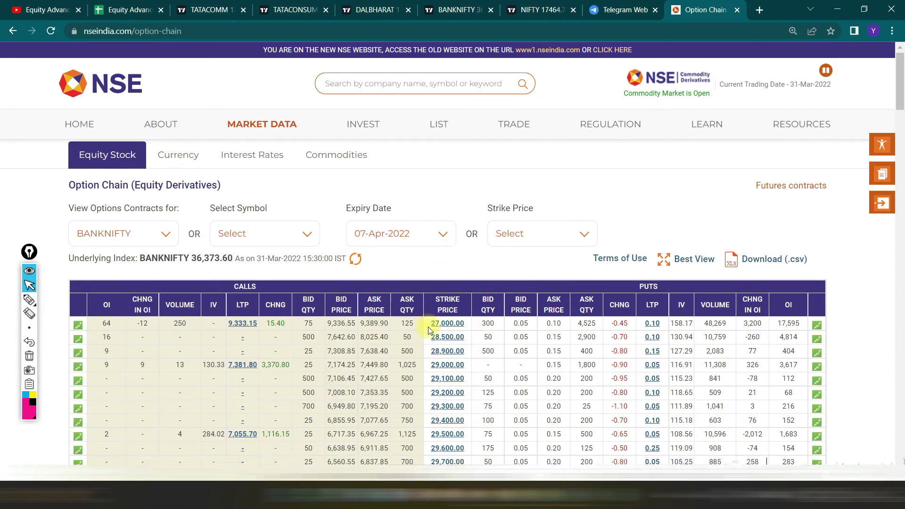
scroll(439, 332, "down", 5)
scroll(437, 331, "down", 10)
scroll(437, 331, "down", 8)
scroll(437, 331, "down", 7)
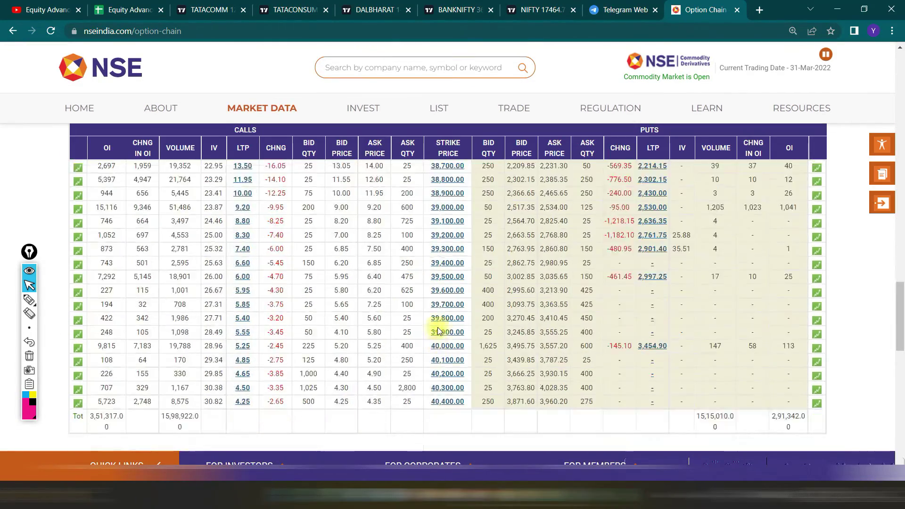
scroll(437, 331, "down", 5)
scroll(437, 327, "up", 3)
Circle the calls OI total and puts OI total 2,91,342.00, then erase the circles.
left_click(29, 299)
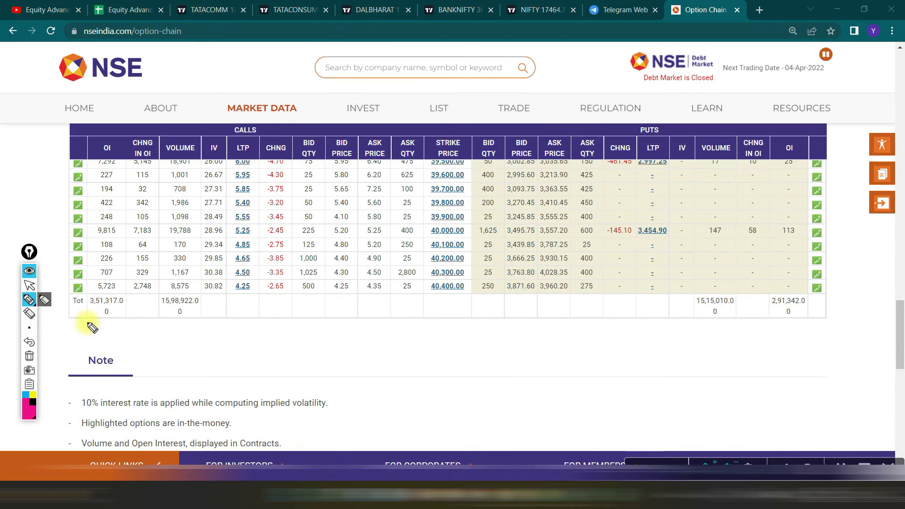
left_click_drag(84, 325, 79, 317)
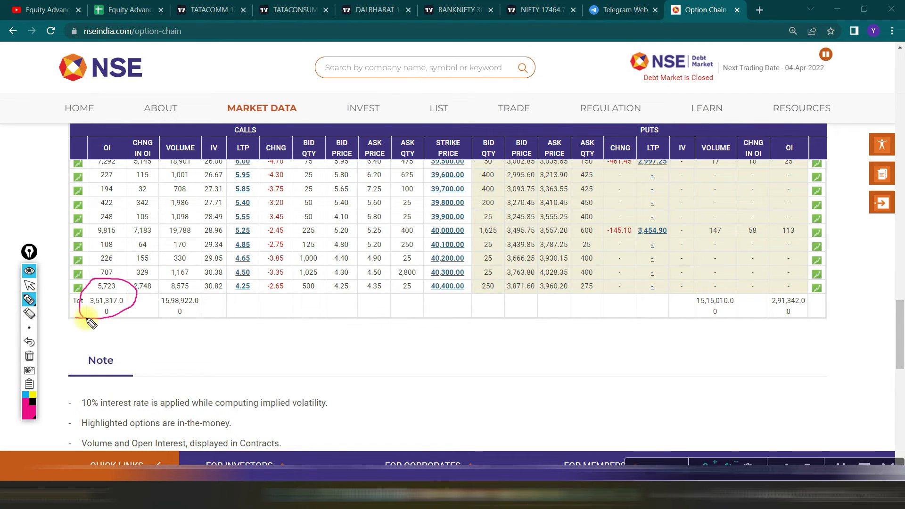
left_click_drag(816, 327, 764, 319)
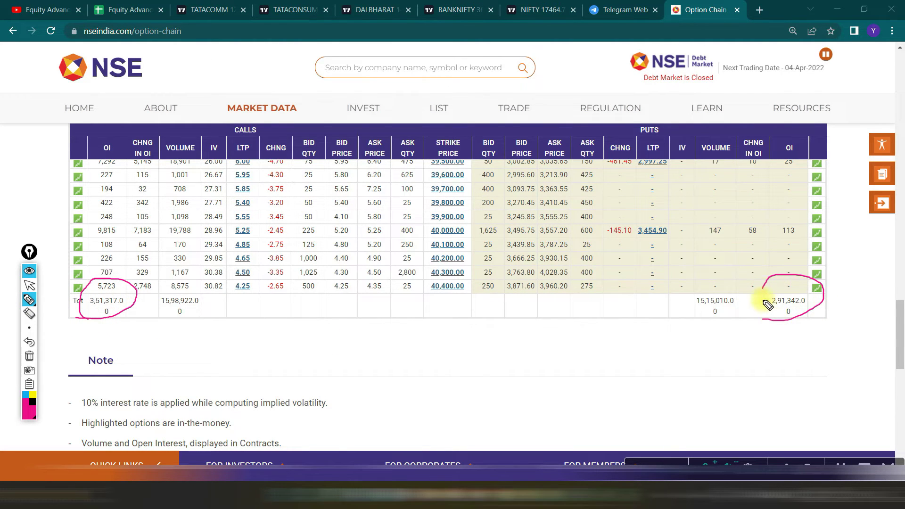
left_click(28, 285)
left_click(29, 355)
Circle the 36,500.00 strike, its call change in OI 20,879 and put change 11,345.
scroll(250, 307, "up", 3)
scroll(250, 307, "up", 3)
scroll(250, 307, "up", 4)
scroll(250, 307, "up", 3)
scroll(250, 307, "down", 1)
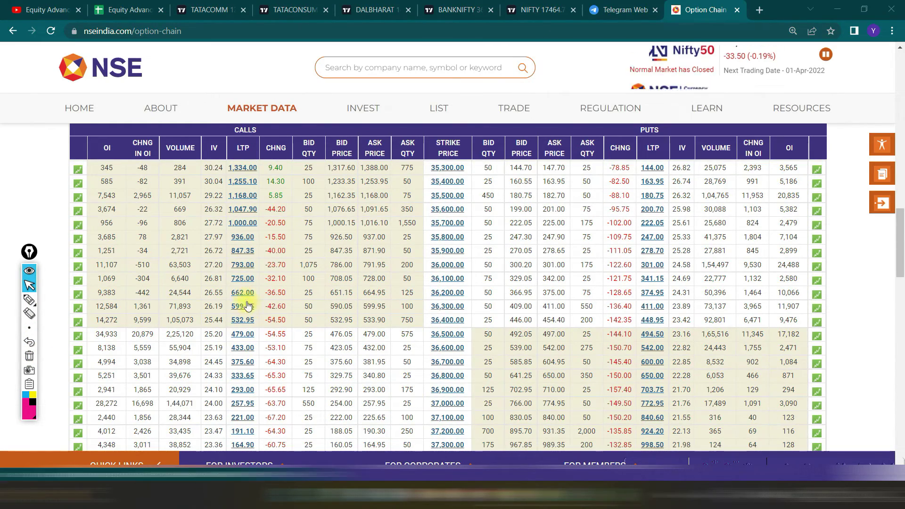
left_click(29, 301)
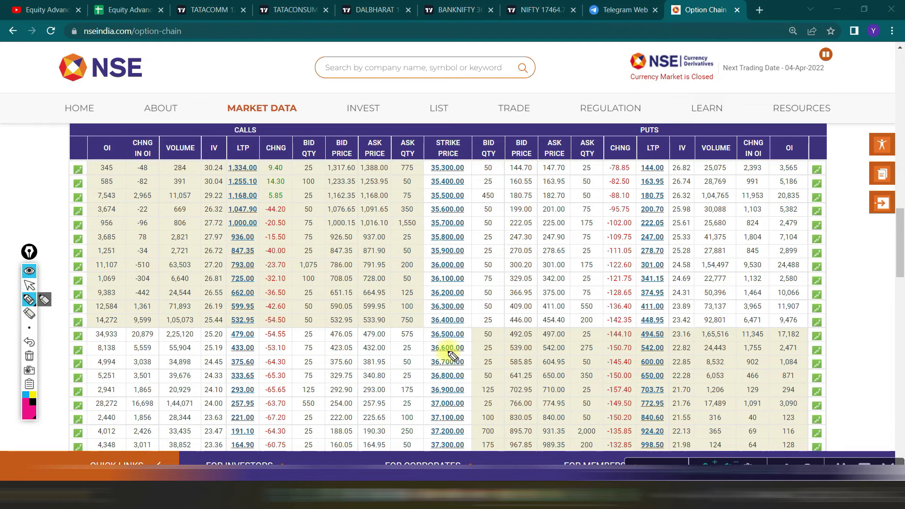
left_click_drag(434, 346, 423, 340)
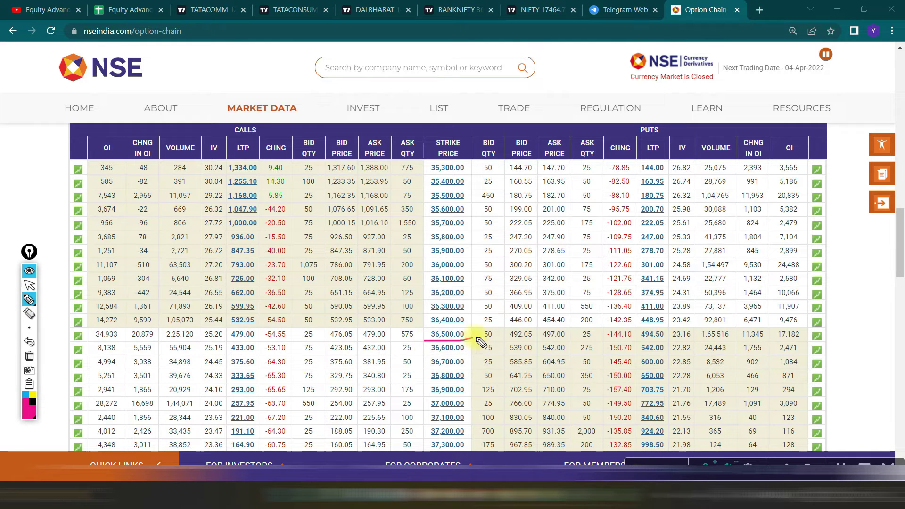
mouse_move(129, 337)
left_mouse_down()
mouse_move(155, 338)
mouse_move(132, 334)
left_mouse_up()
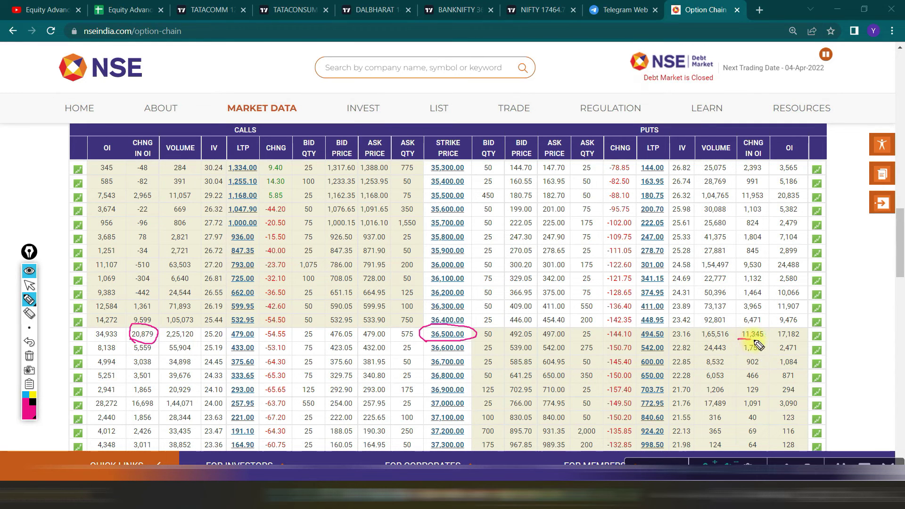
left_click_drag(756, 343, 742, 331)
Circle put OIs 17,182 and 24,488 and call OIs 34,933 and 28,272, with connecting lines.
mouse_move(807, 331)
left_mouse_down()
mouse_move(773, 337)
mouse_move(772, 329)
left_mouse_up()
mouse_move(89, 338)
left_mouse_down()
mouse_move(120, 335)
mouse_move(71, 335)
left_mouse_up()
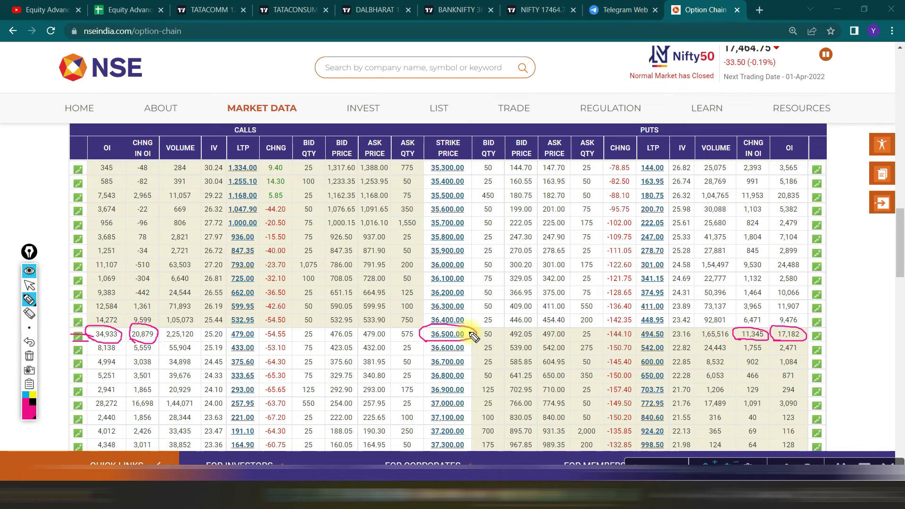
left_click_drag(476, 337, 471, 322)
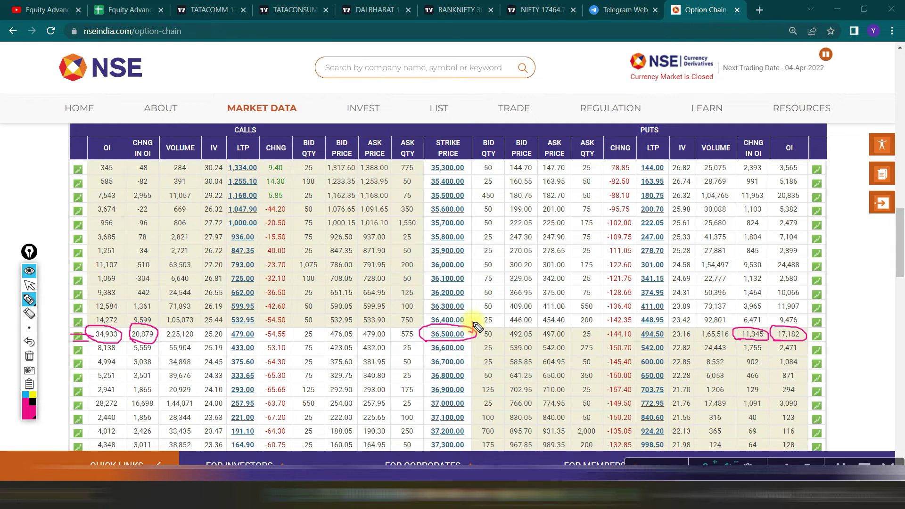
left_click_drag(85, 332, 95, 253)
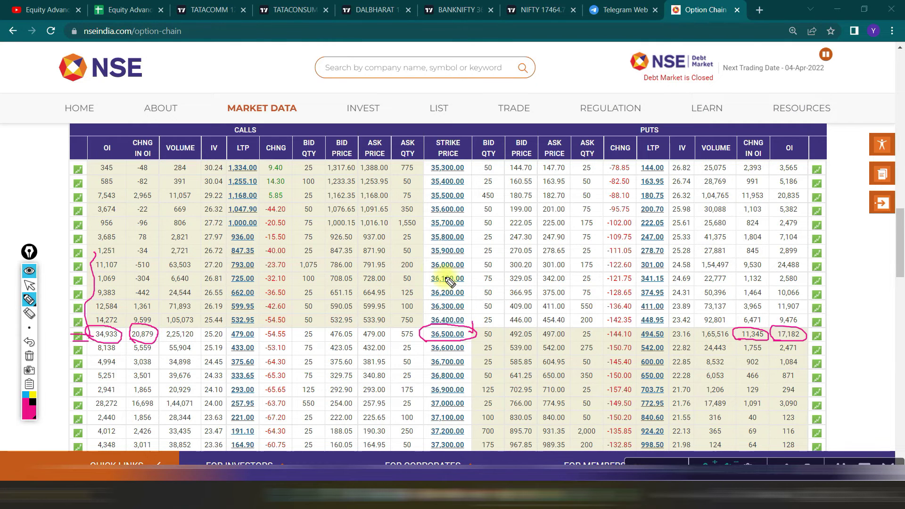
left_click_drag(426, 271, 486, 272)
mouse_move(775, 273)
left_mouse_down()
mouse_move(807, 269)
mouse_move(771, 269)
left_mouse_up()
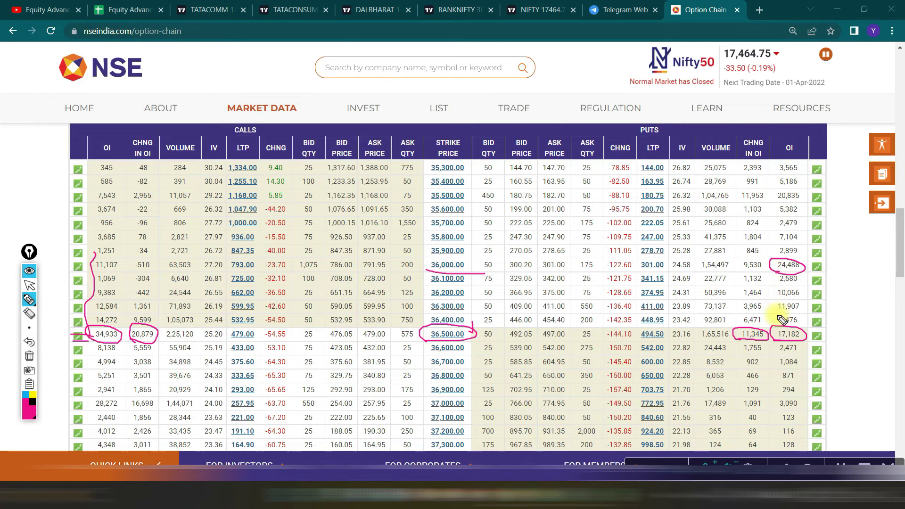
left_click_drag(771, 321, 771, 287)
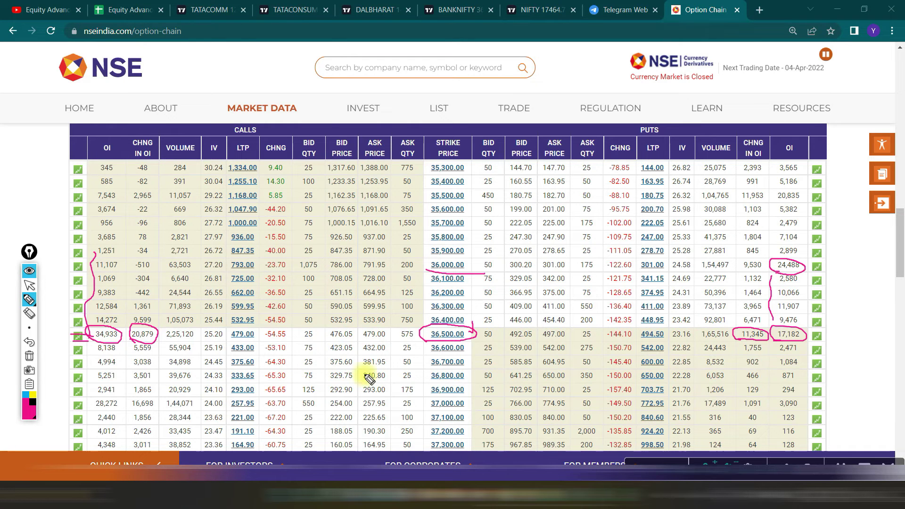
left_click_drag(73, 338, 103, 349)
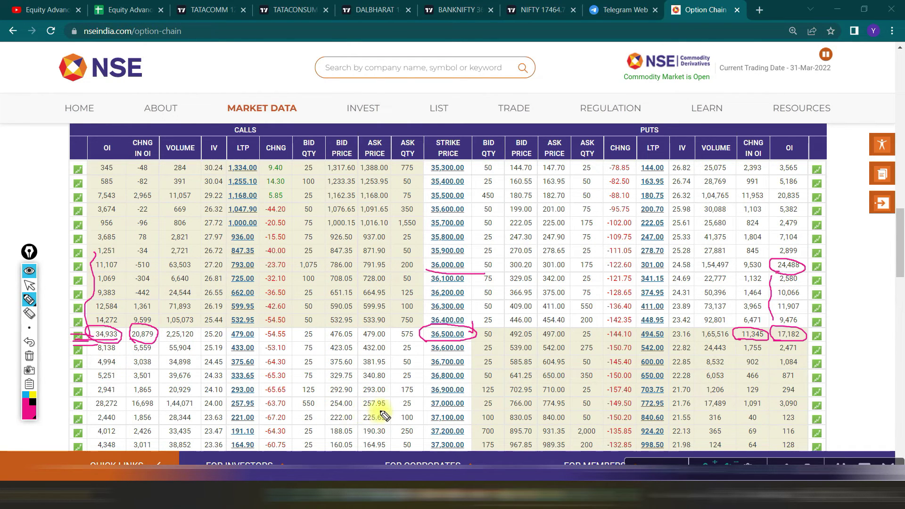
left_click_drag(84, 410, 96, 415)
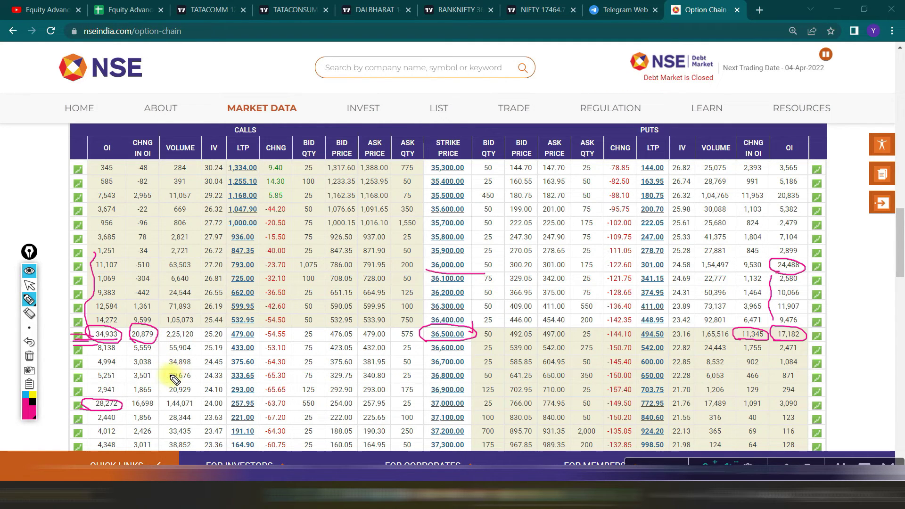
mouse_move(558, 277)
left_mouse_down()
mouse_move(563, 225)
mouse_move(598, 231)
left_mouse_up()
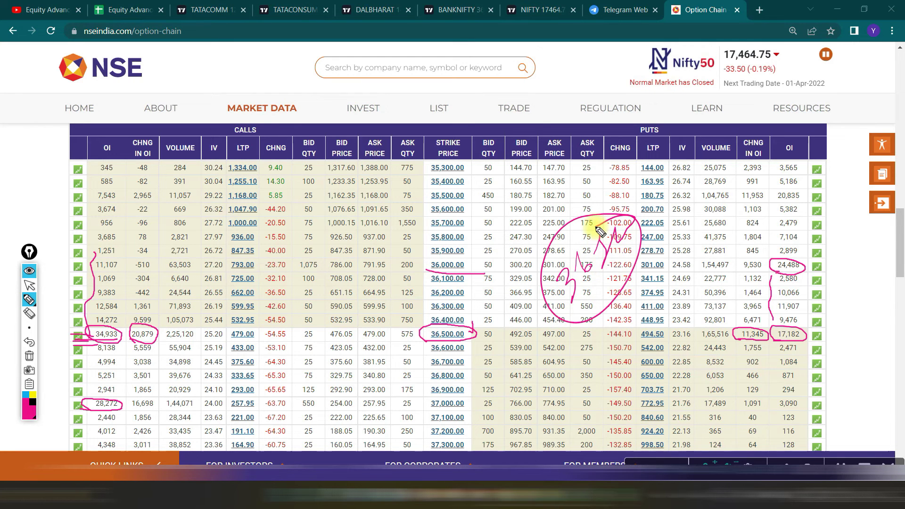
Handwrite figures over the BANKNIFTY puts BID/ASK cells near 36,500 and enclose them in ovals.
left_click_drag(583, 389, 635, 309)
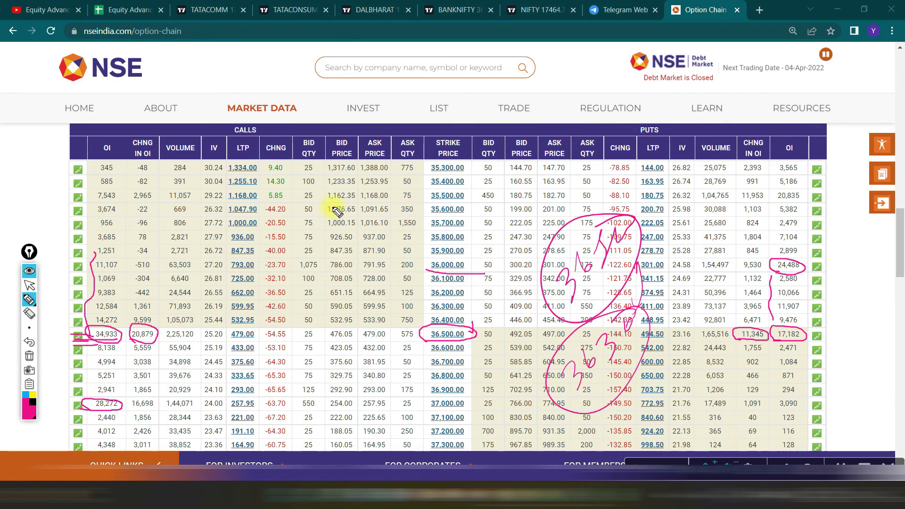
left_click(29, 287)
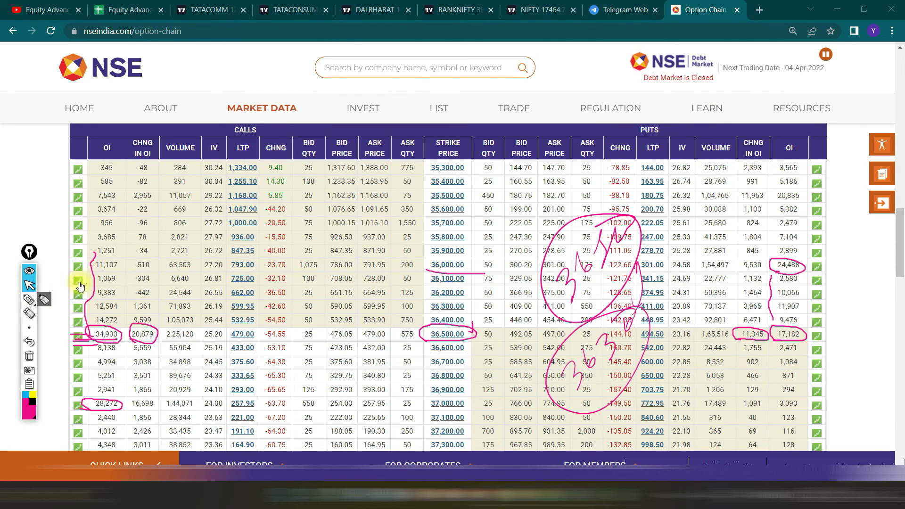
Go to the Equity Advance Prediction YouTube channel and advance its Uploads row to the next videos.
left_click(48, 5)
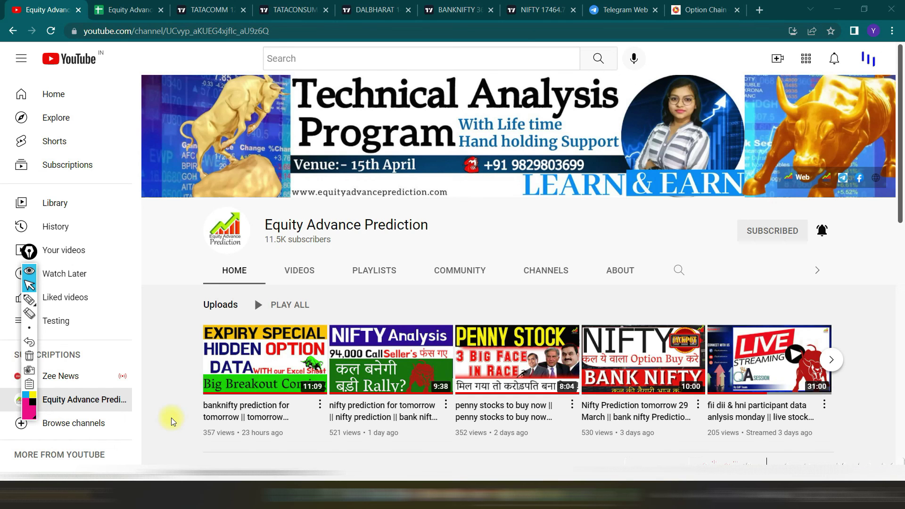
scroll(456, 402, "down", 1)
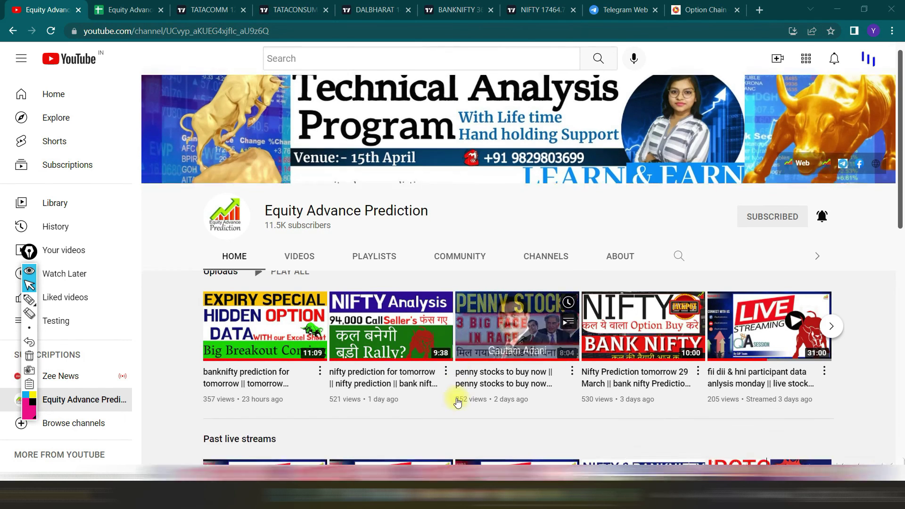
scroll(457, 402, "down", 2)
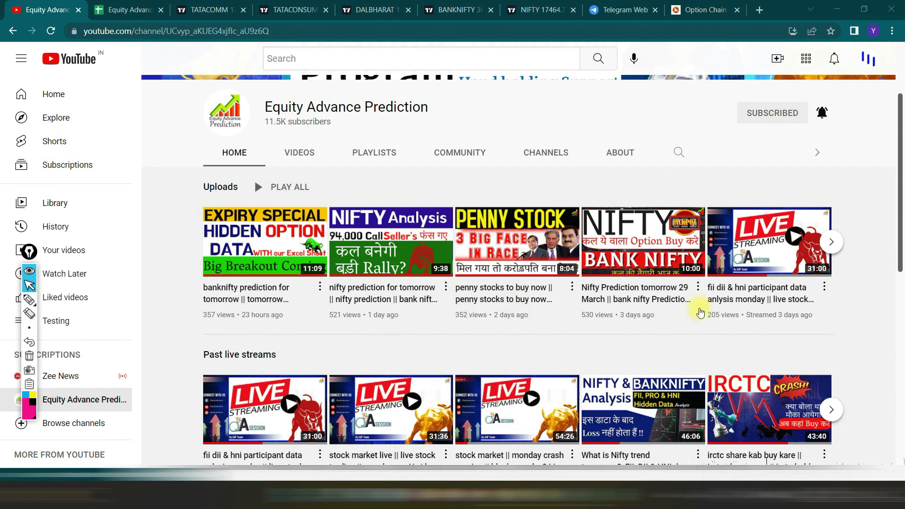
left_click(831, 241)
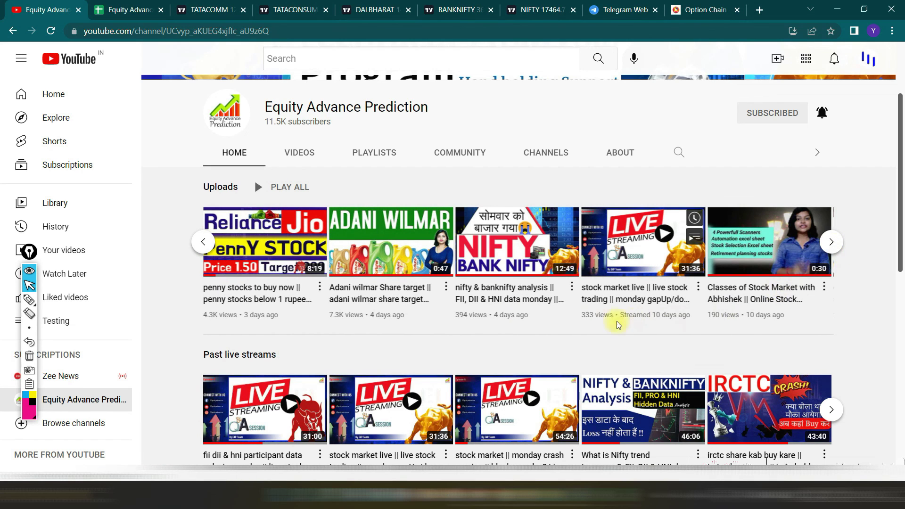